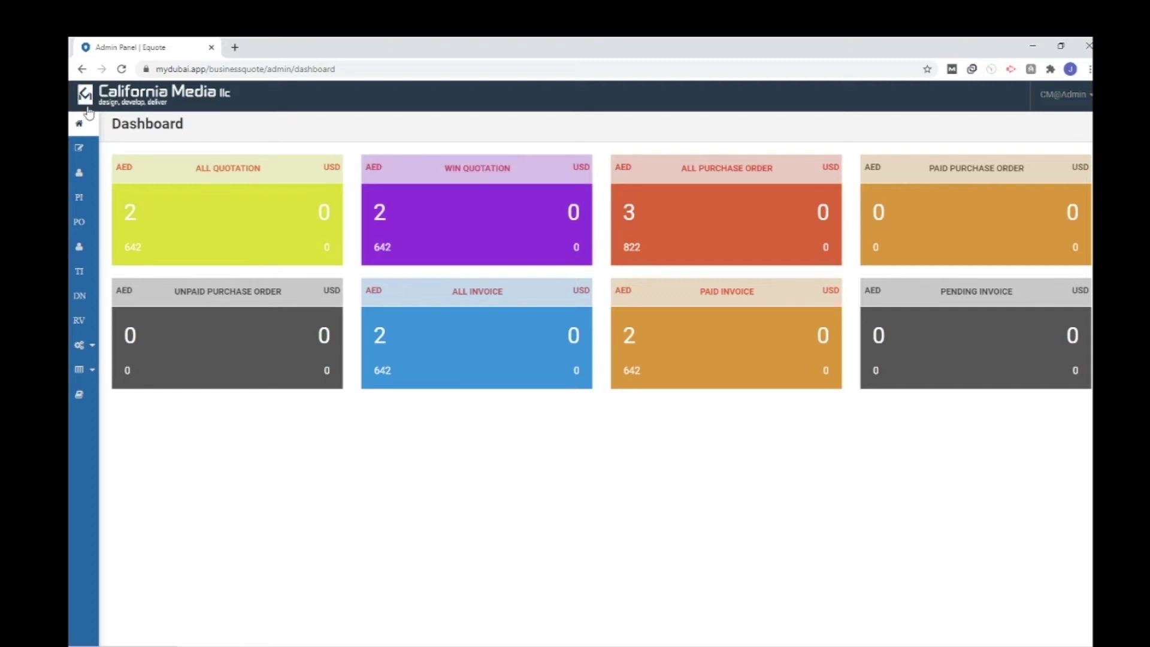
Open the Brand list under Products in the sidebar
mouse_move(79, 124)
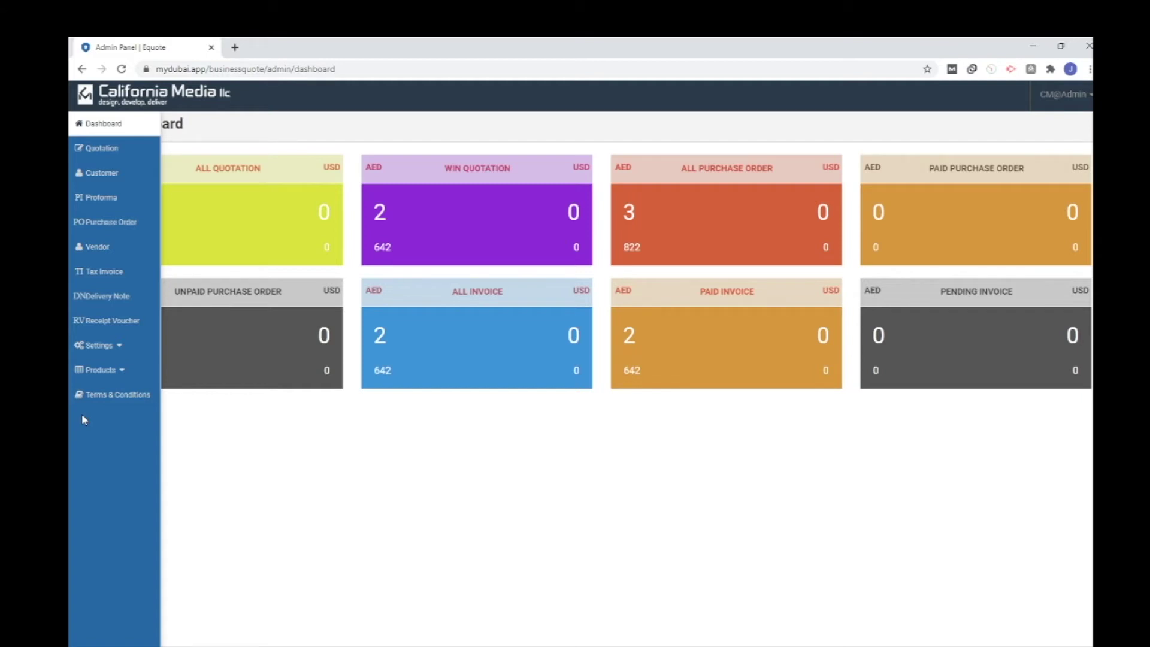
click(118, 375)
click(112, 396)
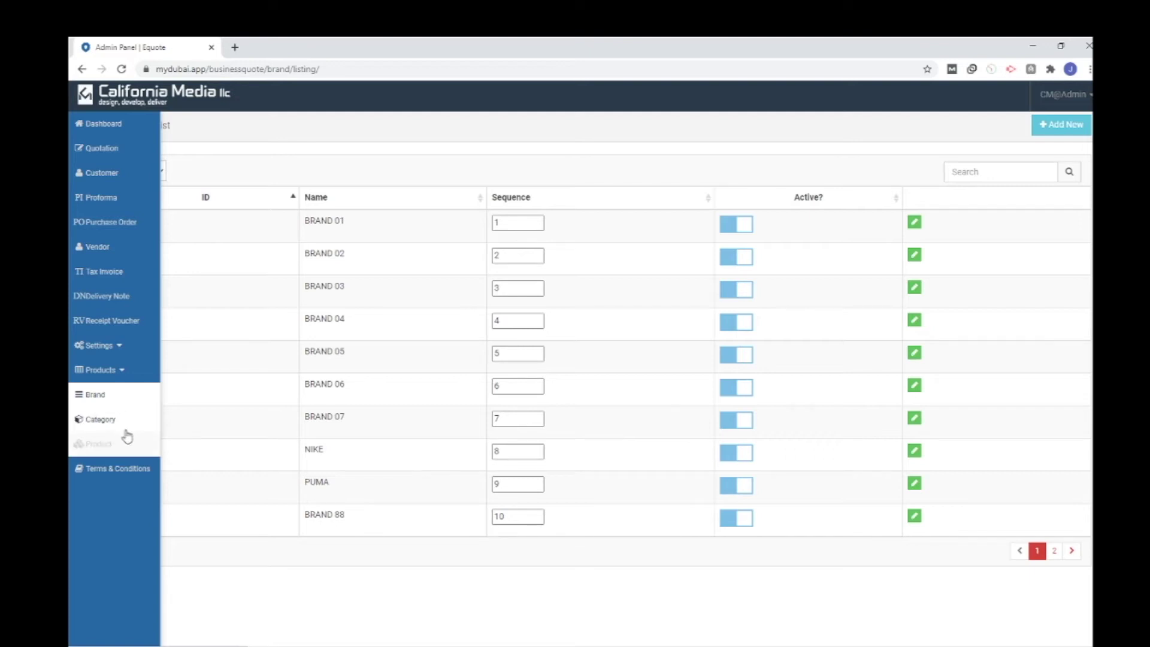
Show all brands on one page by changing the rows per page
mouse_move(89, 446)
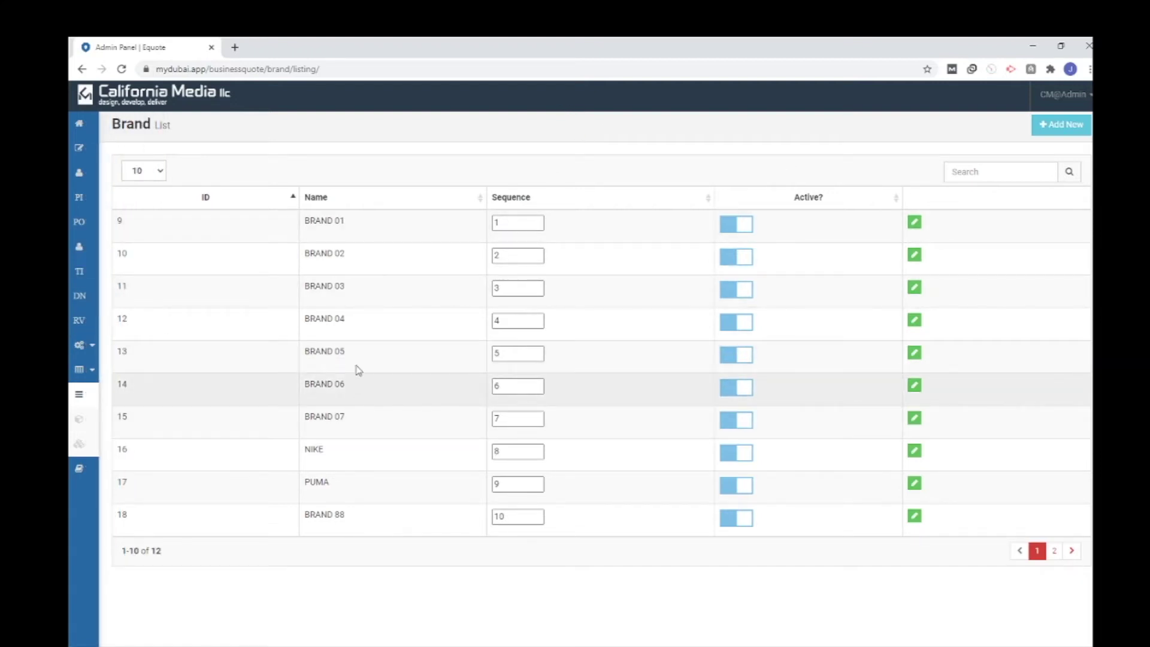
click(154, 170)
click(154, 221)
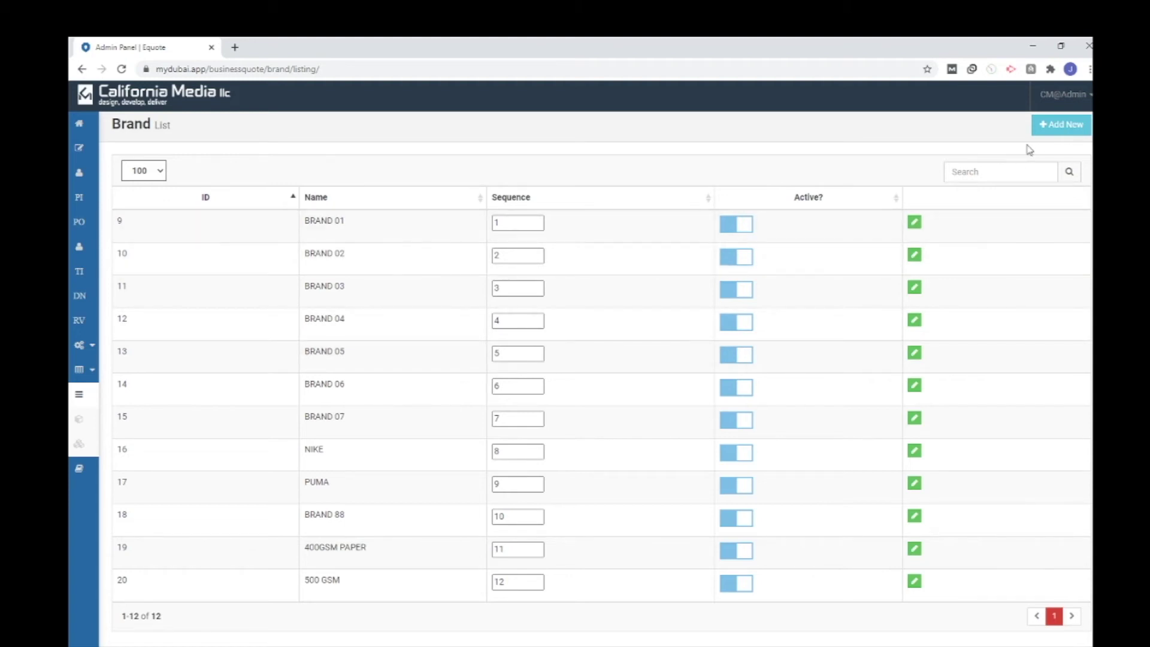
Add the brand '600 GSM' and list up to 100 brands per page
click(1065, 126)
click(539, 175)
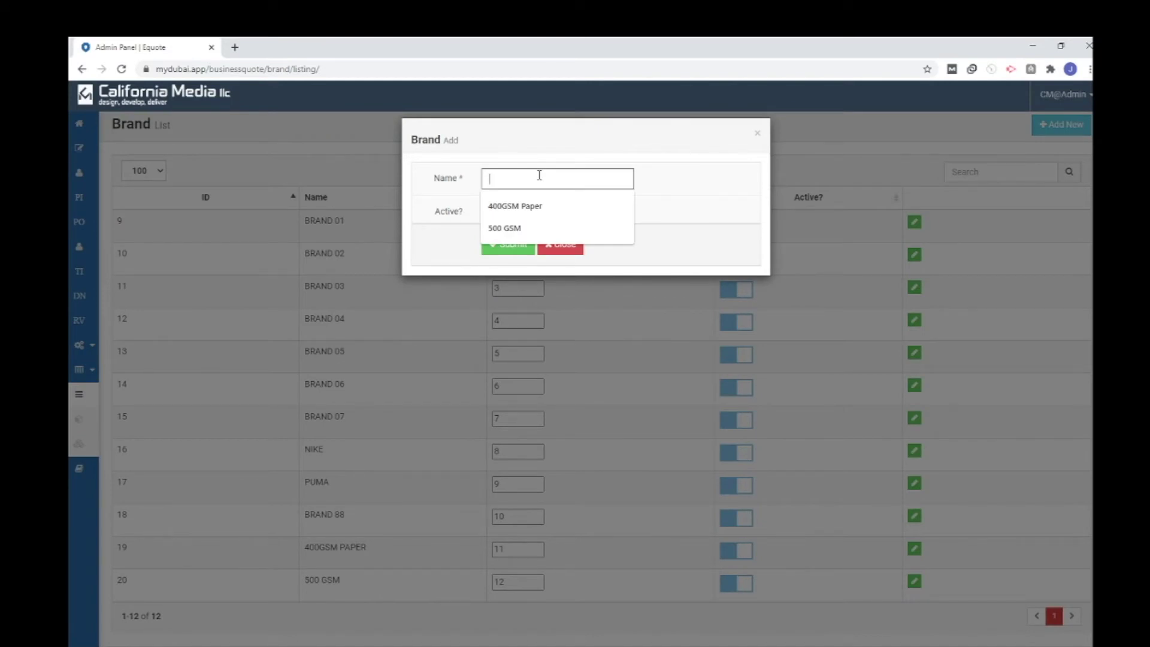
text(600)
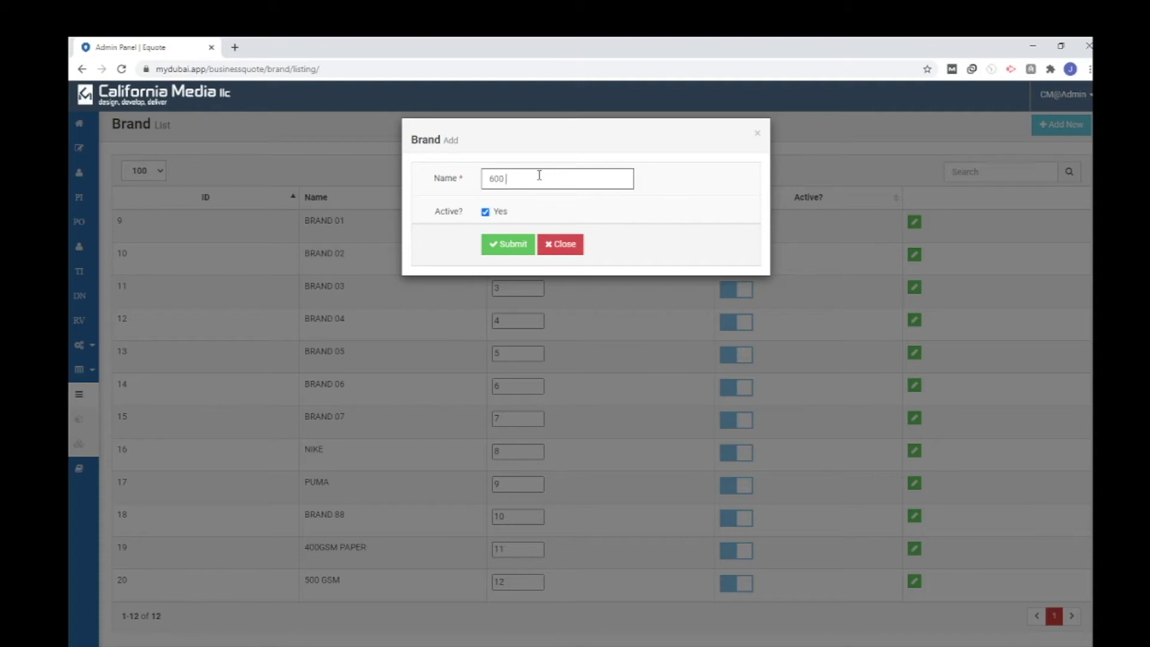
text( GSM)
click(515, 245)
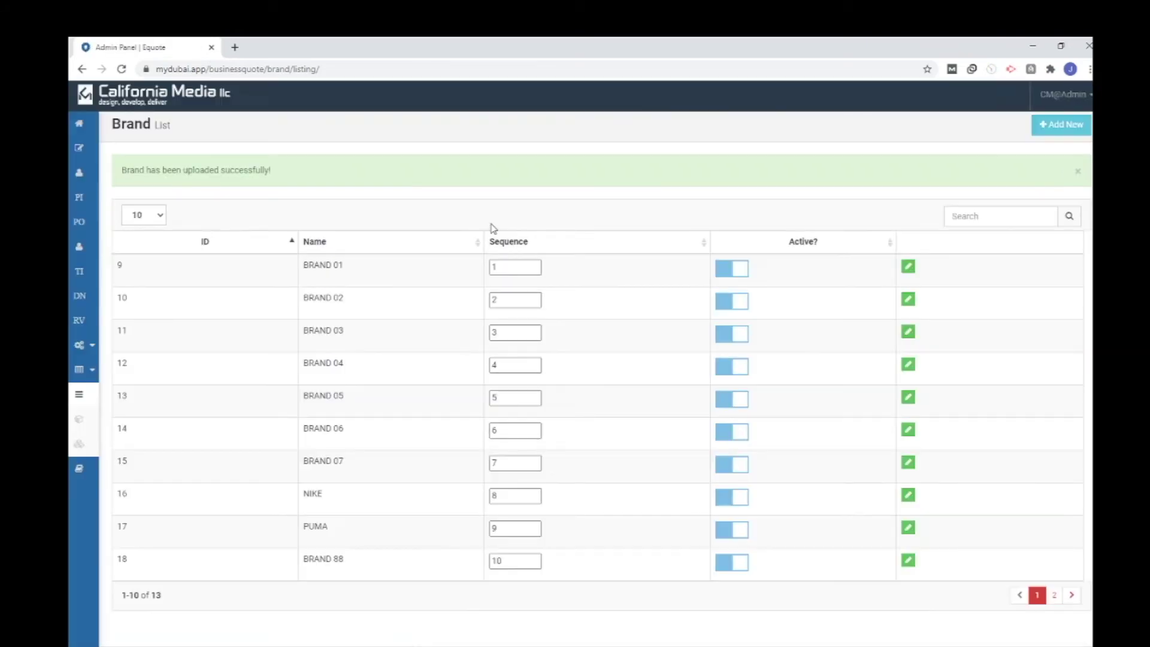
click(142, 215)
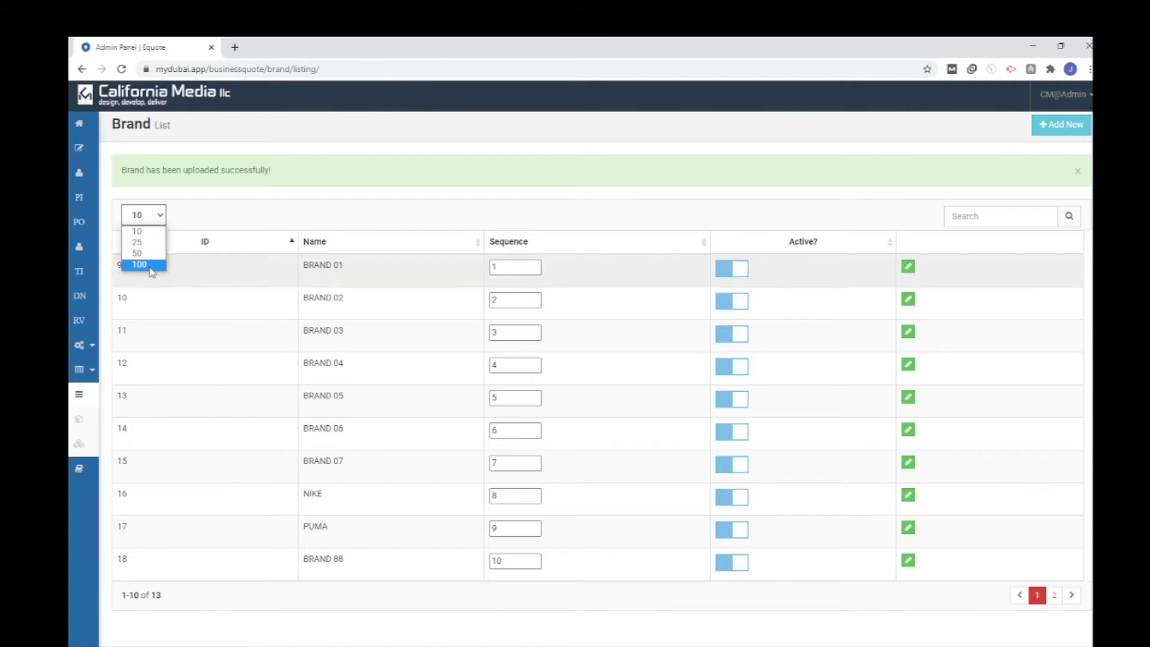
click(143, 263)
scroll(371, 414, down, 2)
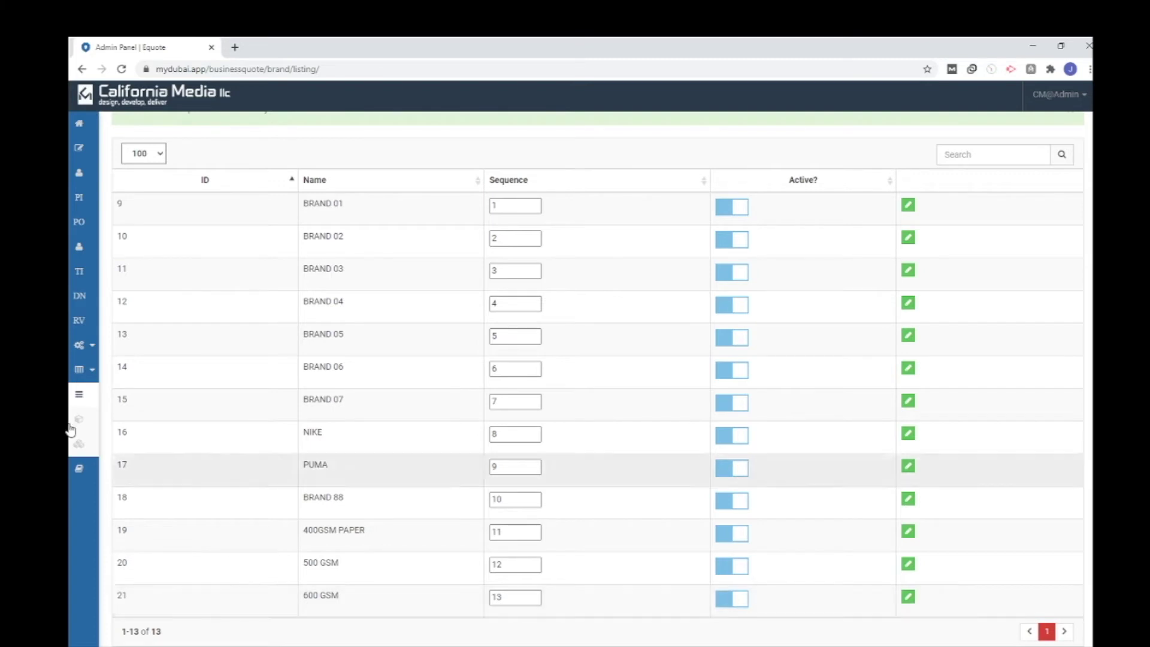
View the Category list and its Add form without saving, then open the Product list
mouse_move(91, 403)
click(107, 419)
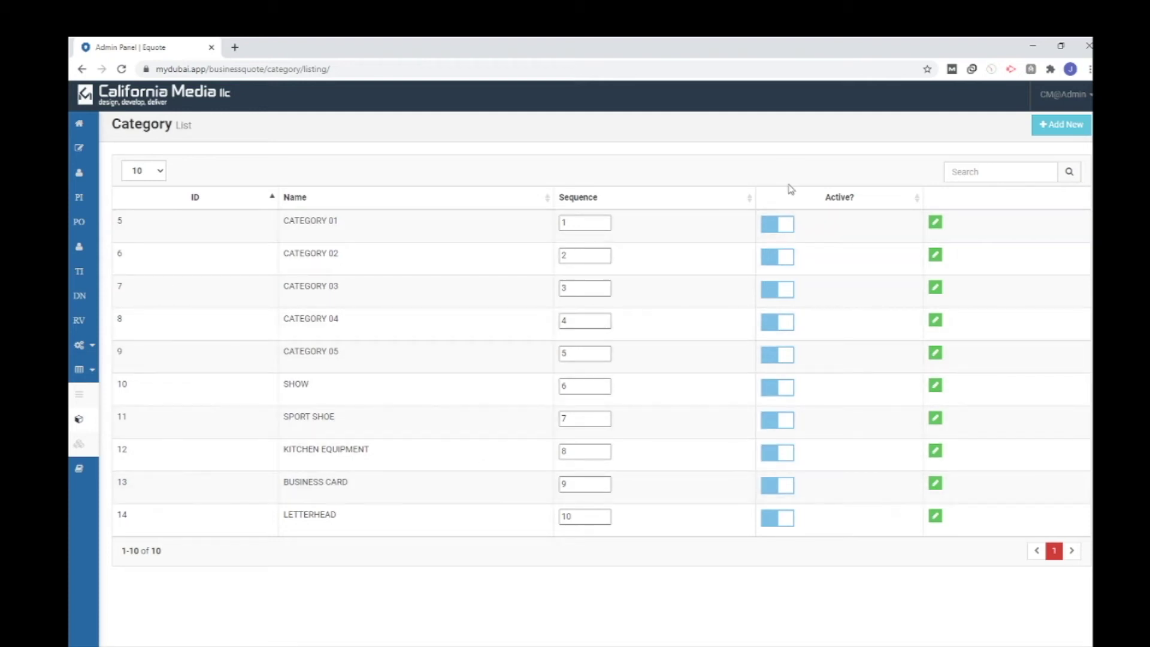
click(1069, 124)
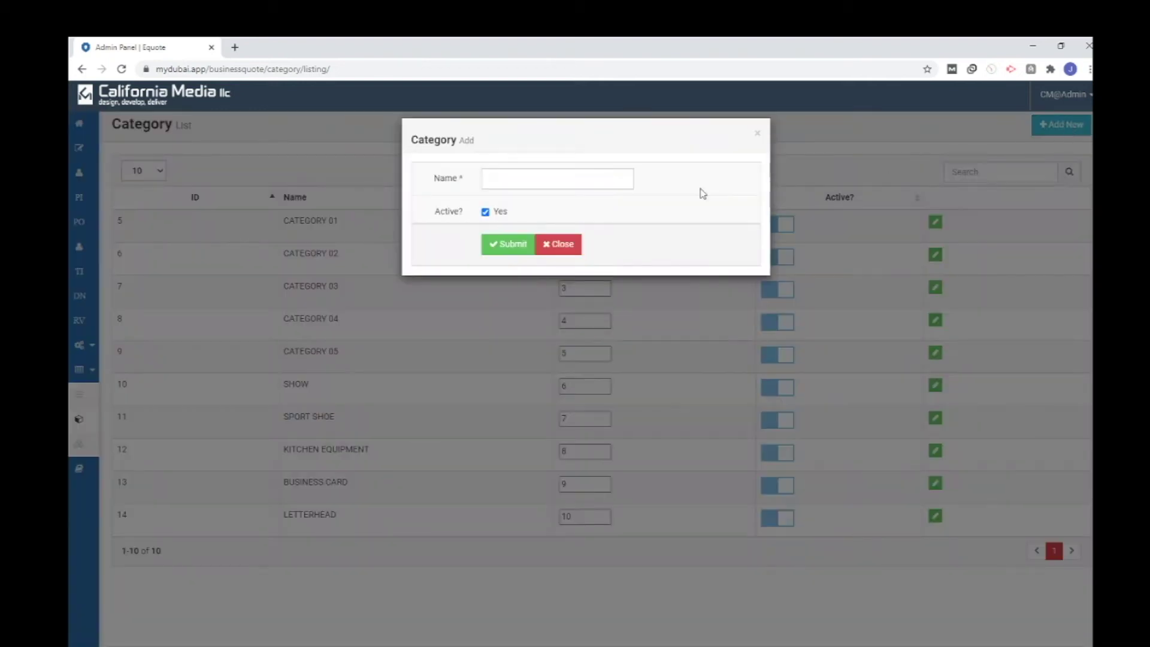
click(496, 181)
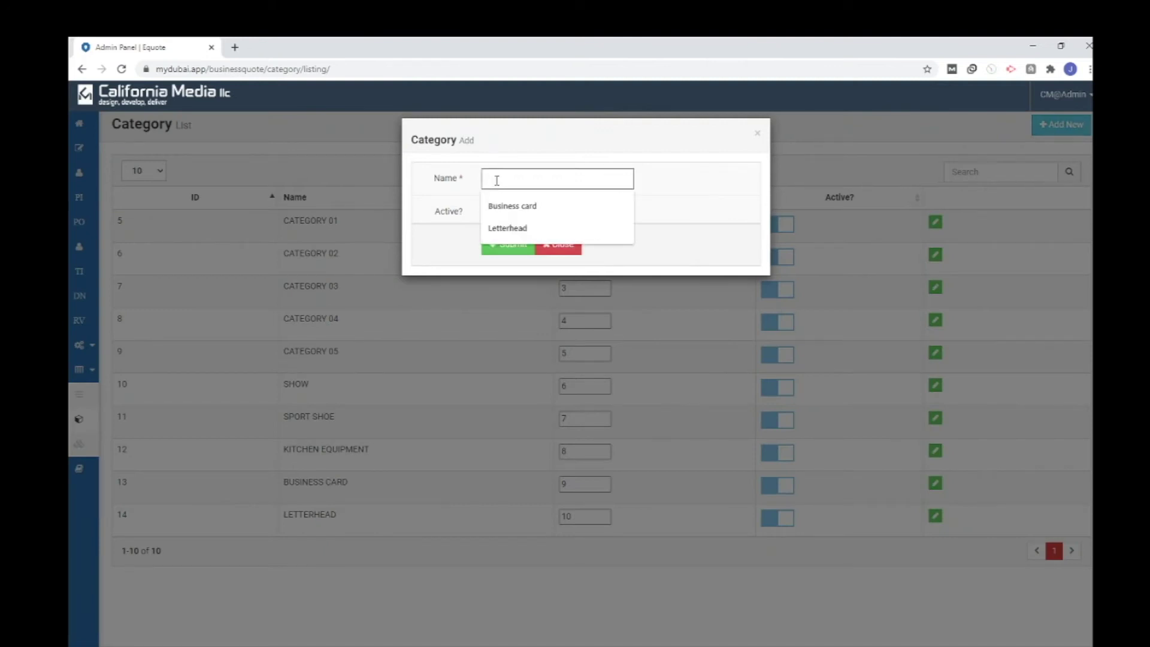
click(758, 136)
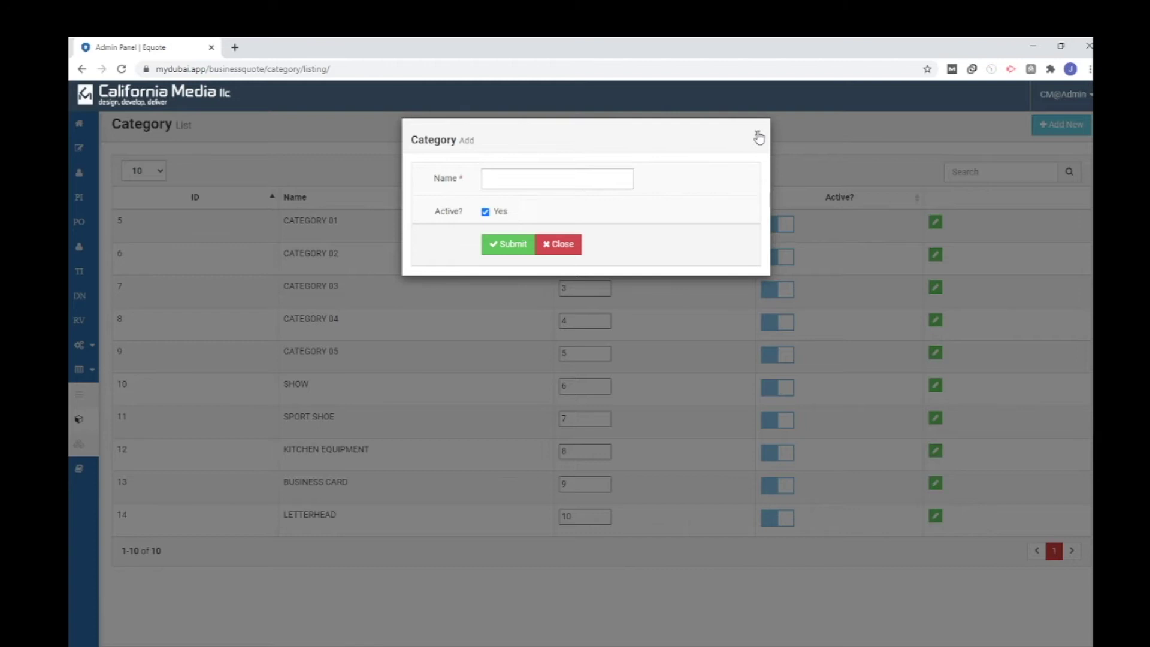
click(96, 446)
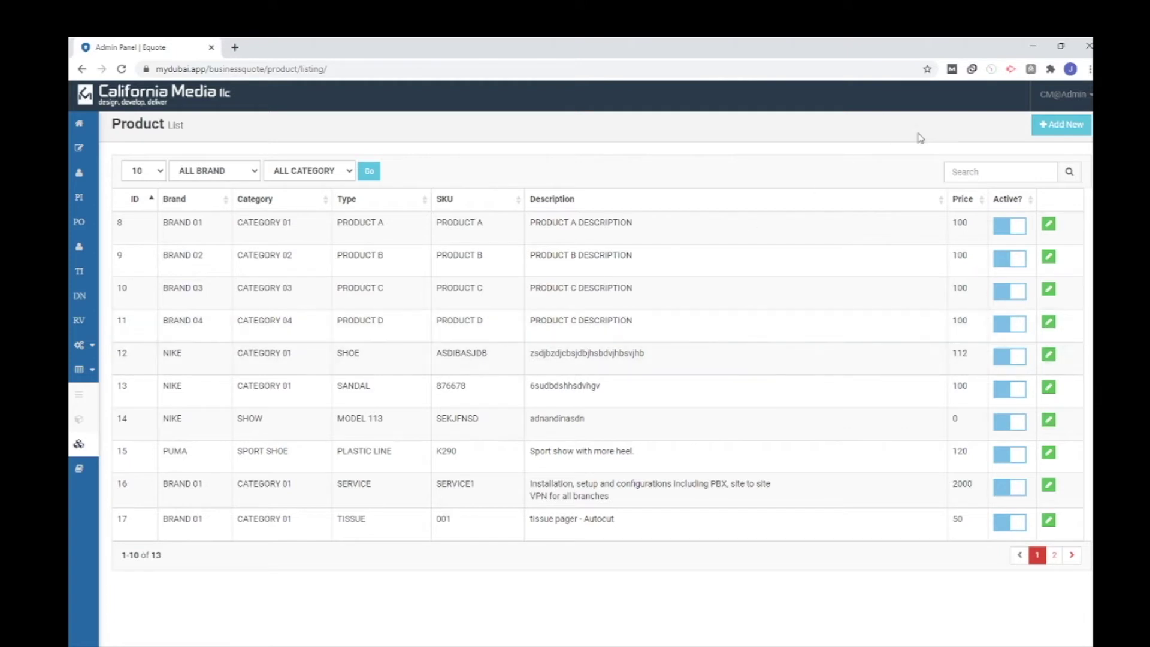
Start a new product with brand 600 GSM and category BUSINESS CARD
click(1053, 125)
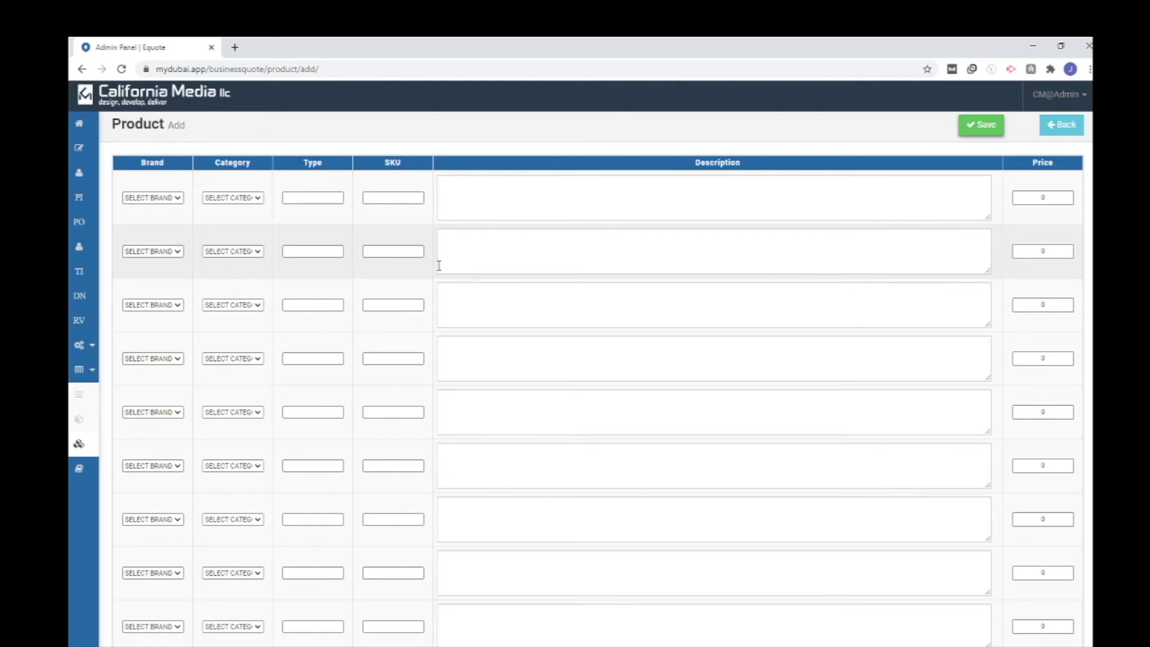
click(169, 201)
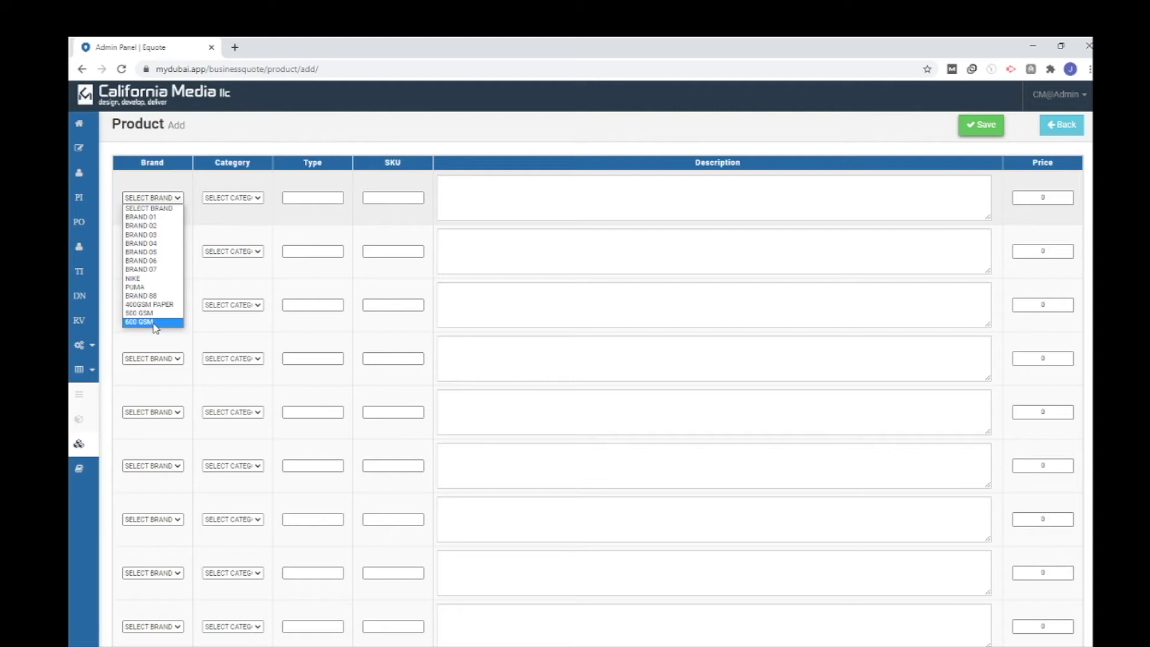
click(155, 322)
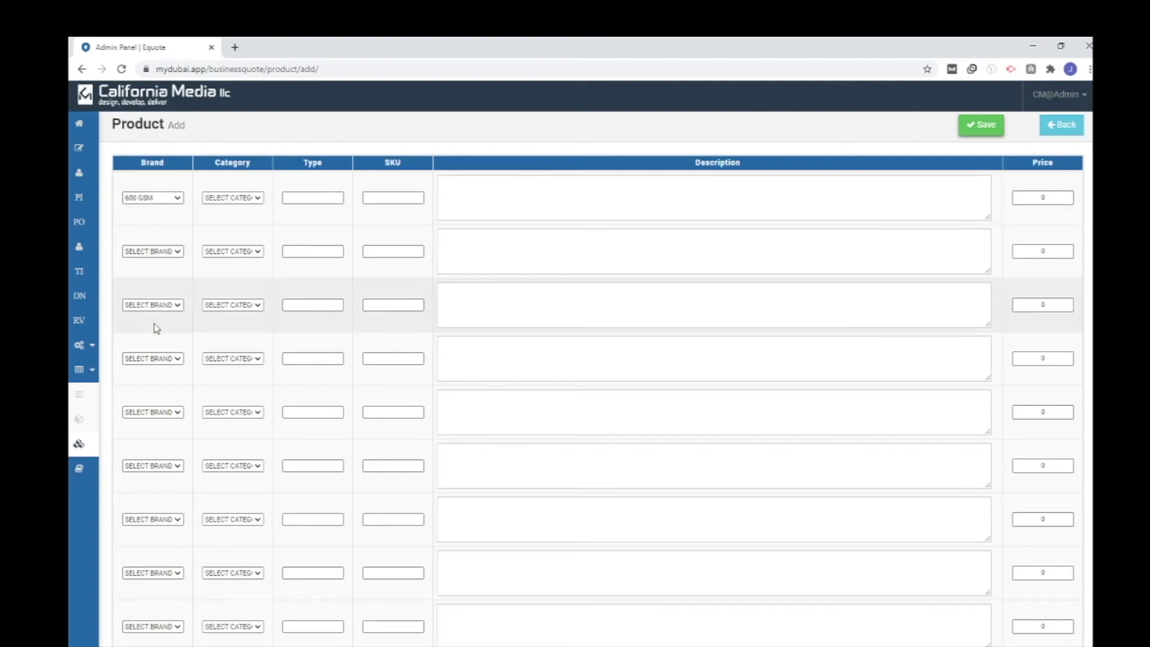
click(240, 198)
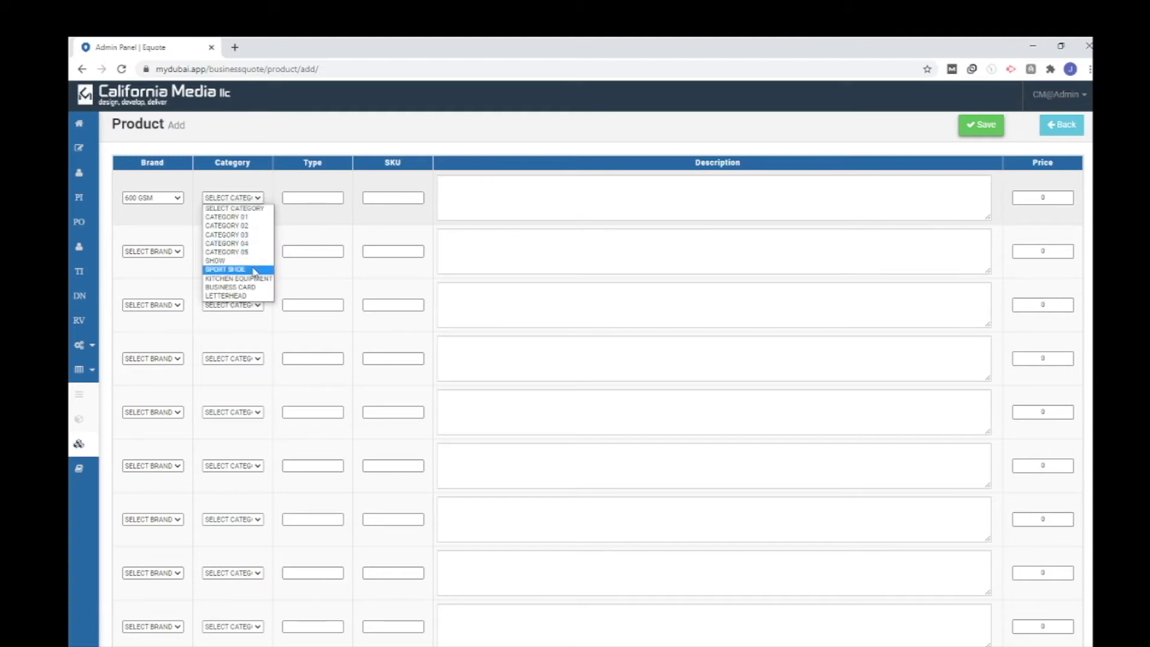
click(255, 287)
Enter type A GRADE and SKU 112WA for the first product
click(322, 198)
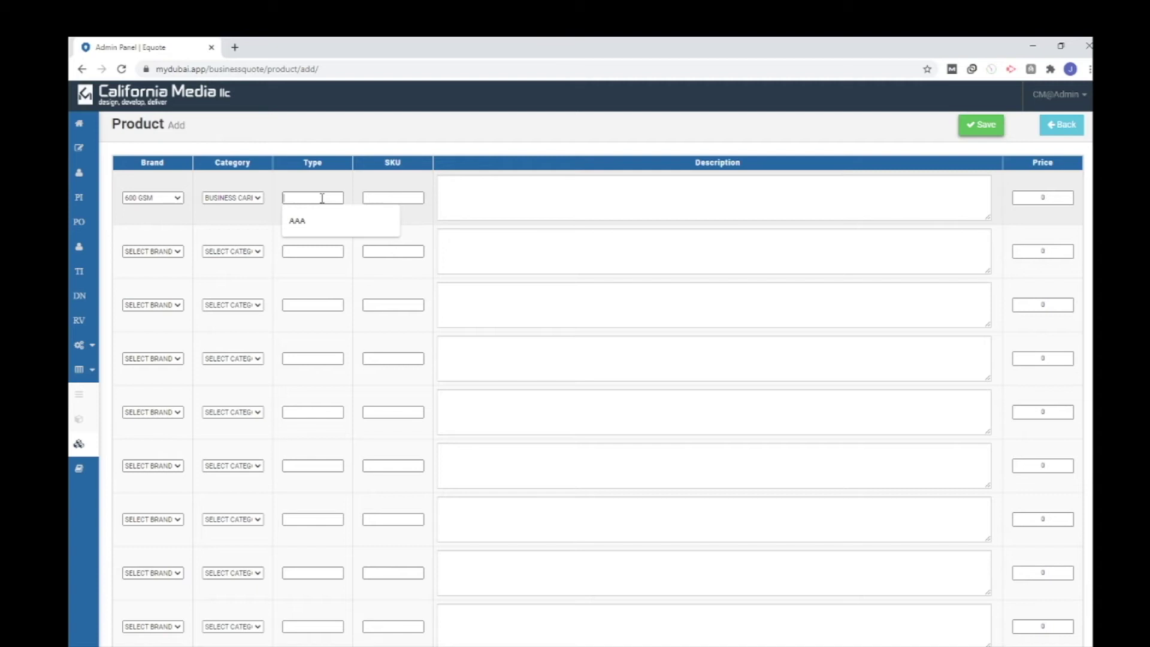
text(A GRADE)
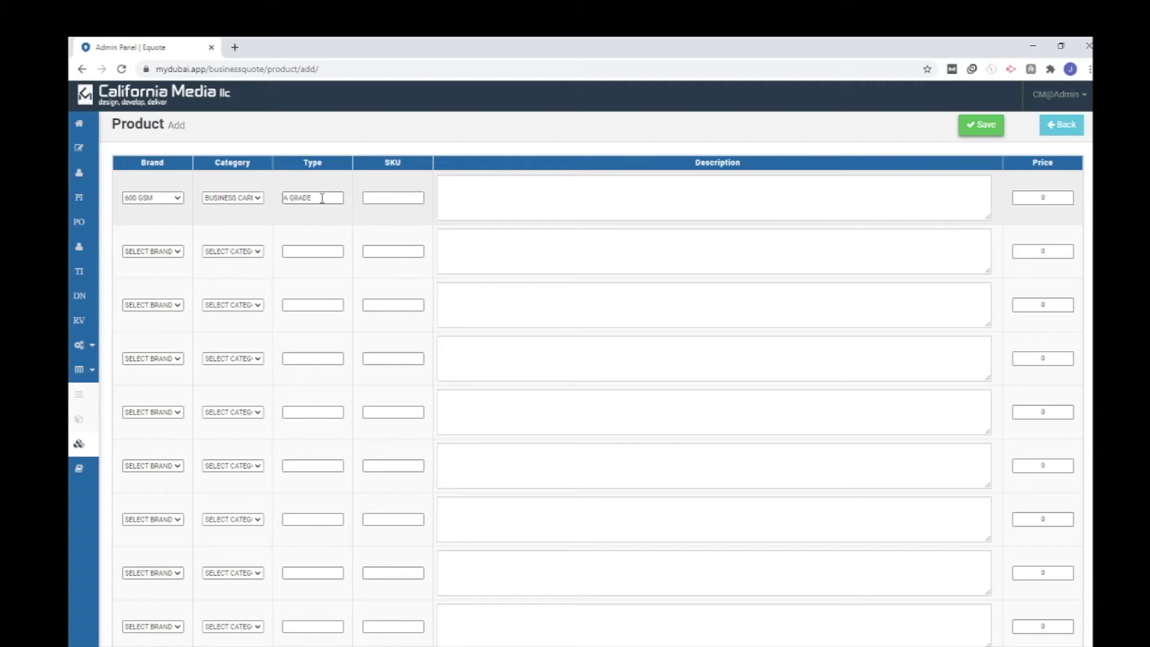
click(401, 198)
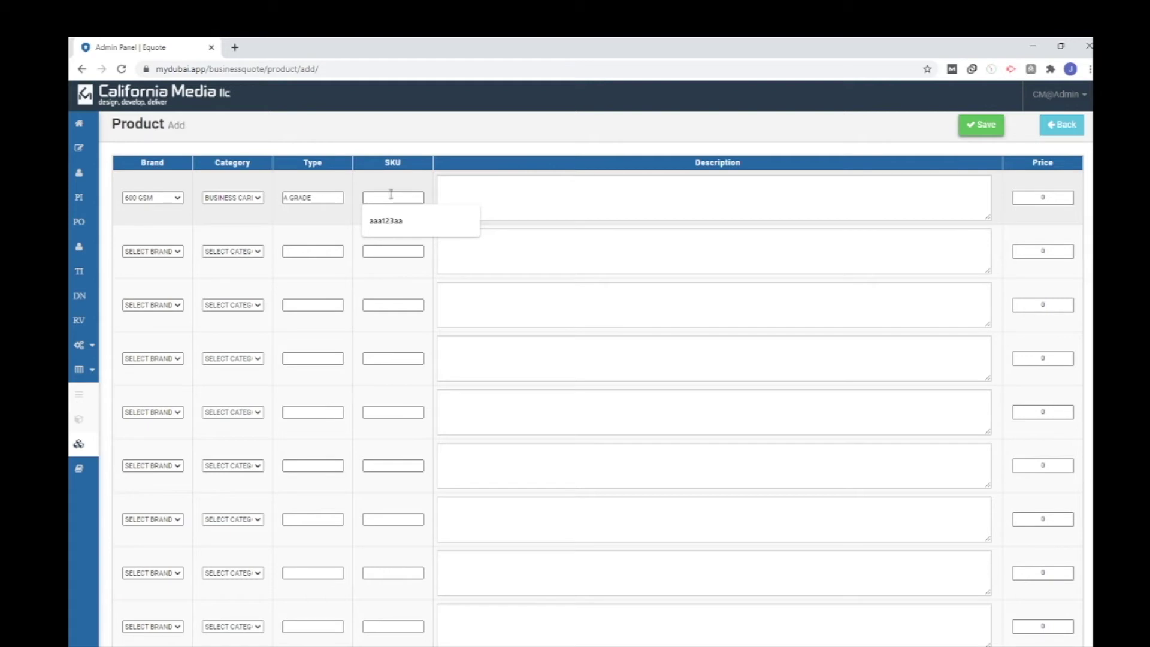
click(372, 252)
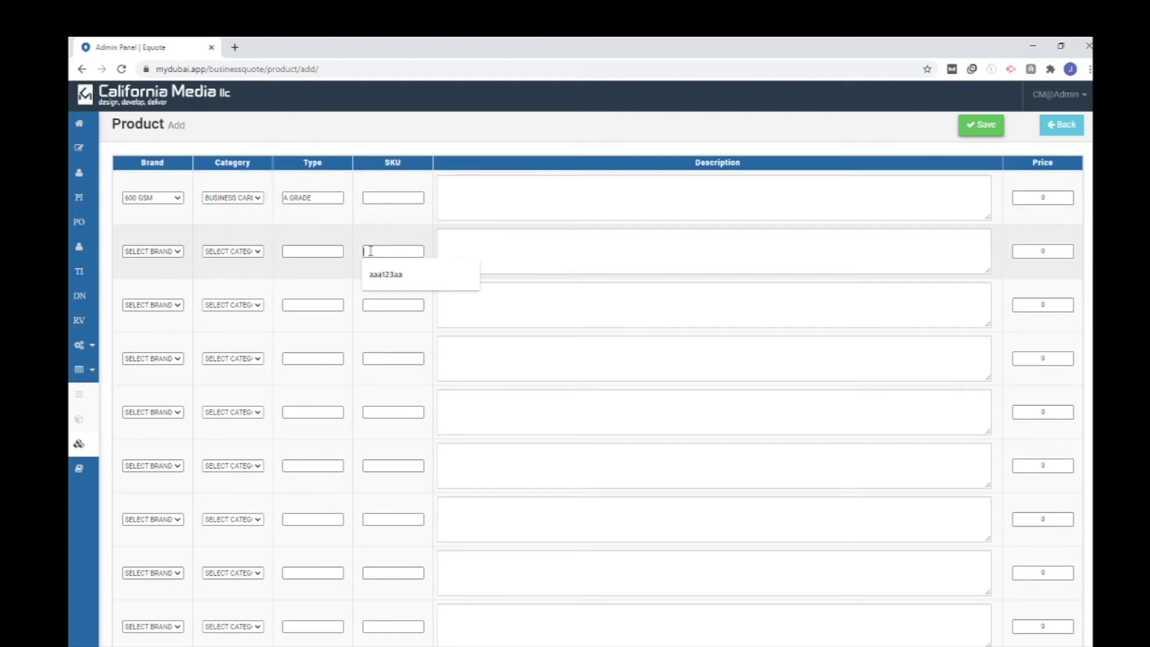
click(374, 198)
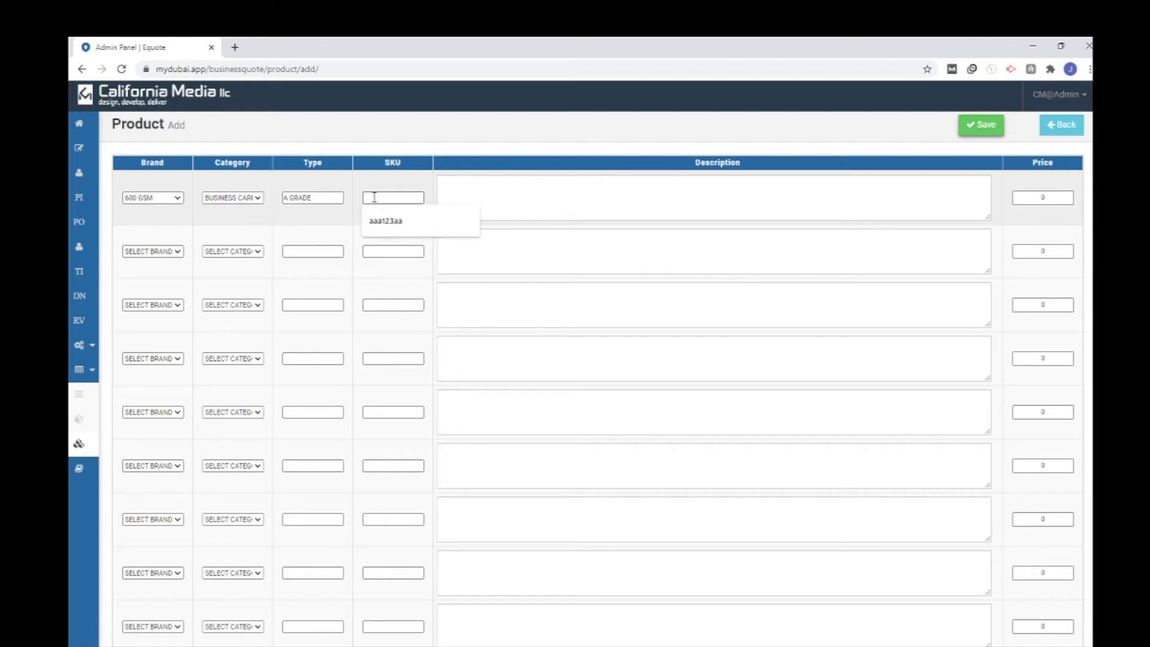
text(112WA)
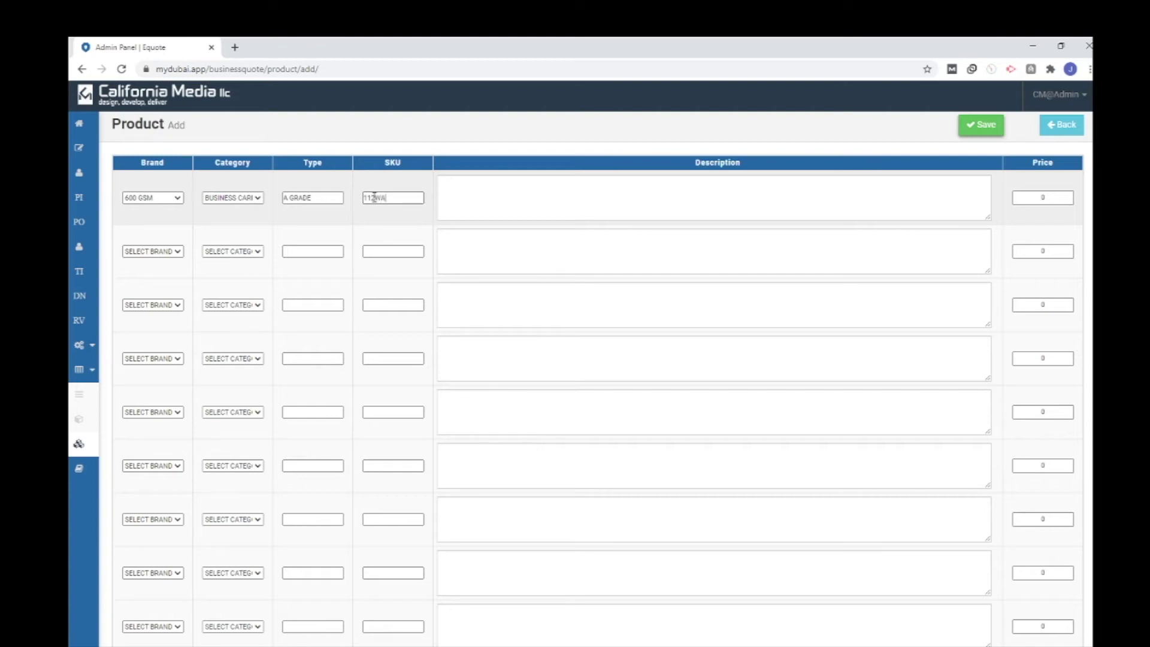
Fill in the first product's description and price, then save the product
click(508, 193)
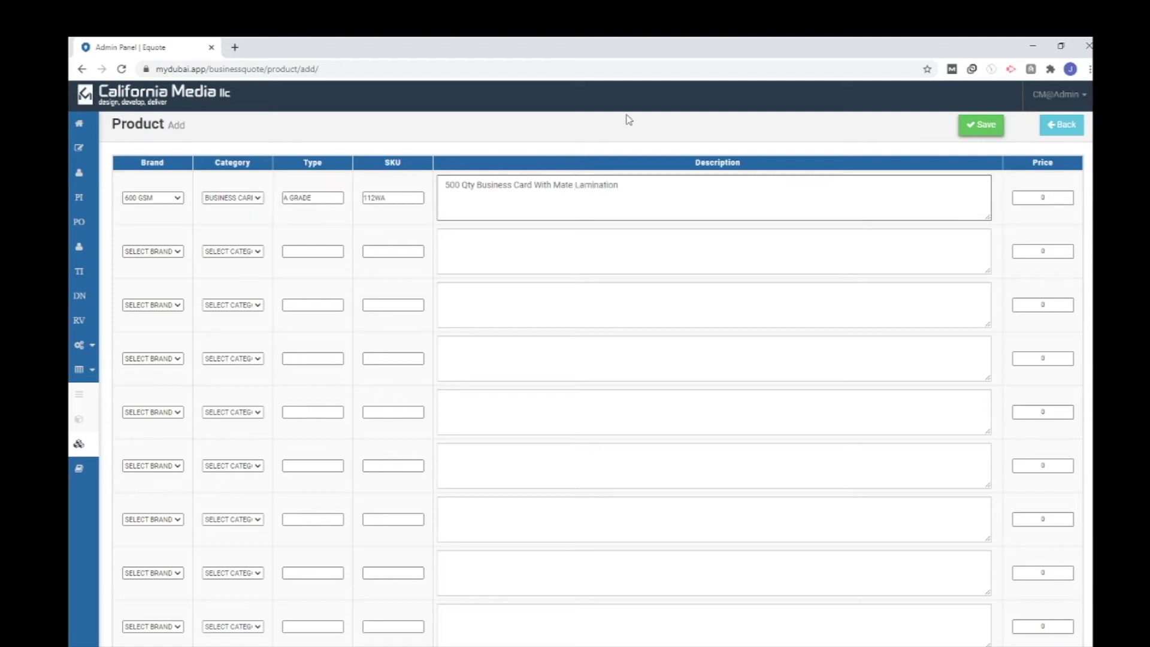
click(1016, 194)
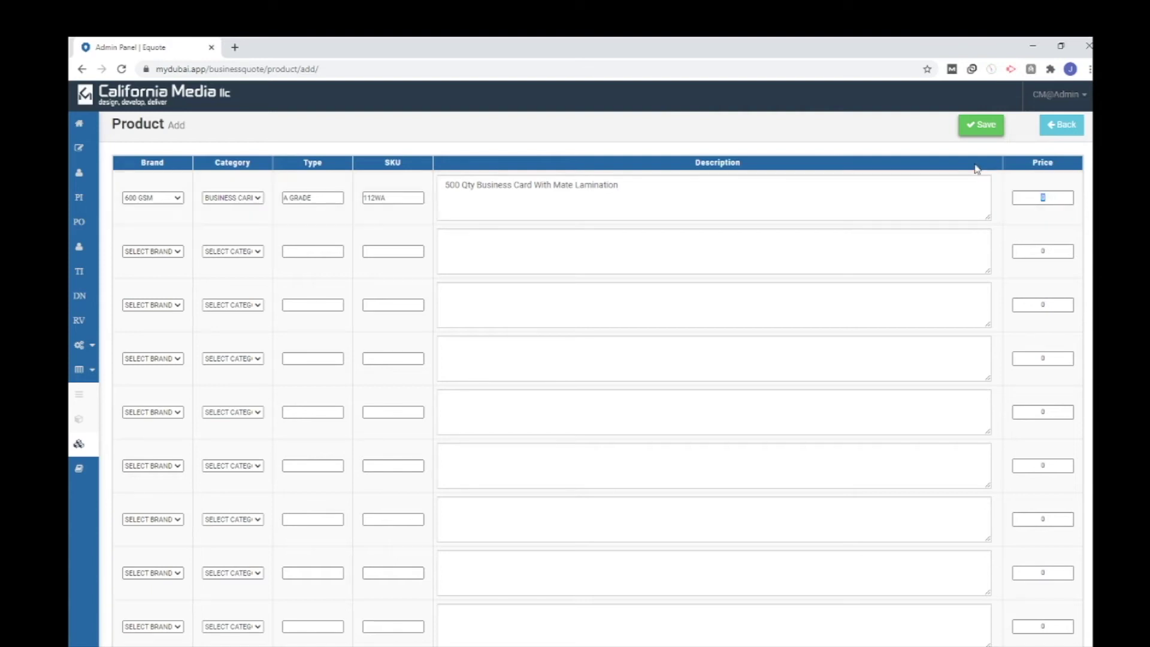
click(987, 127)
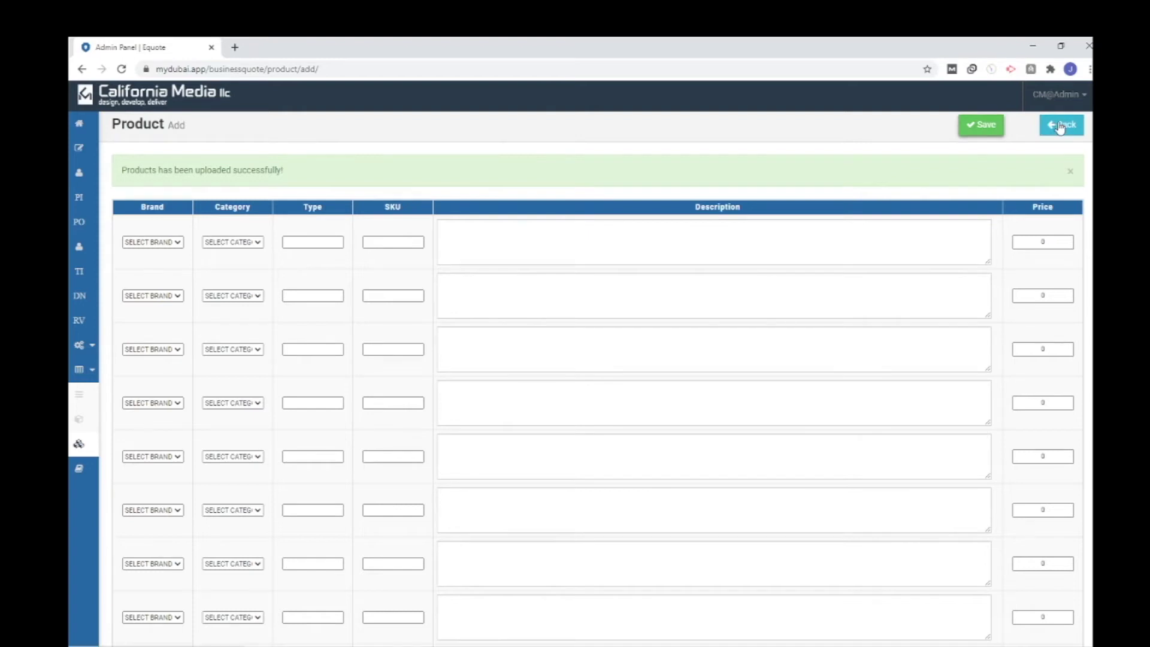
Open the Terms & Conditions page from the sidebar
mouse_move(75, 461)
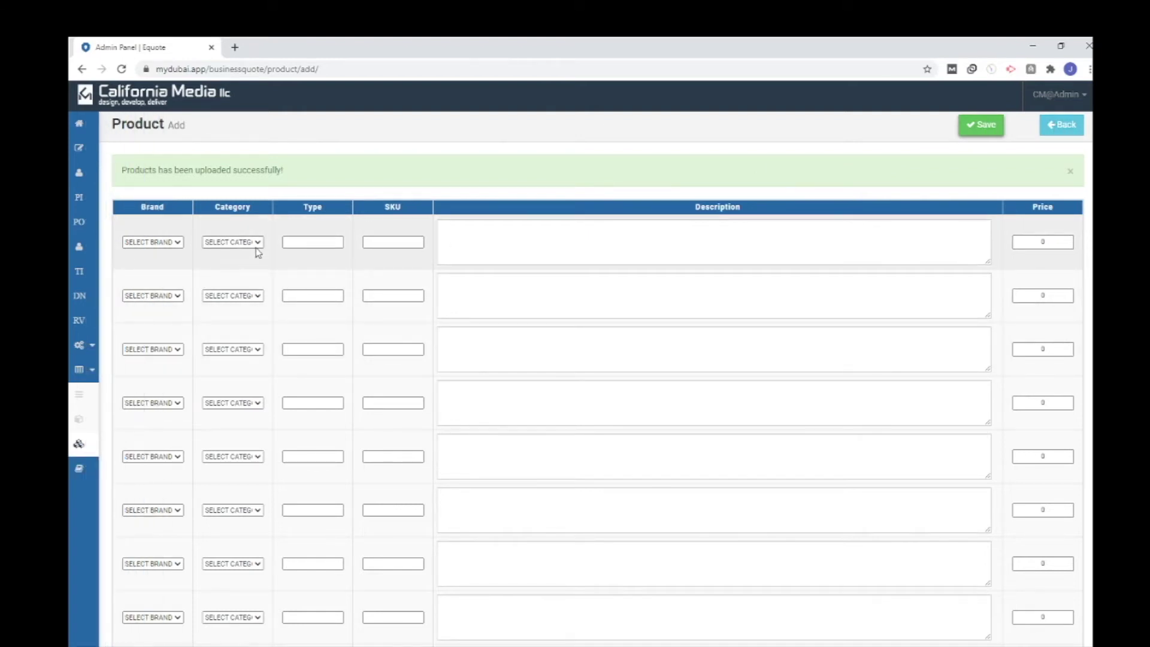
mouse_move(95, 481)
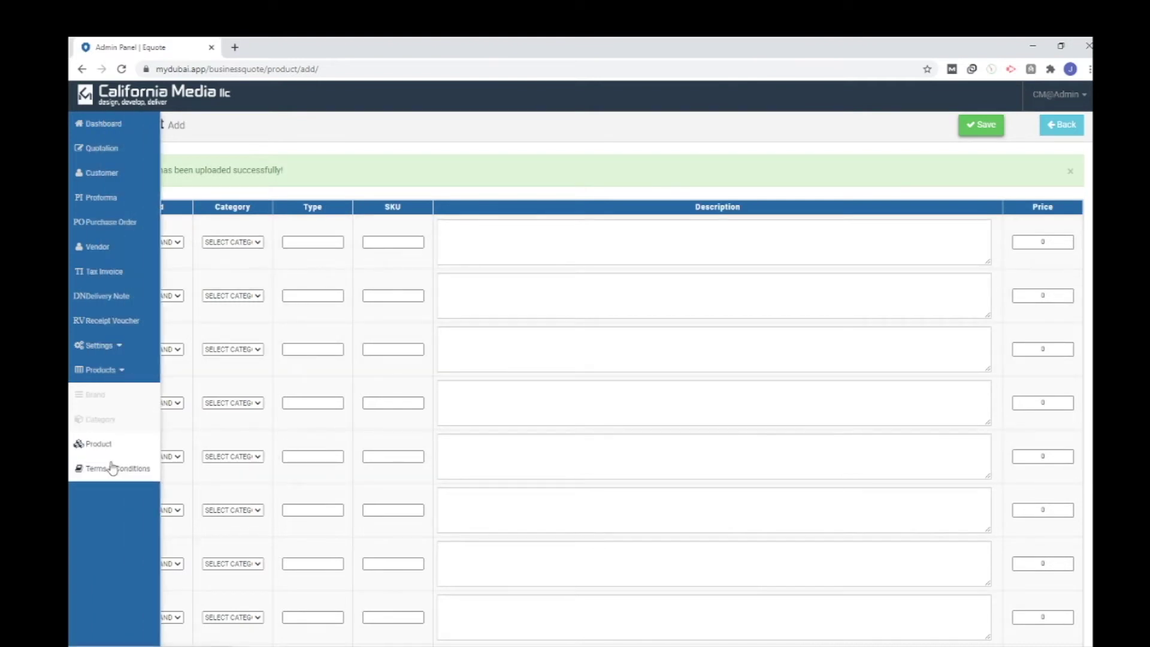
click(111, 471)
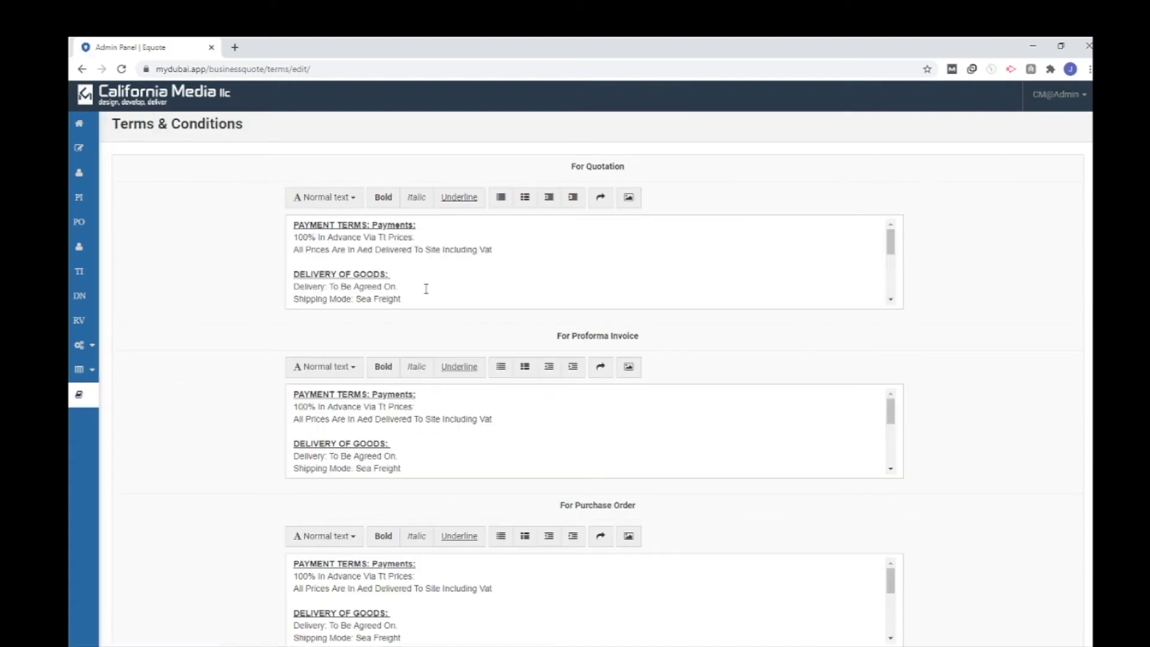
Scroll through the document terms, then open the Quotation list under Settings
scroll(426, 289, down, 5)
scroll(450, 419, down, 10)
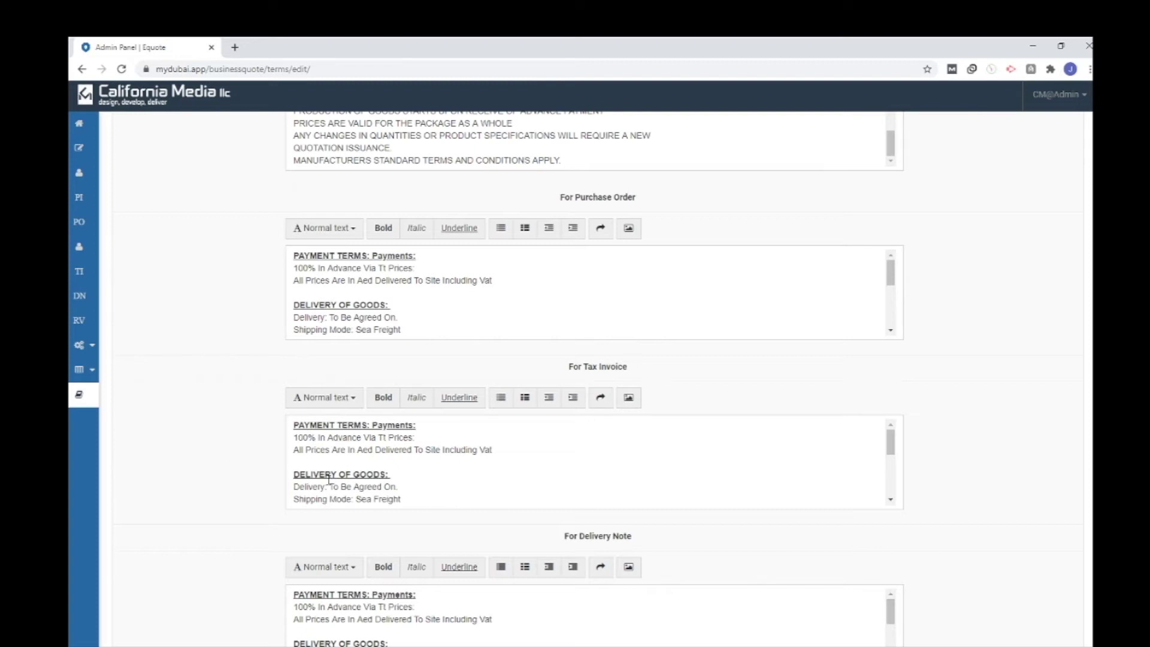
click(93, 348)
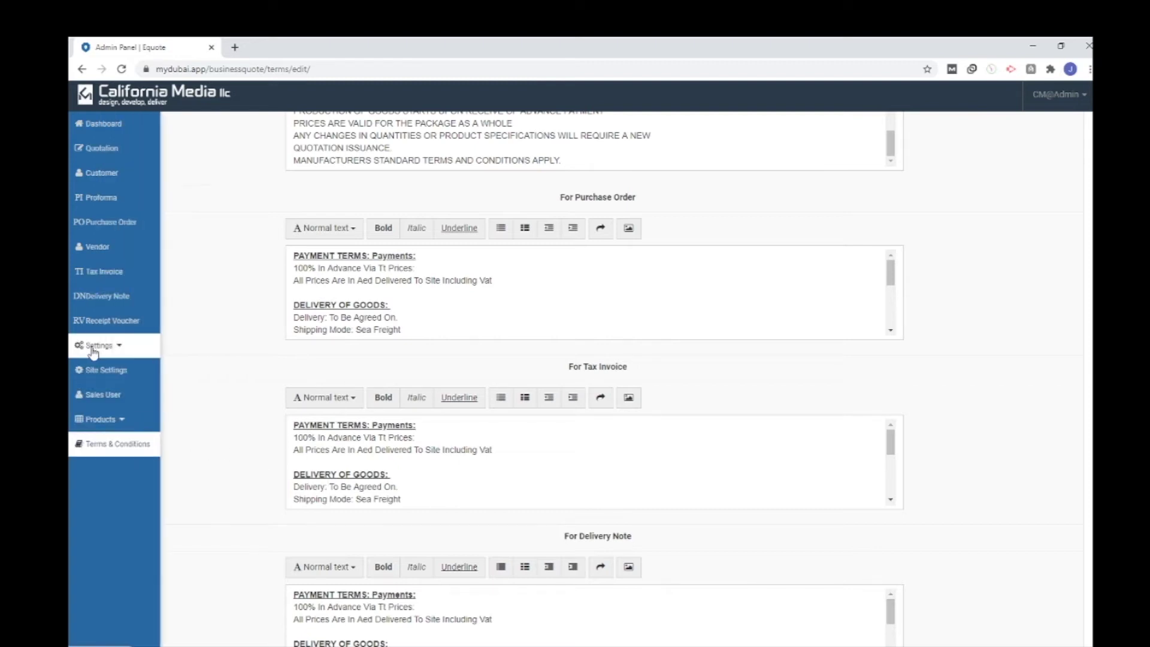
click(112, 161)
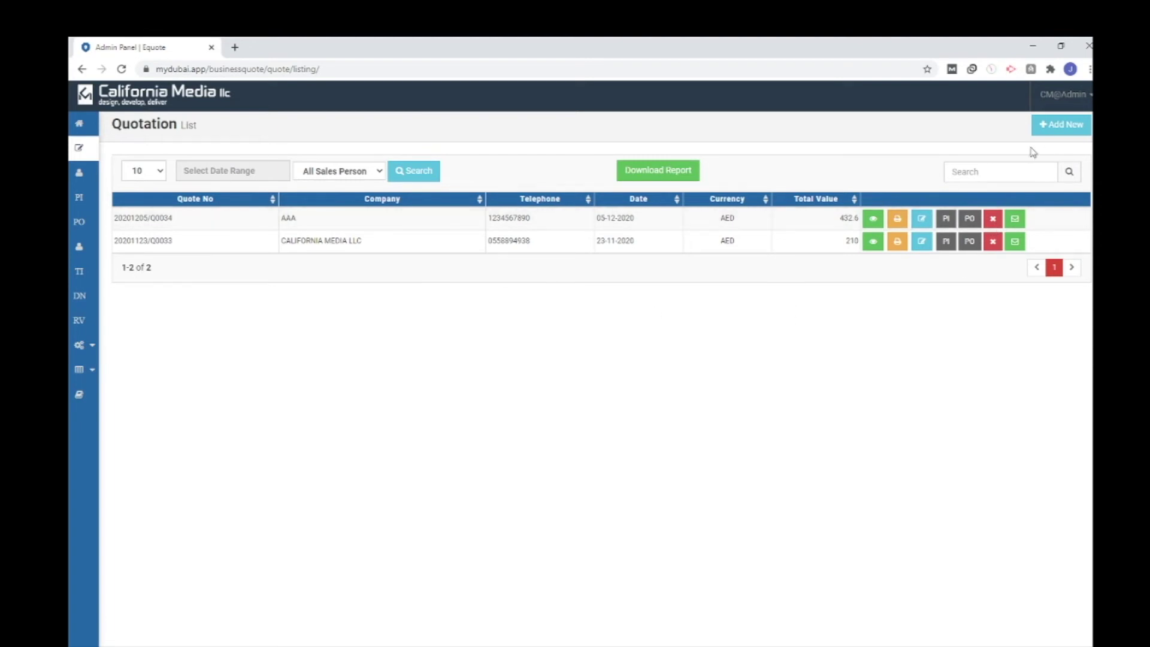
Dismiss the Customer Details form from the Quotation list, then open the Customer list
click(1062, 128)
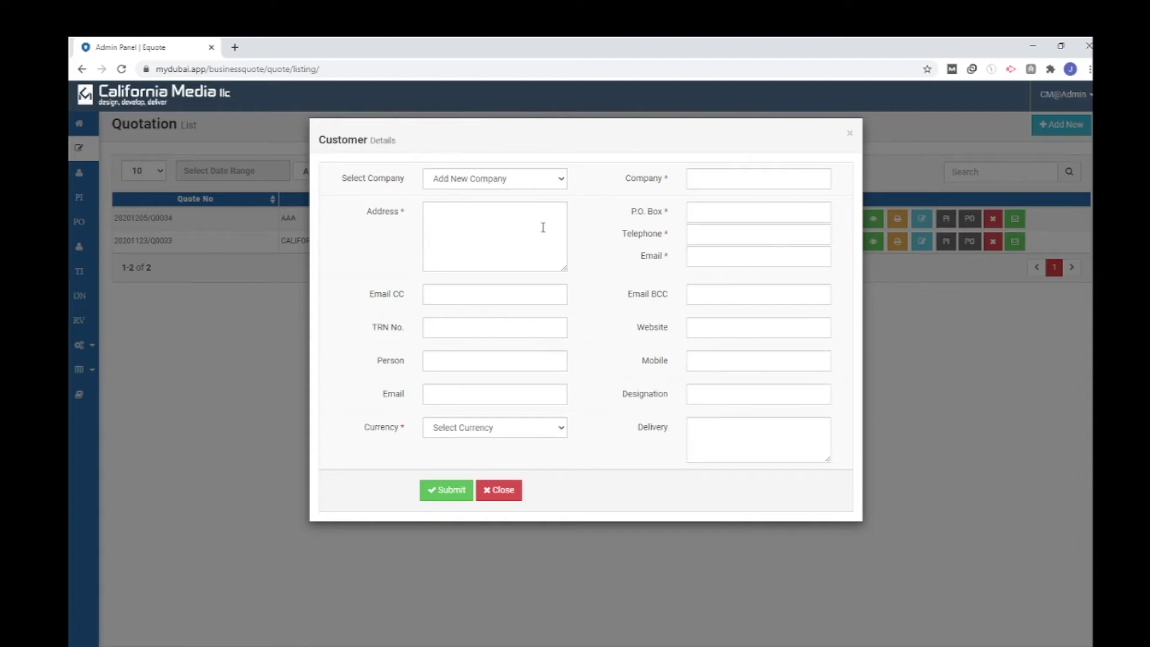
click(850, 133)
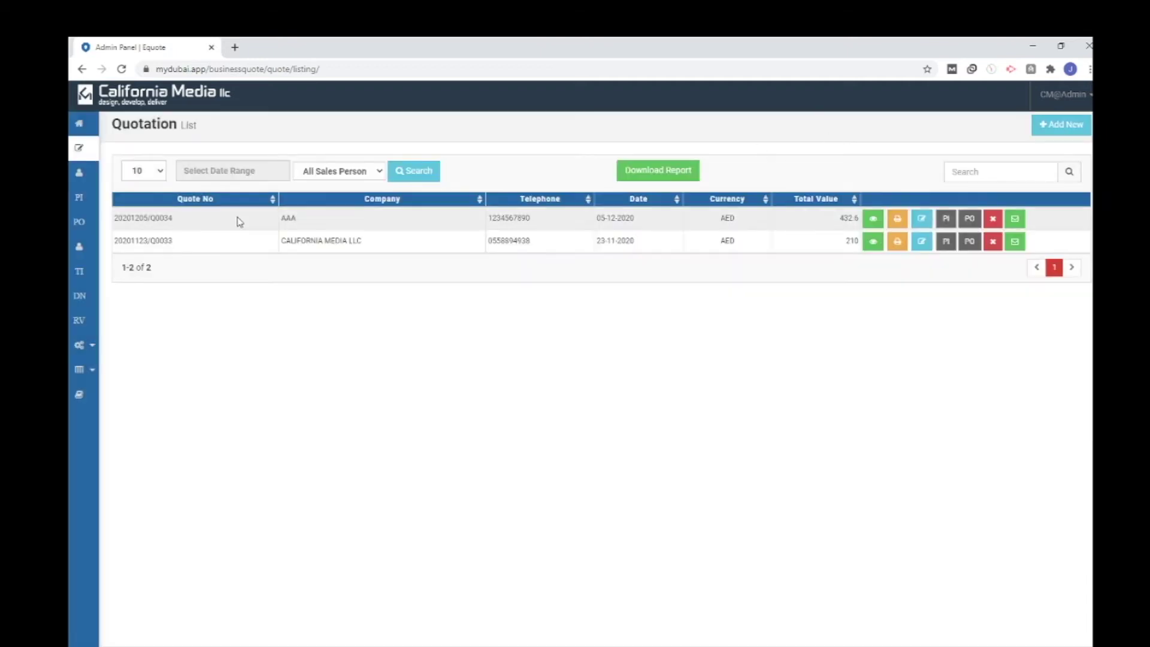
mouse_move(85, 171)
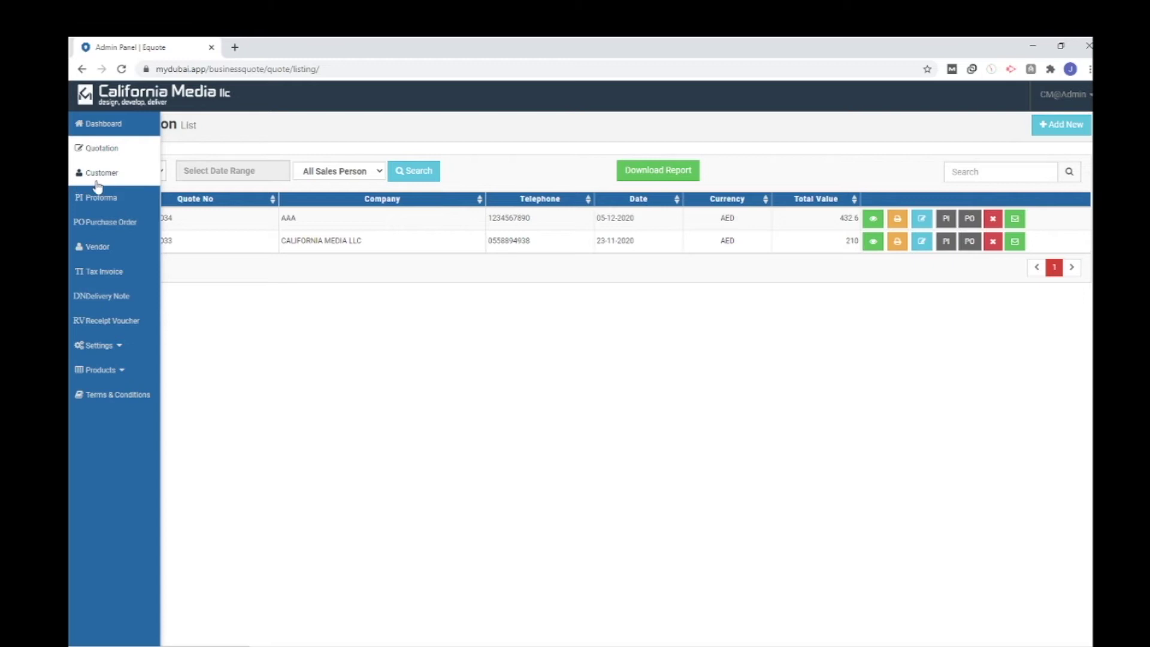
click(105, 173)
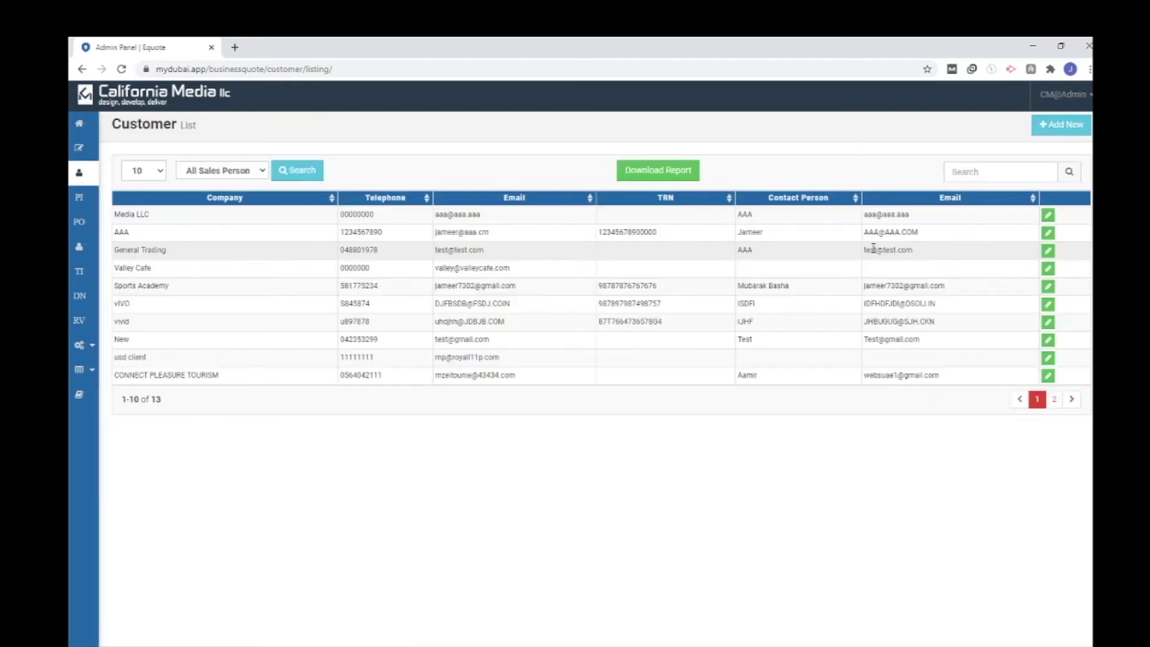
Start a customer autofilled as 'California Media LLC New' with P.O. Box 00000
click(1050, 126)
click(445, 176)
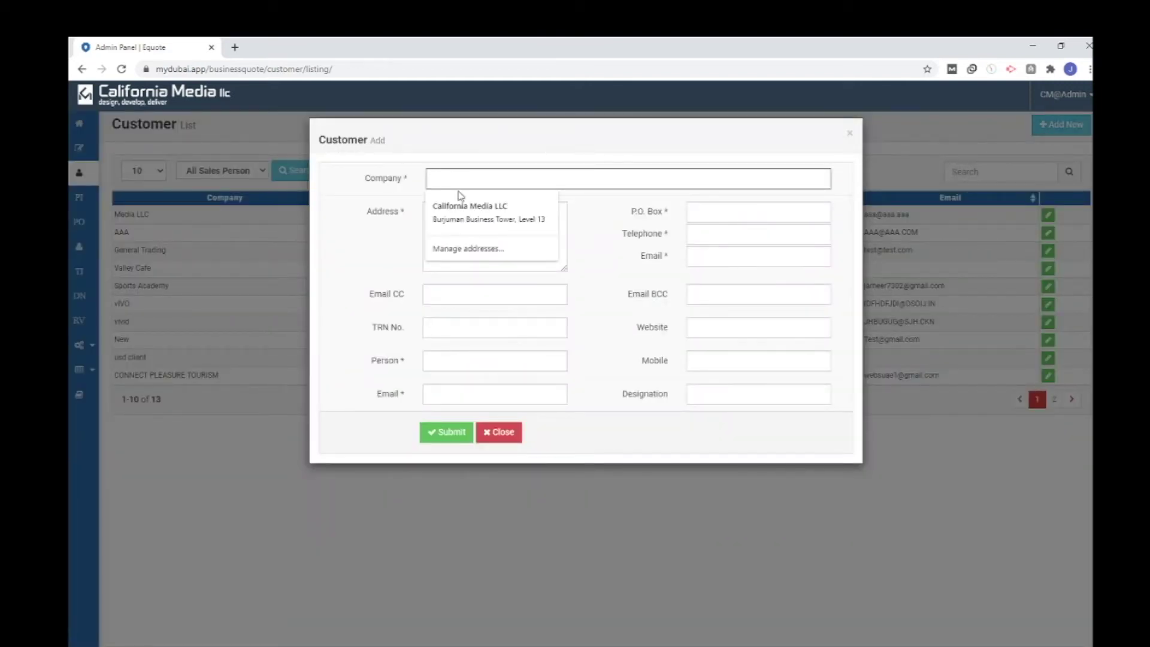
click(472, 210)
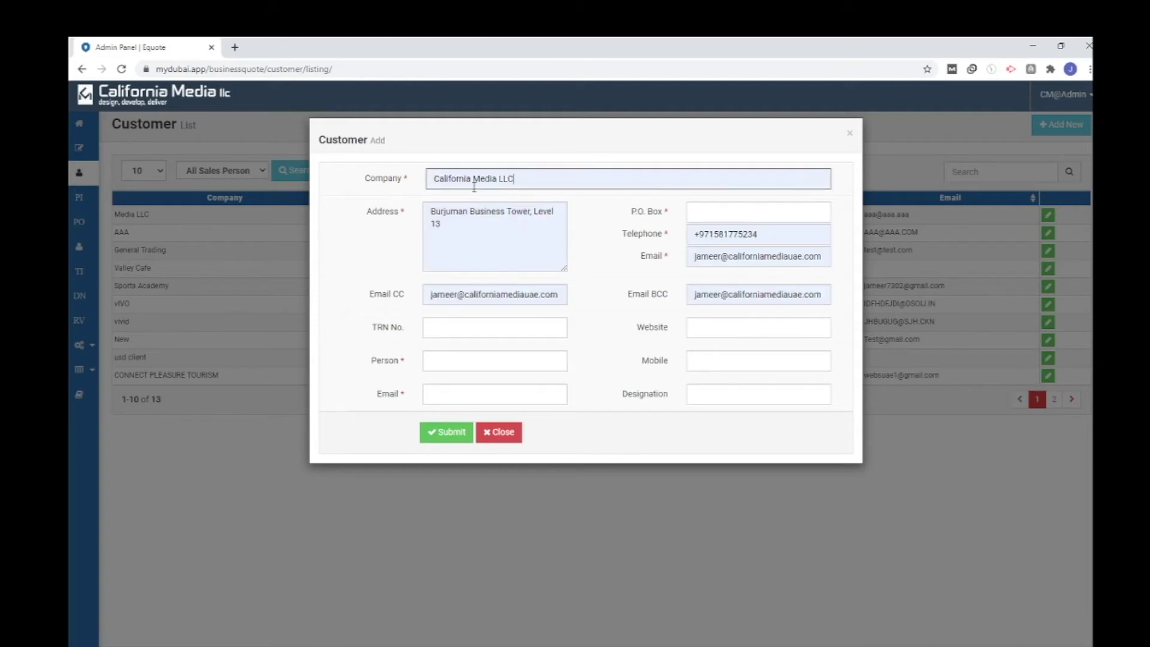
text(New)
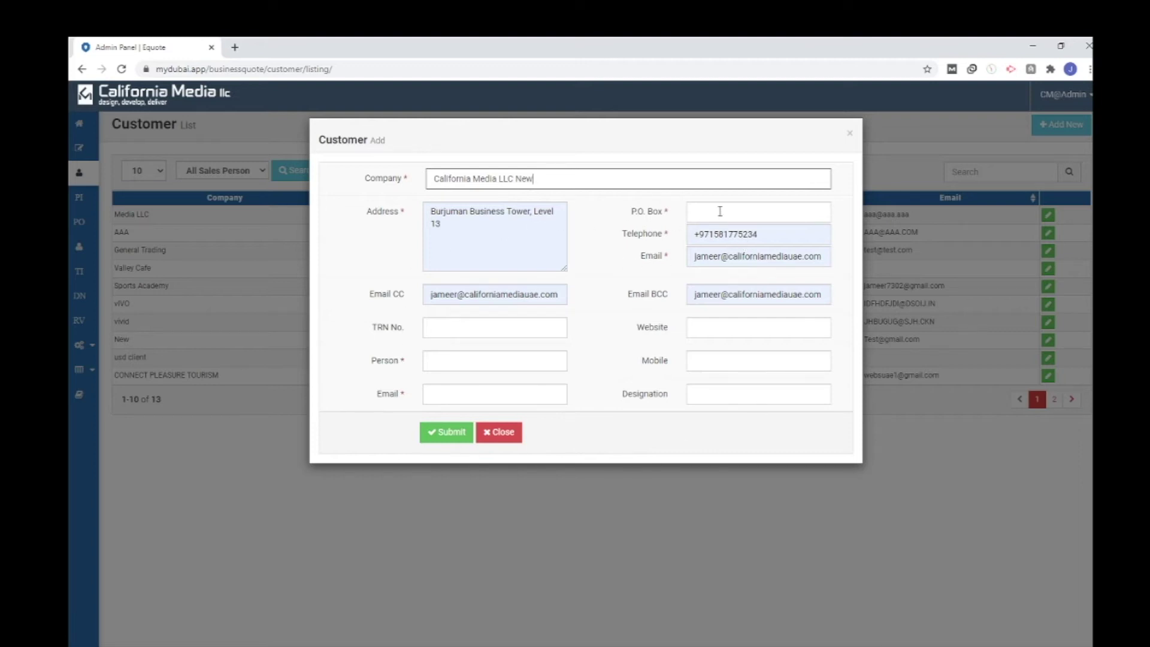
click(720, 211)
text(00000)
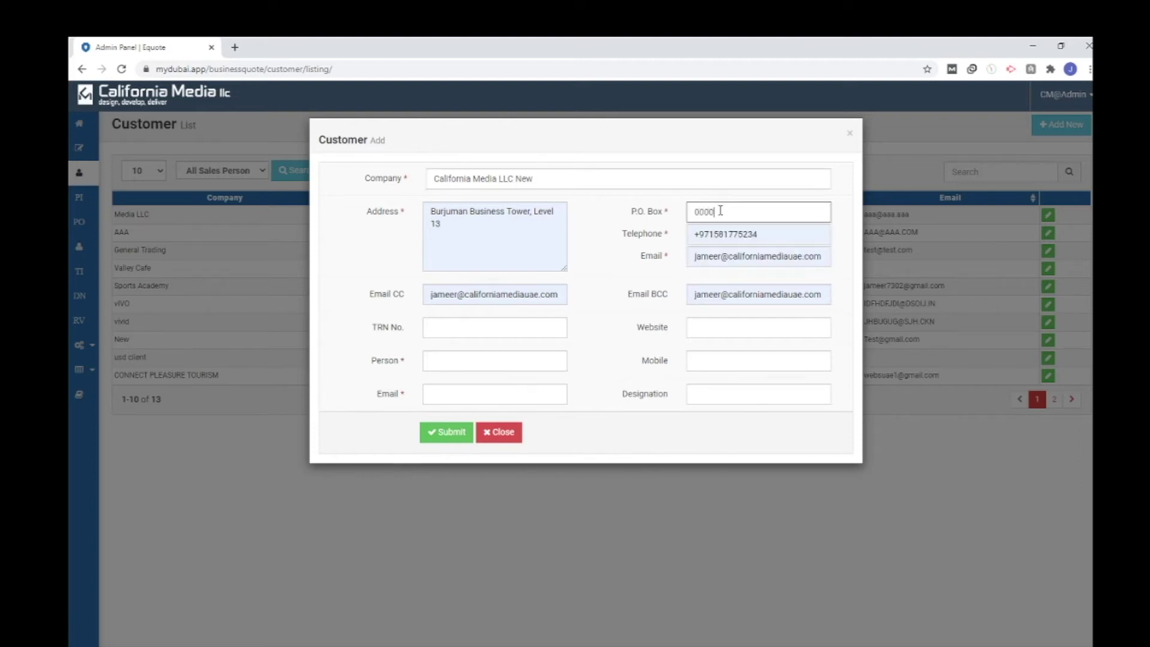
Enter the contact person's name and move the Email CC address into the contact Email
click(464, 367)
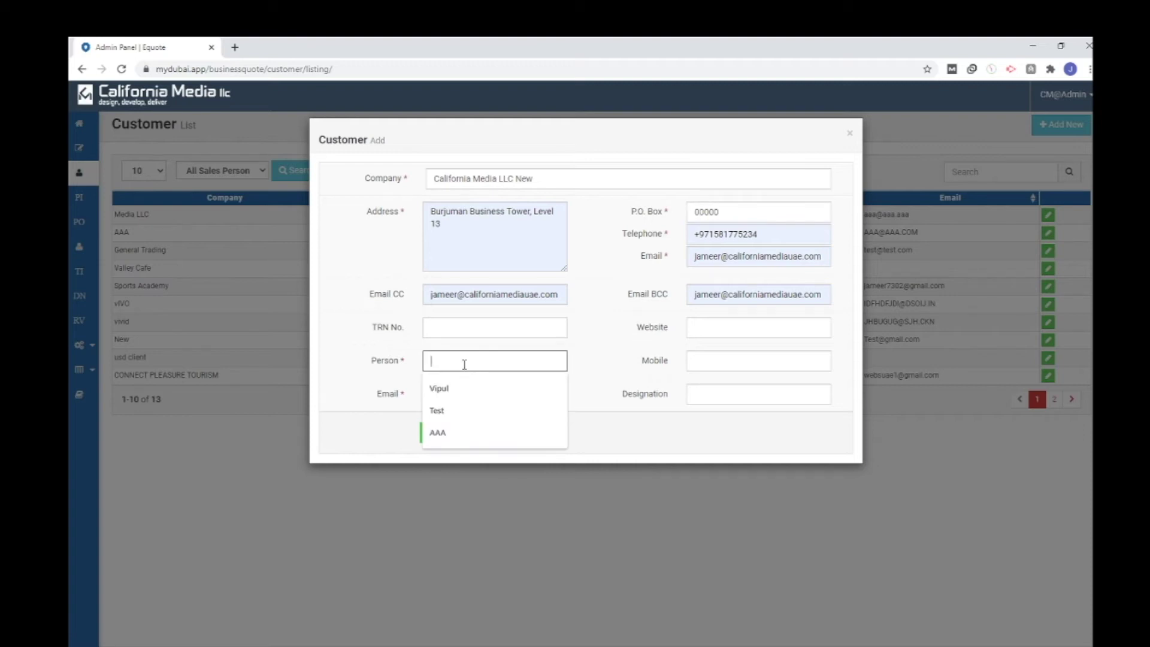
text(Jameer)
click(480, 393)
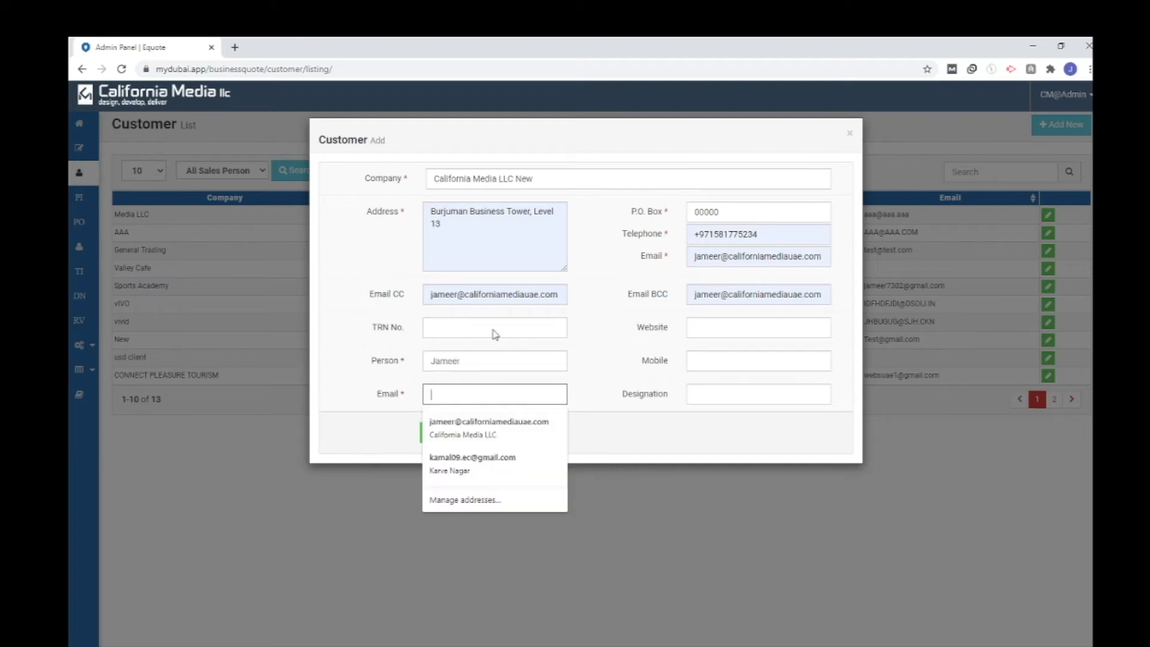
triple_click(500, 293)
key(ctrl+x)
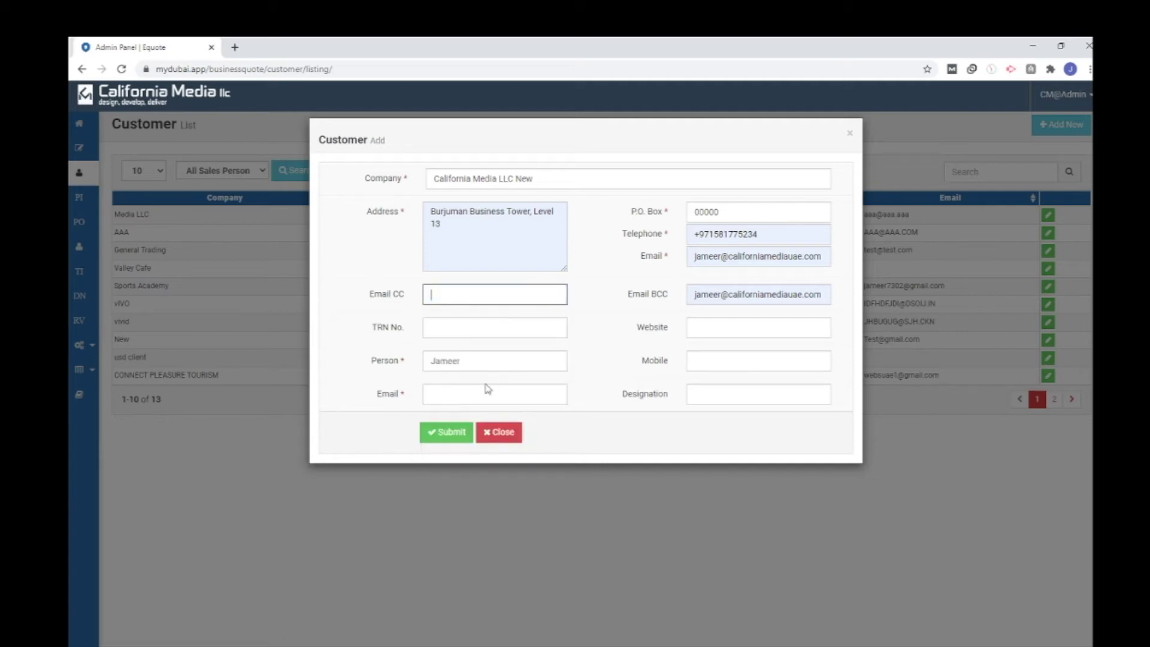
click(487, 387)
key(ctrl+v)
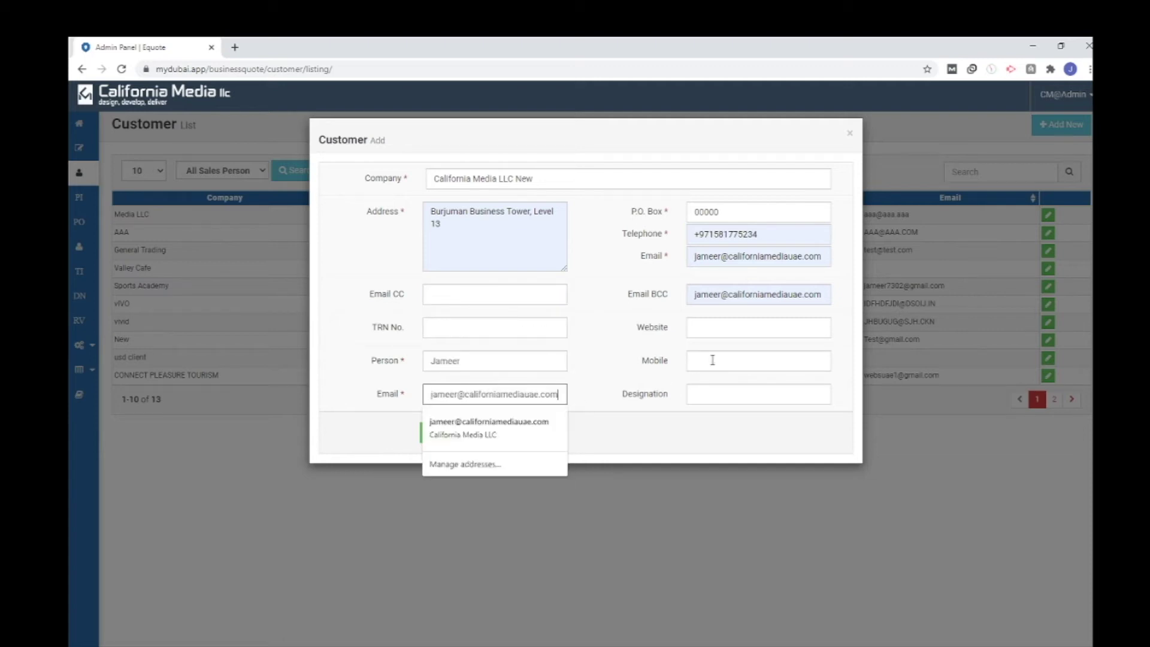
click(710, 363)
click(701, 334)
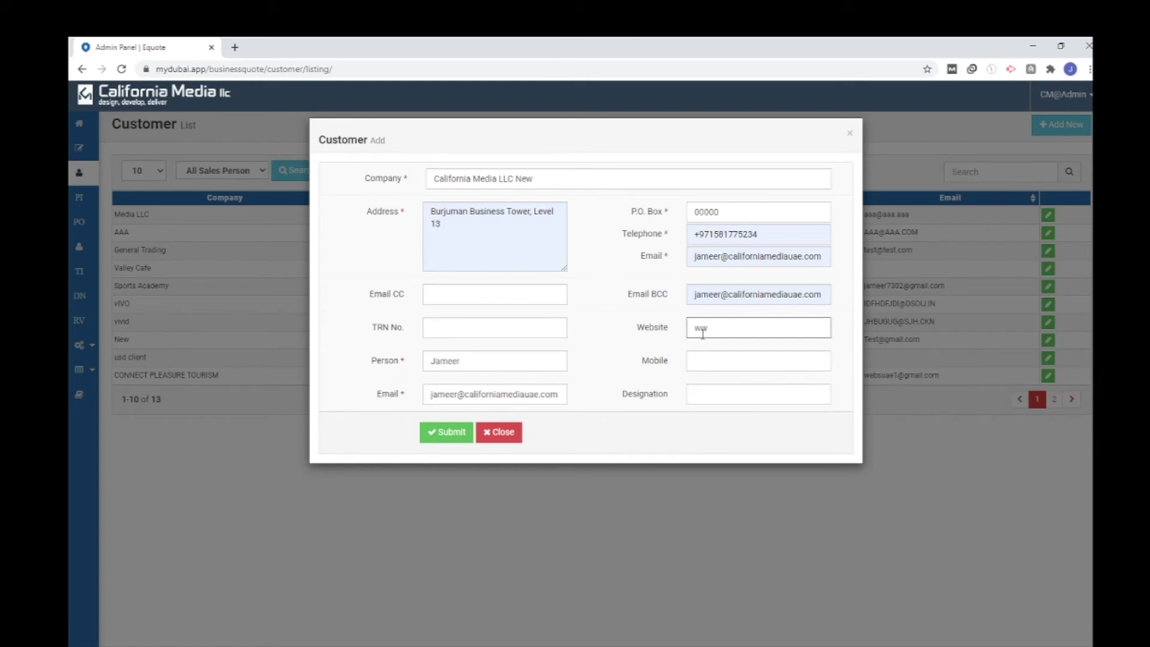
click(724, 298)
drag(726, 298, 822, 298)
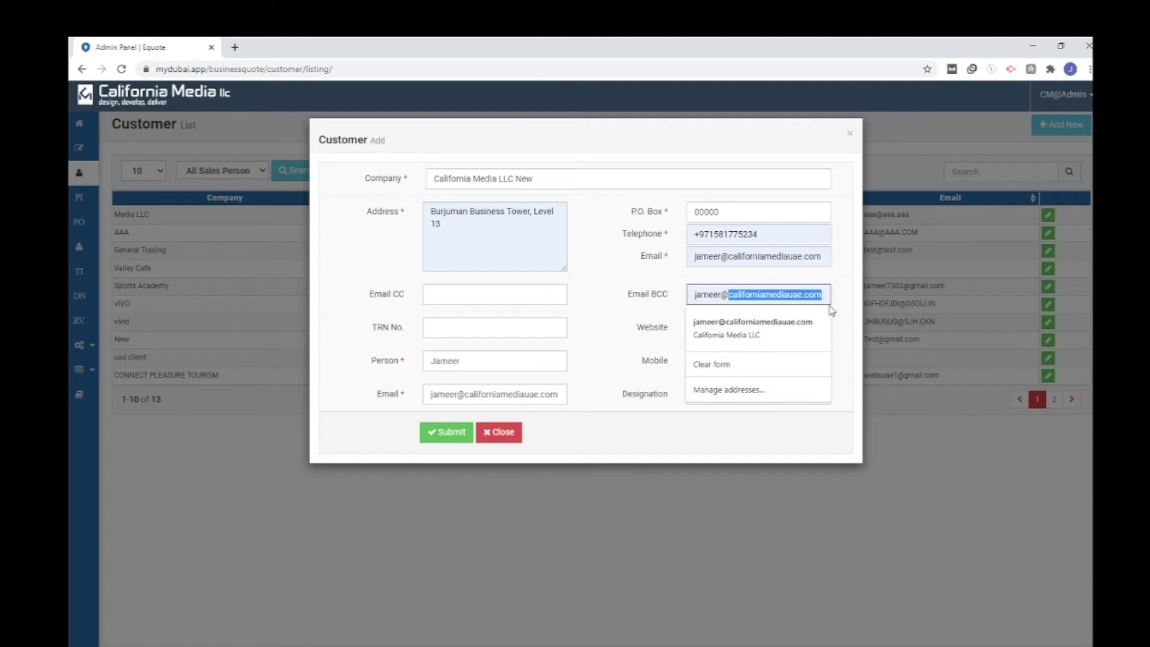
click(803, 323)
text(www.)
key(ctrl+v)
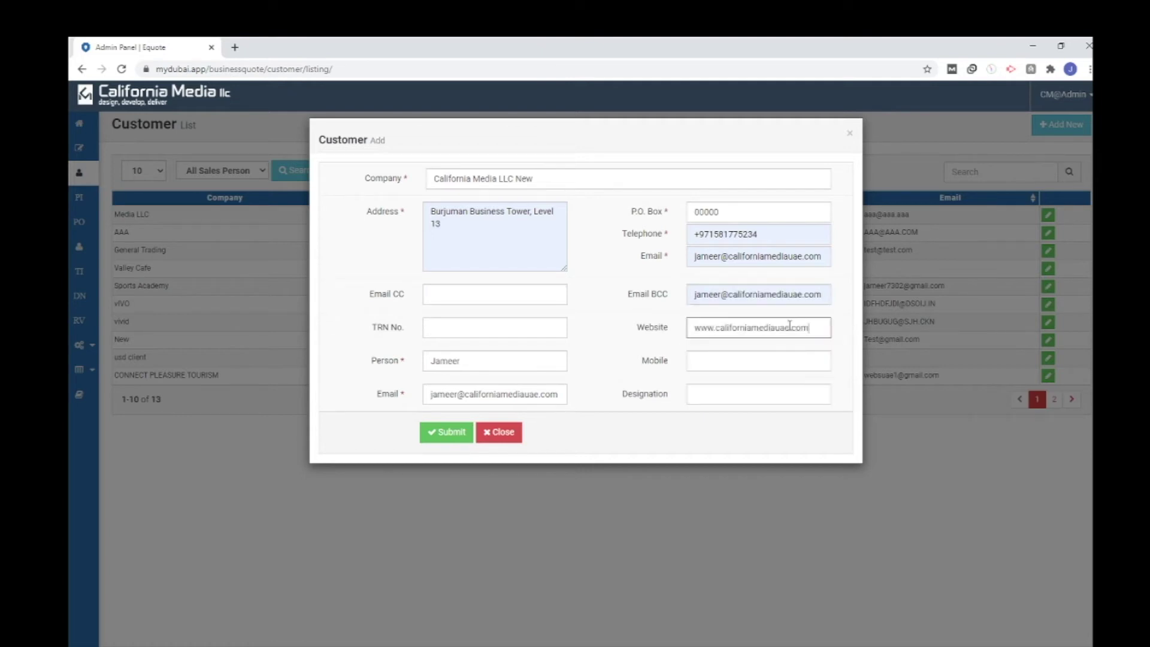
click(758, 360)
click(700, 396)
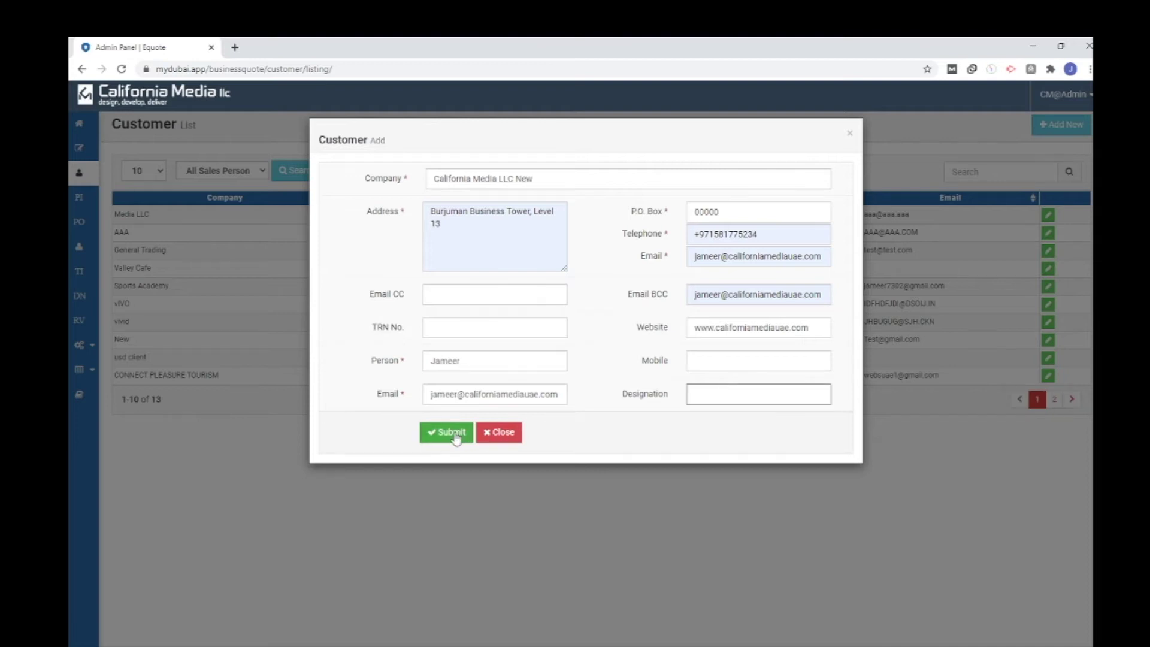
click(454, 434)
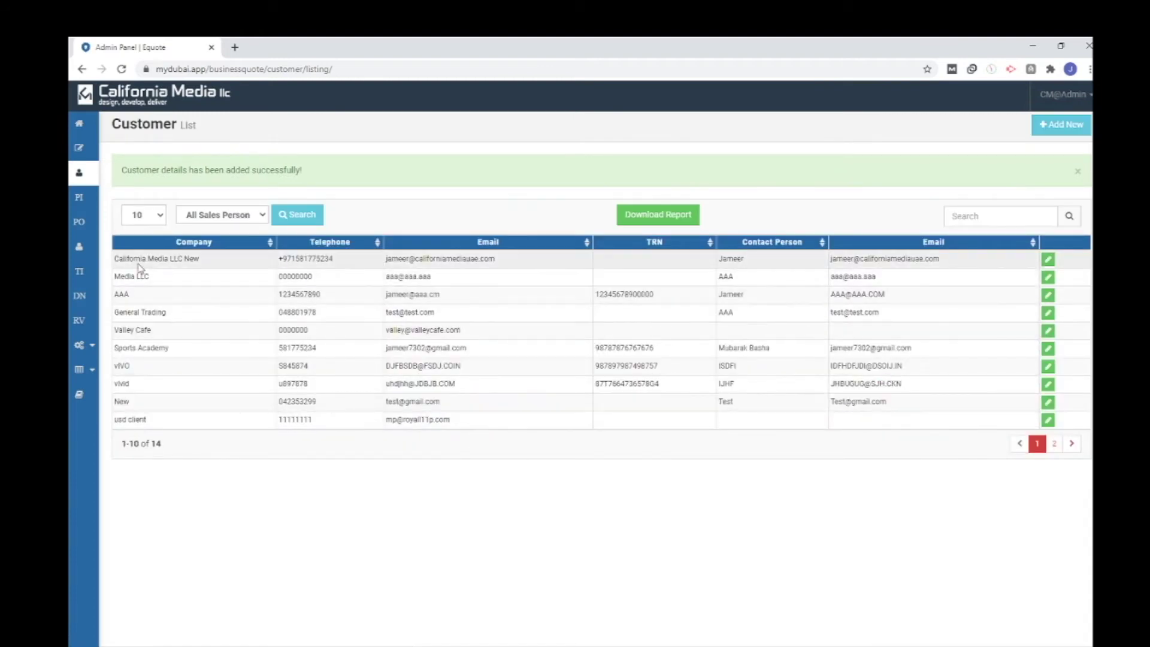
Check the top California Media LLC New row, then open the Quotation list
drag(116, 257, 954, 259)
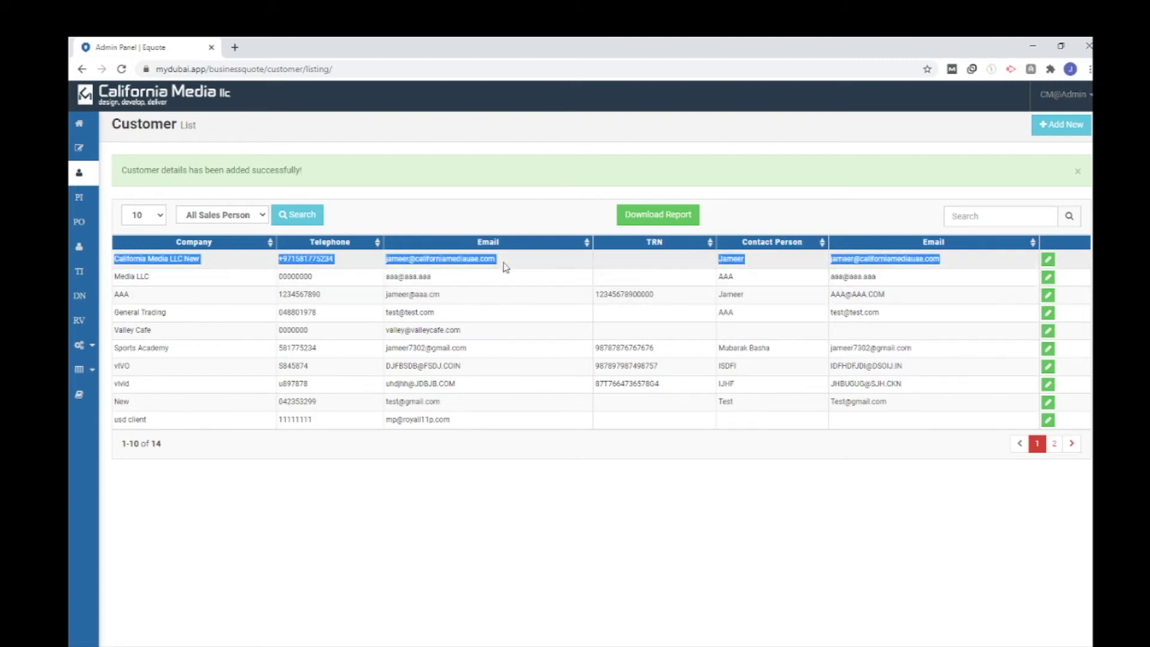
mouse_move(90, 202)
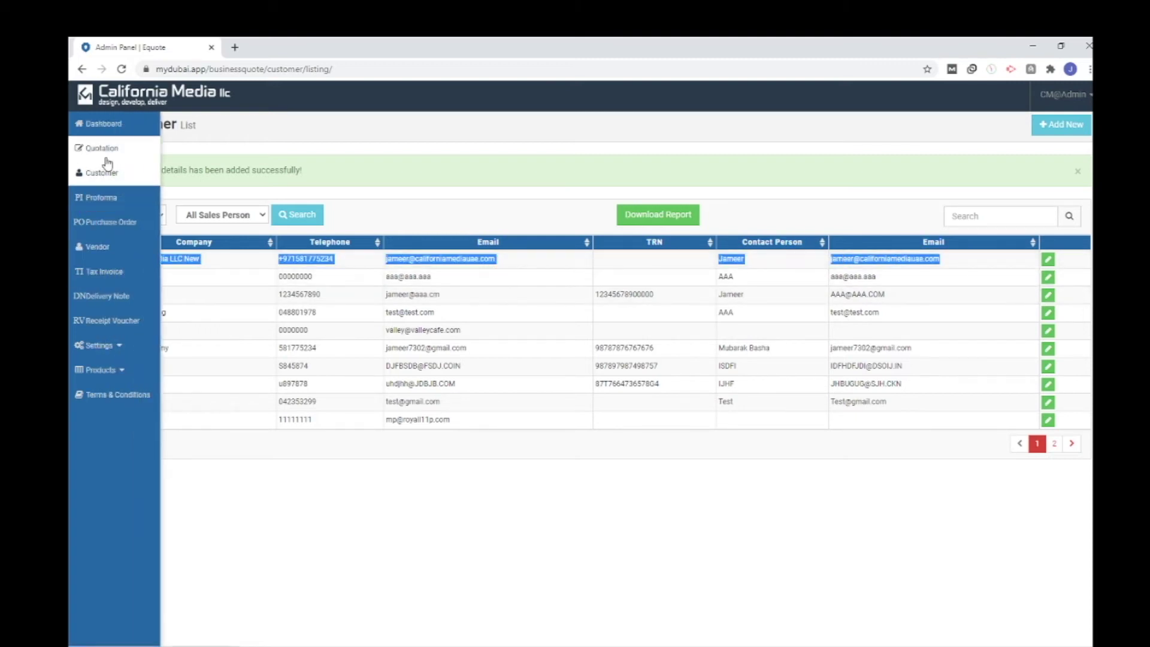
click(526, 269)
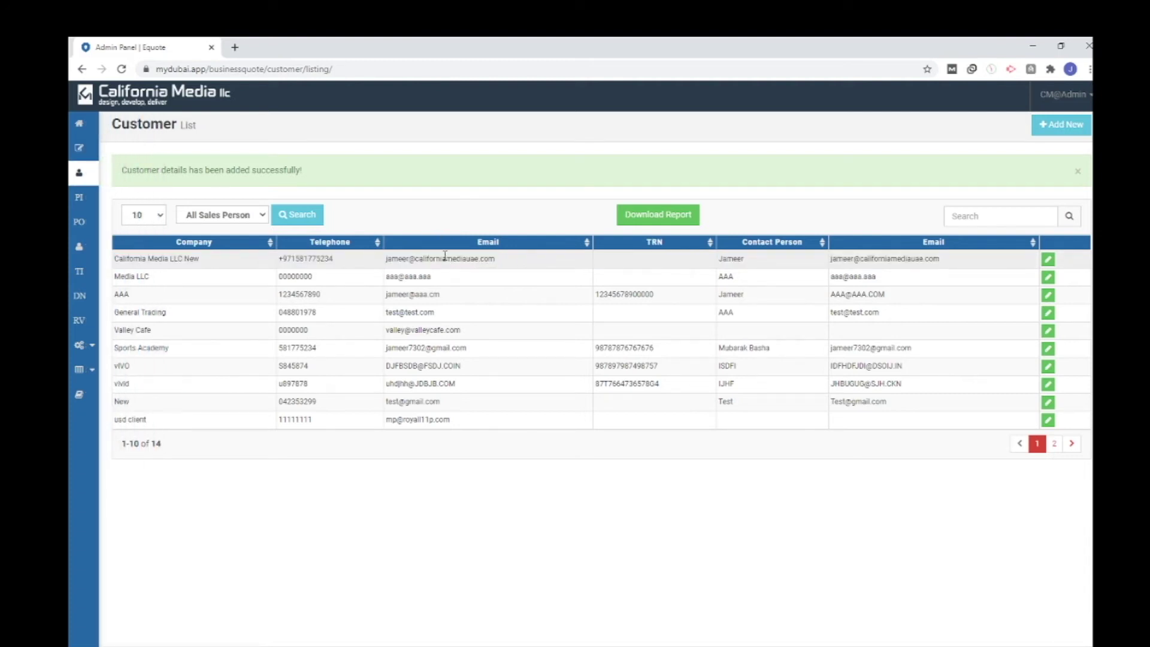
mouse_move(90, 153)
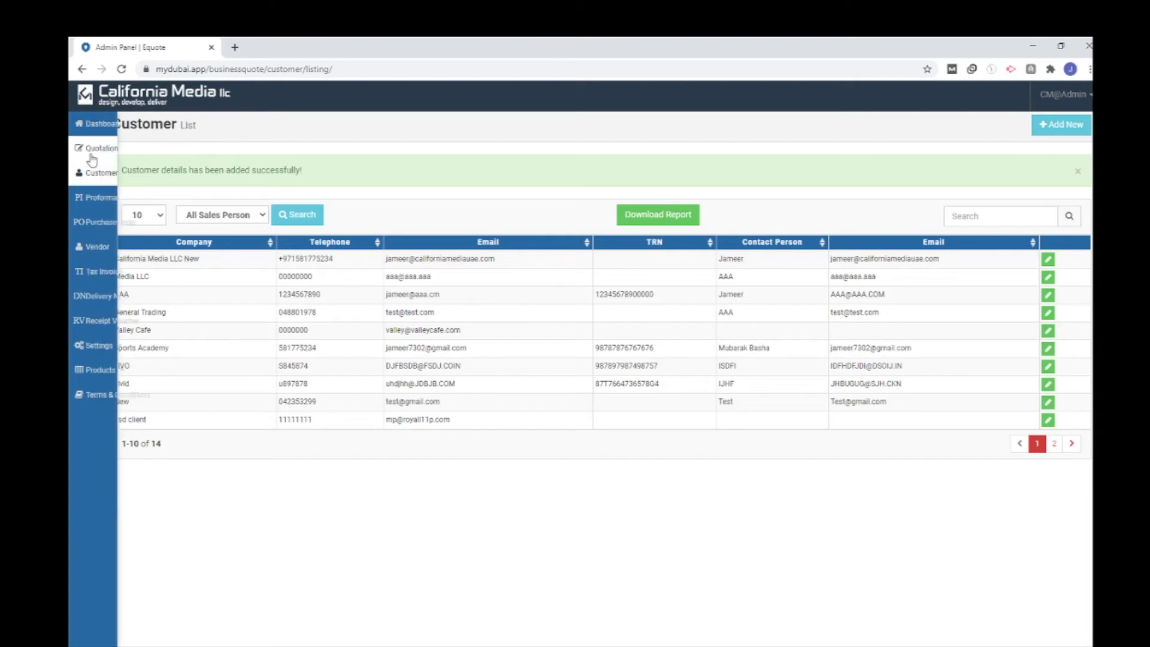
click(94, 153)
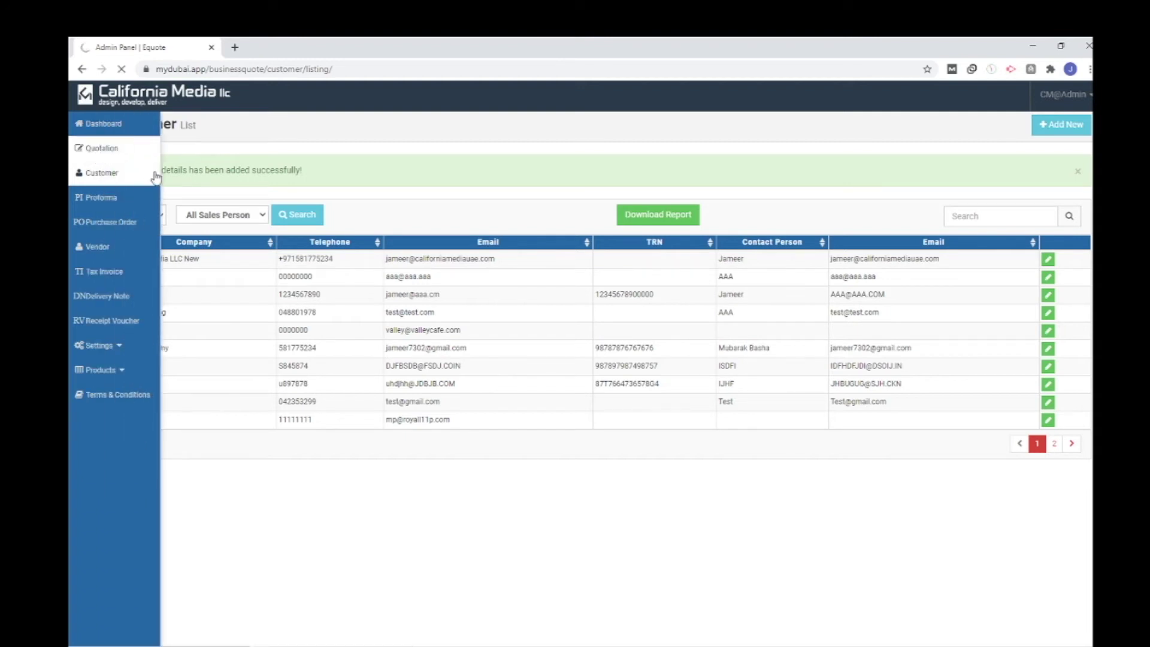
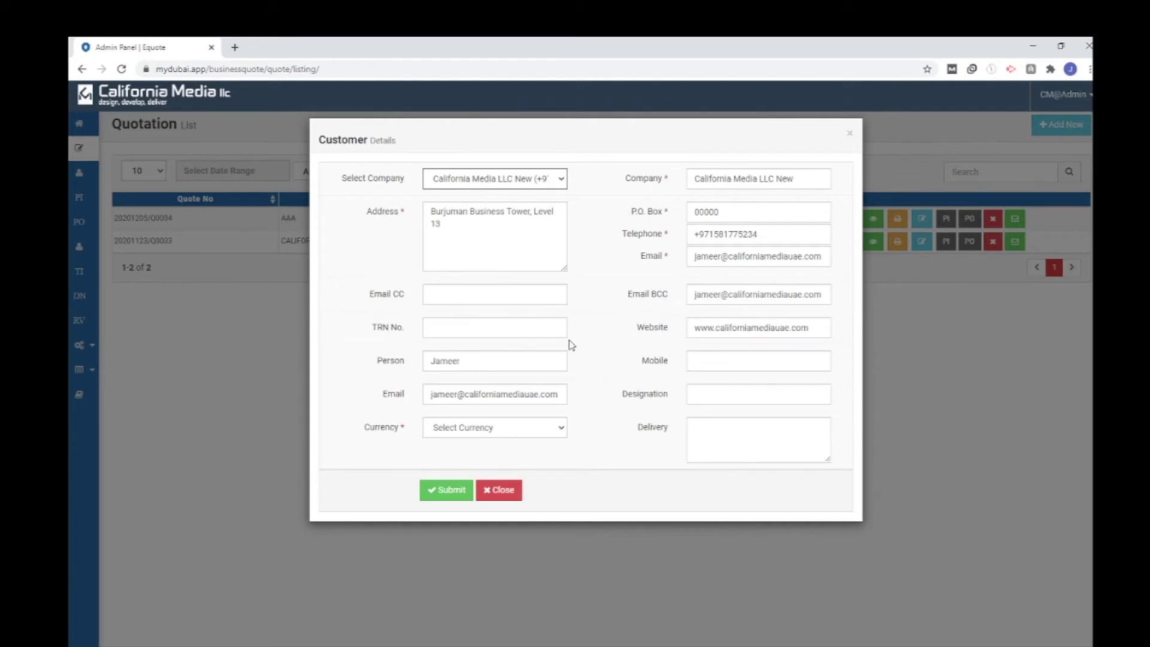
Set the customer's currency to AED and submit the customer details
click(540, 429)
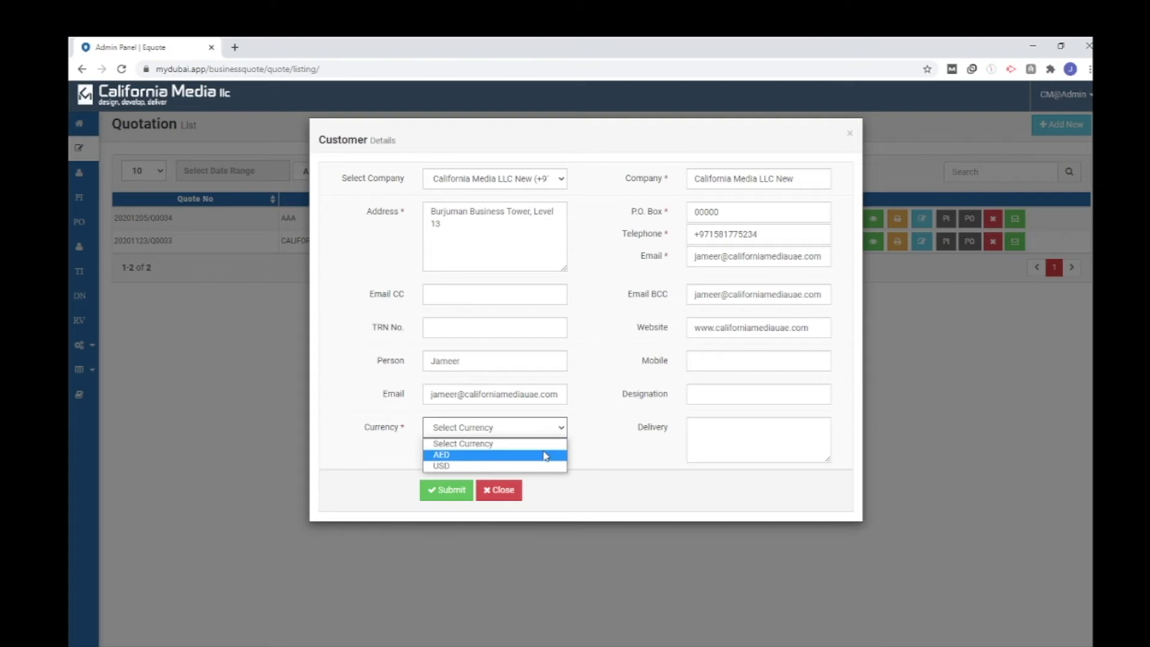
click(546, 456)
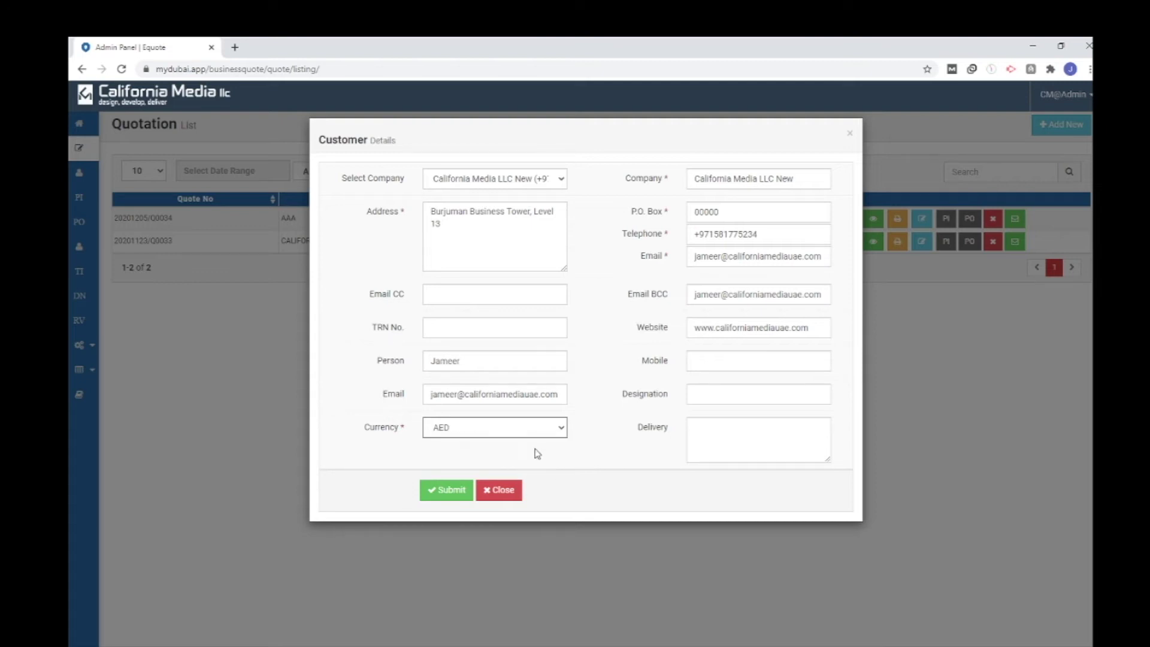
click(449, 497)
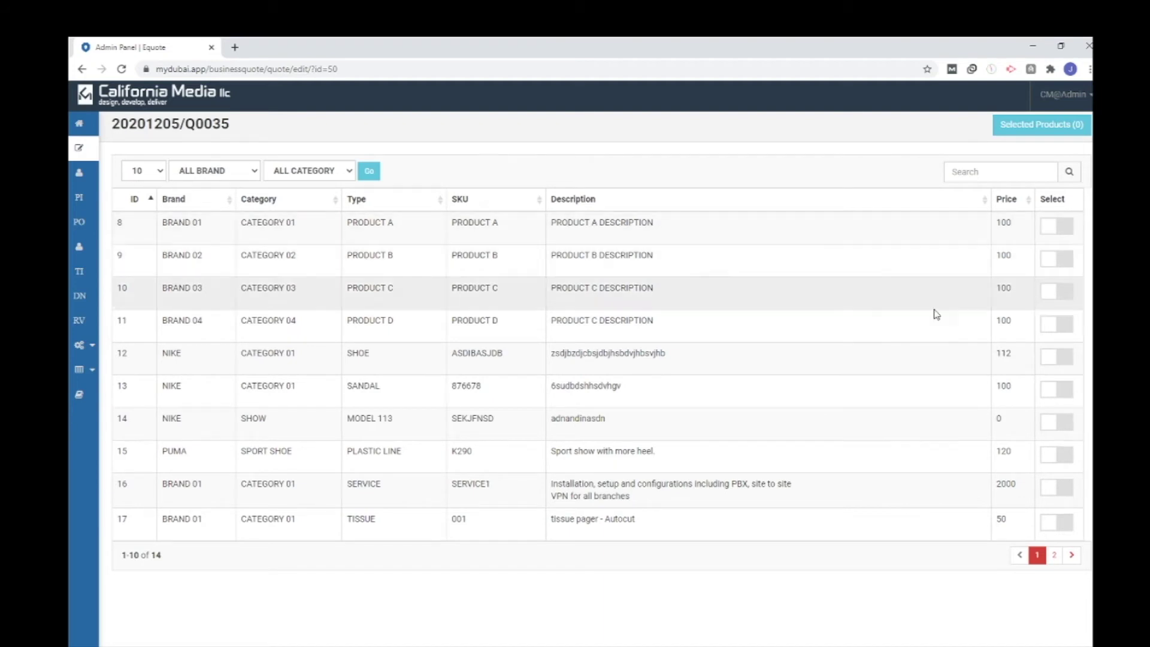
Show the product list at 50 rows per page
click(162, 175)
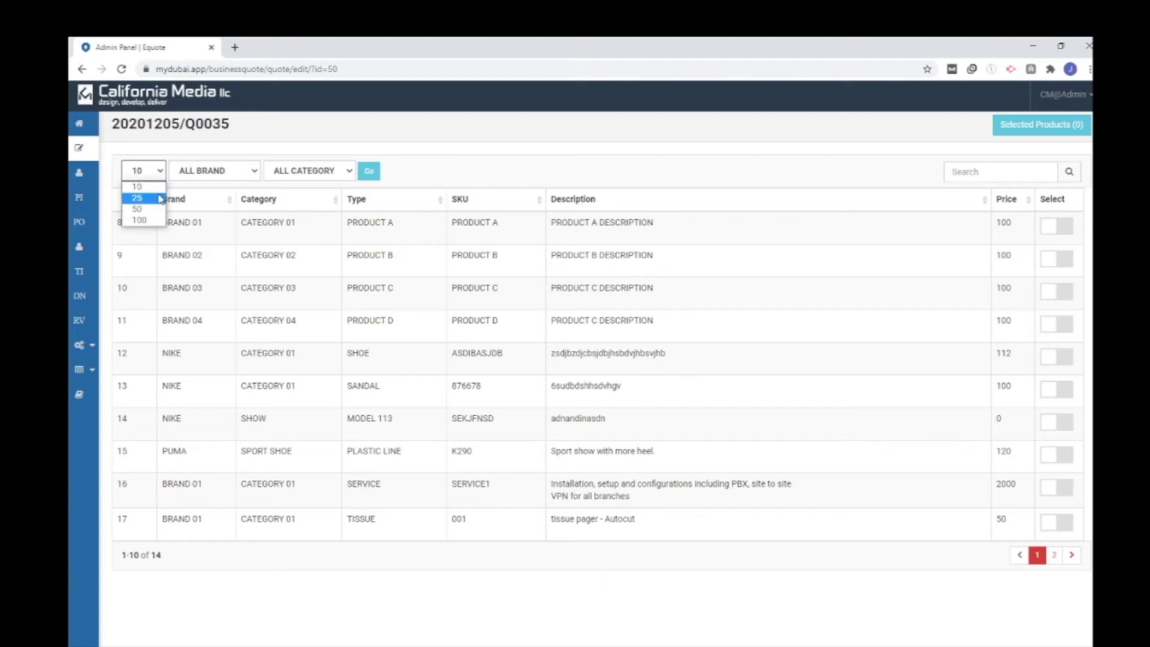
click(1072, 557)
click(1073, 556)
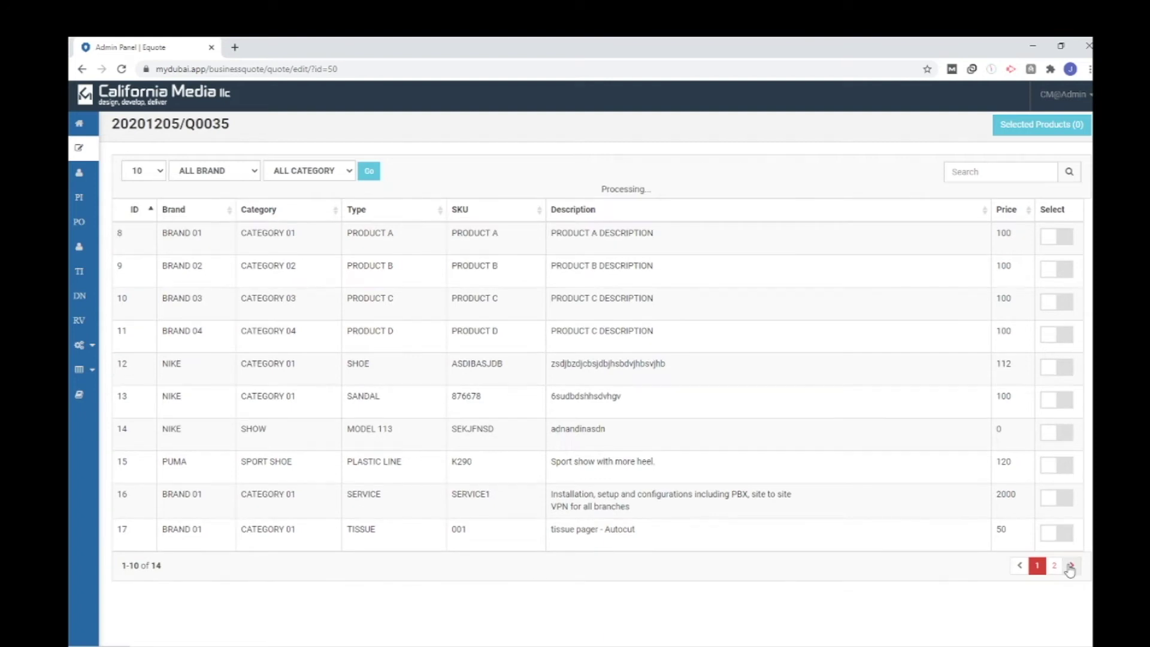
click(1019, 372)
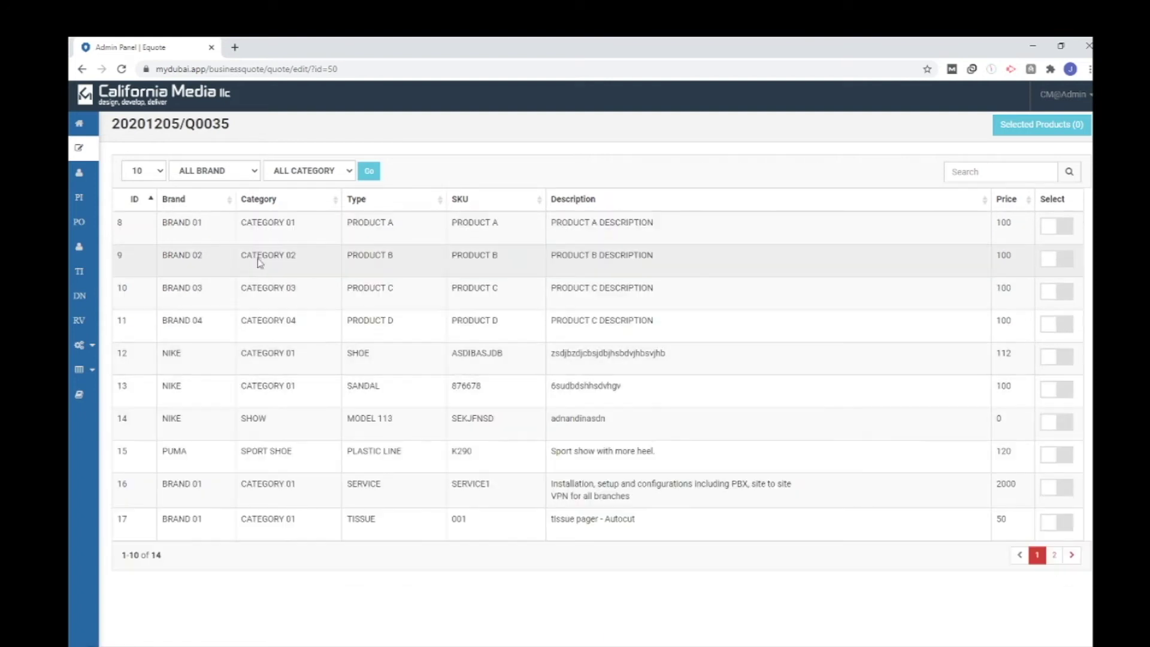
click(155, 175)
click(155, 212)
scroll(304, 436, down, 2)
scroll(304, 436, up, 2)
Filter products by the 600 GSM brand, select the business card, and review the selected products
click(248, 175)
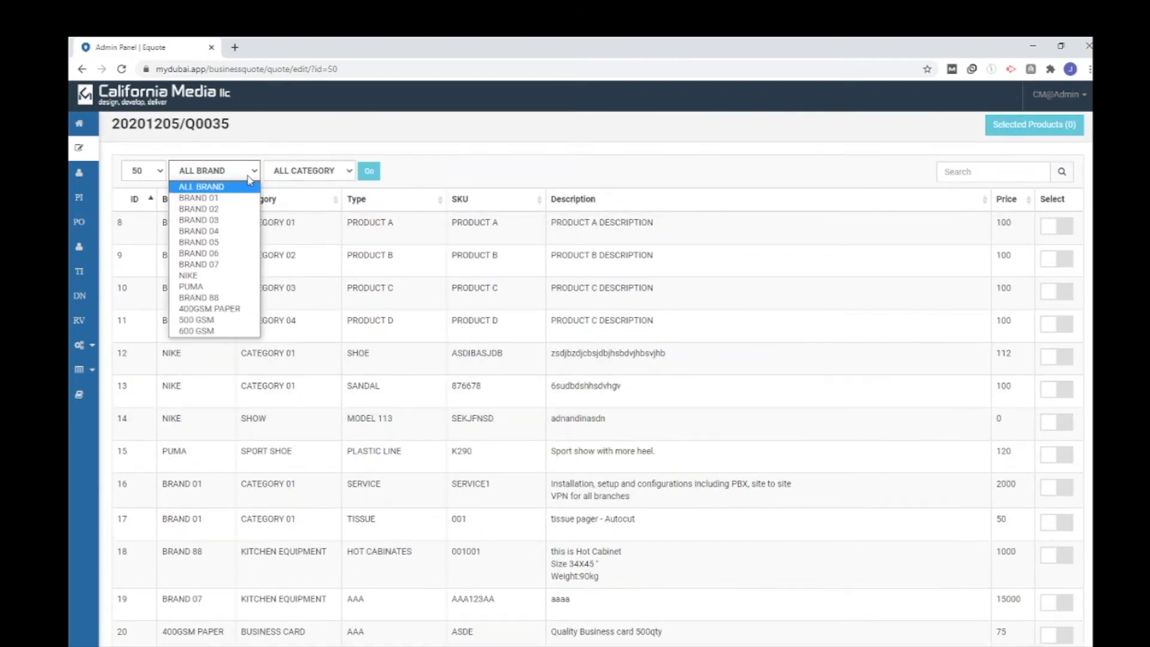
click(245, 332)
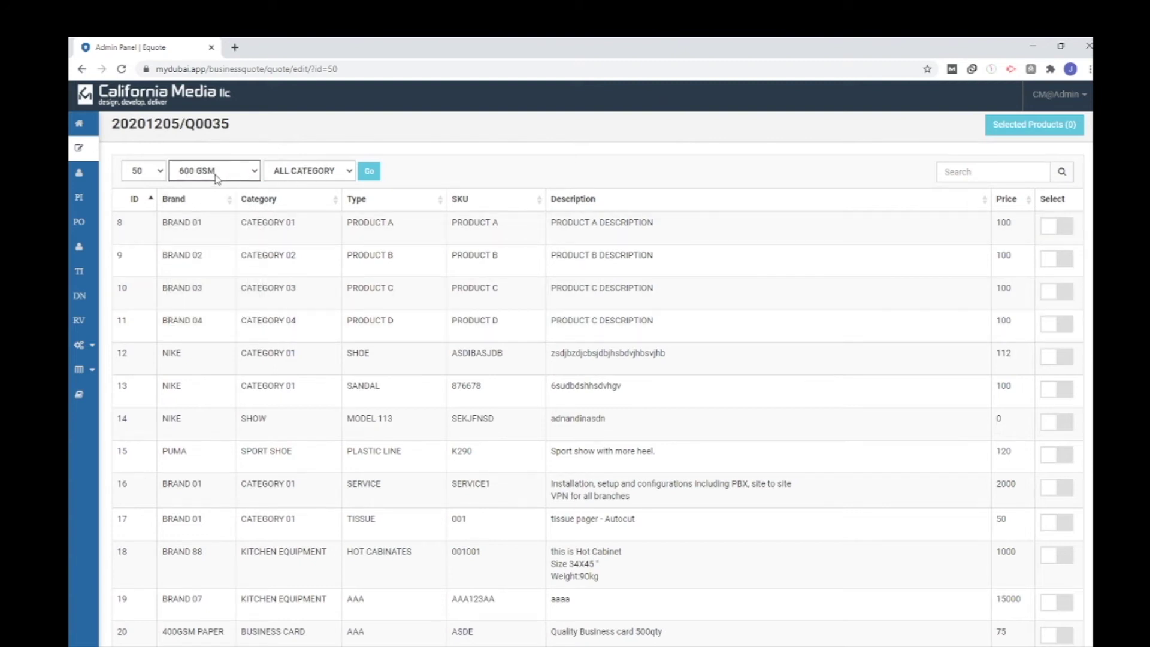
click(368, 173)
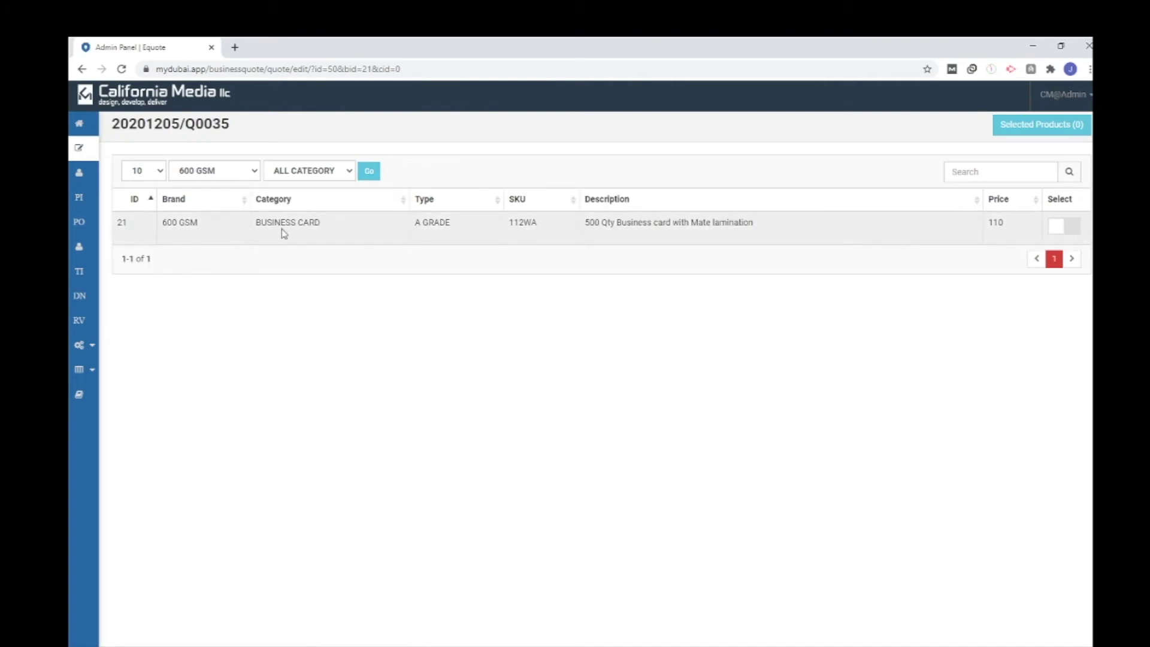
click(1071, 230)
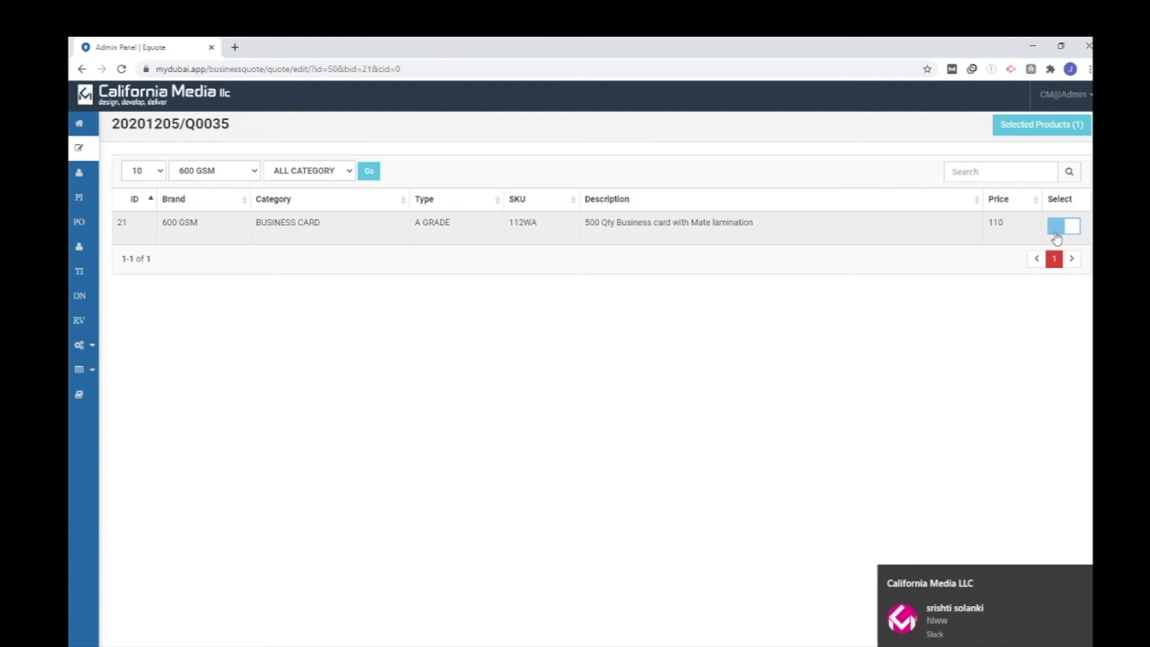
click(1080, 576)
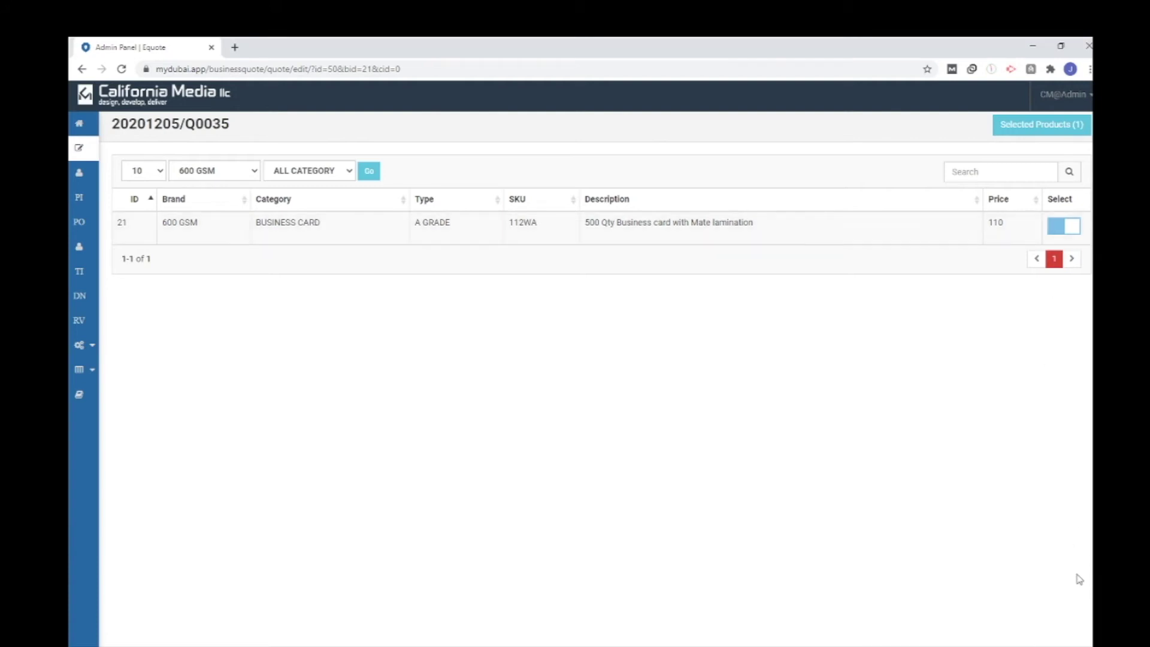
click(1026, 126)
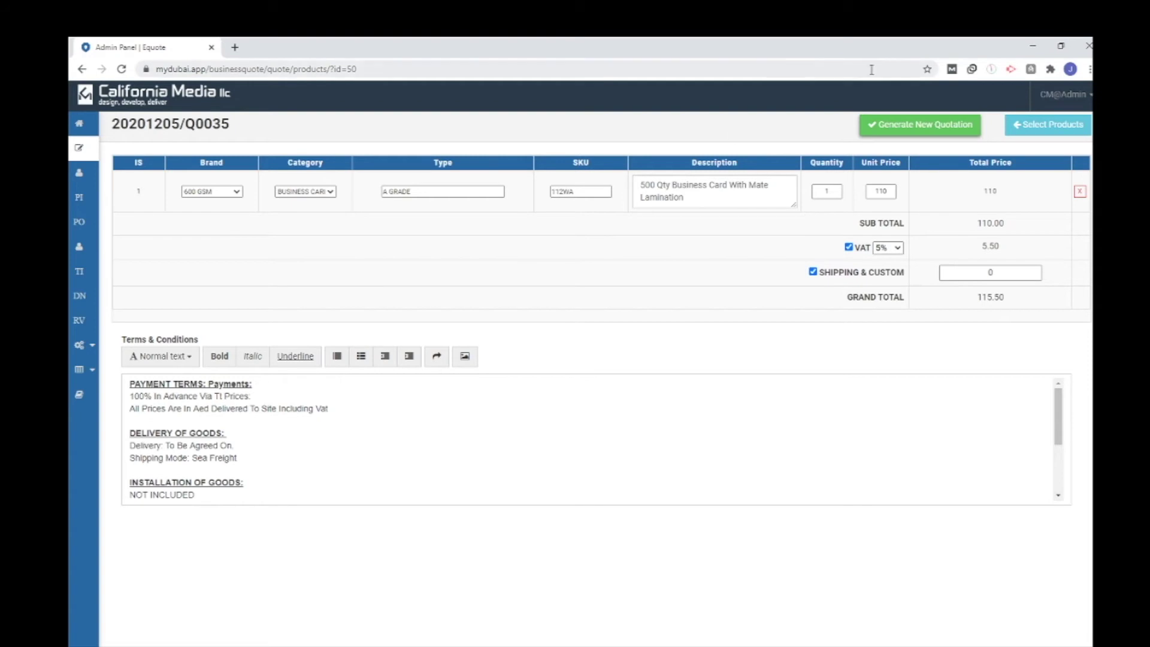
Generate quotation 20201205/Q0035, confirming with Yes
click(915, 127)
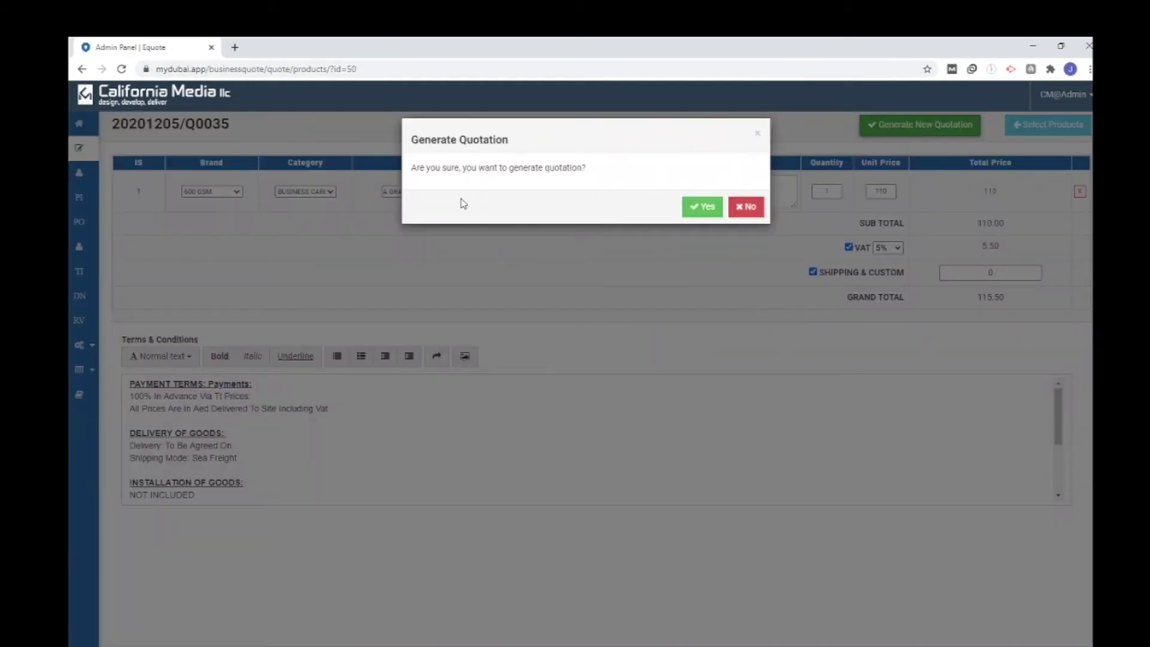
click(705, 207)
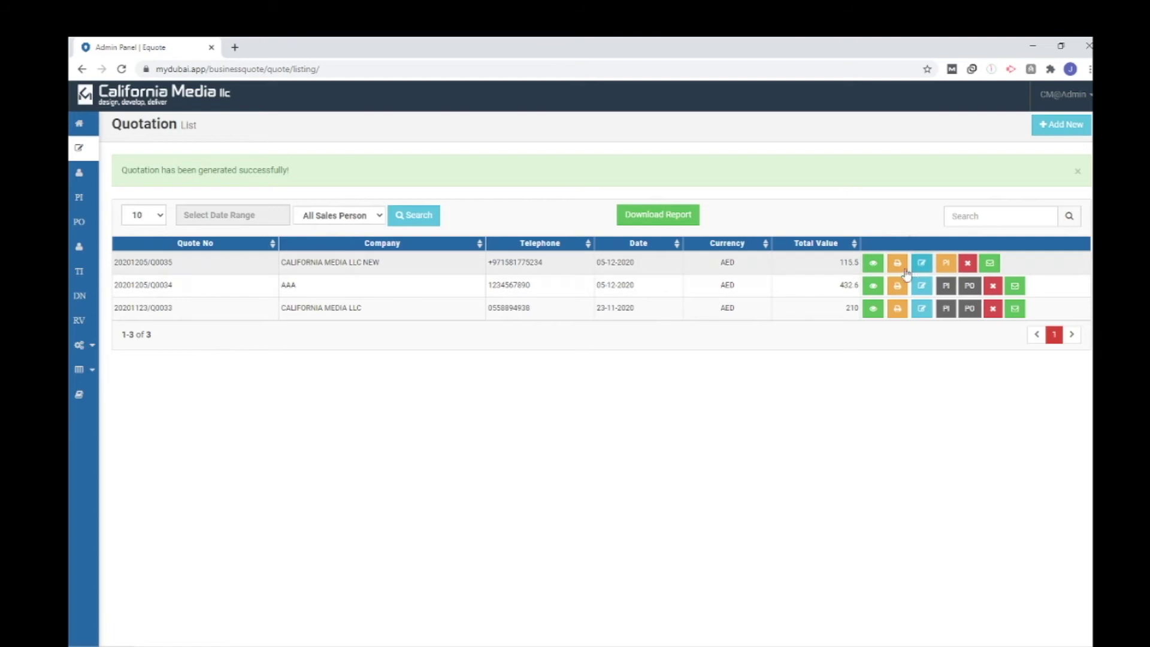
click(874, 263)
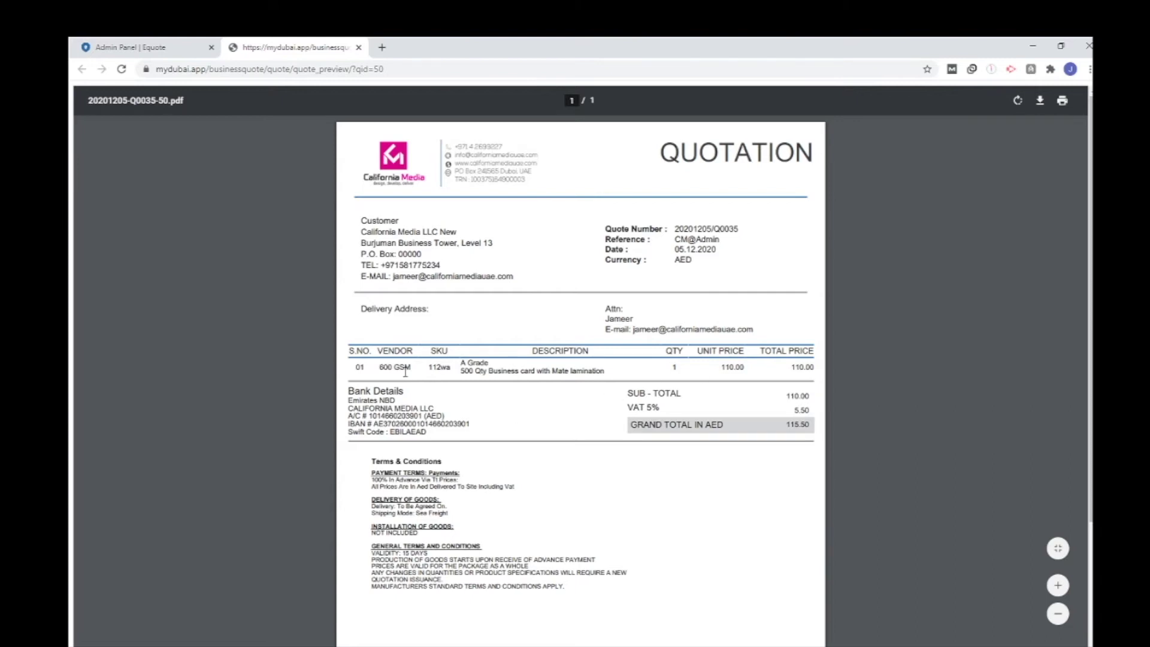
drag(380, 369, 815, 367)
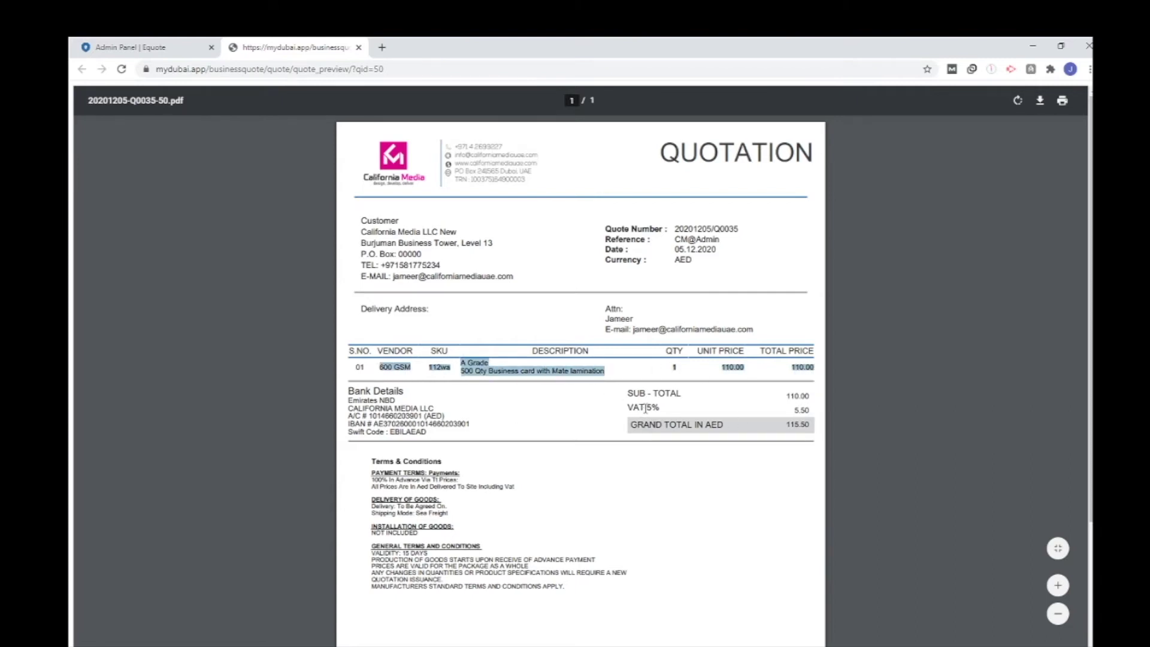
drag(640, 408, 684, 408)
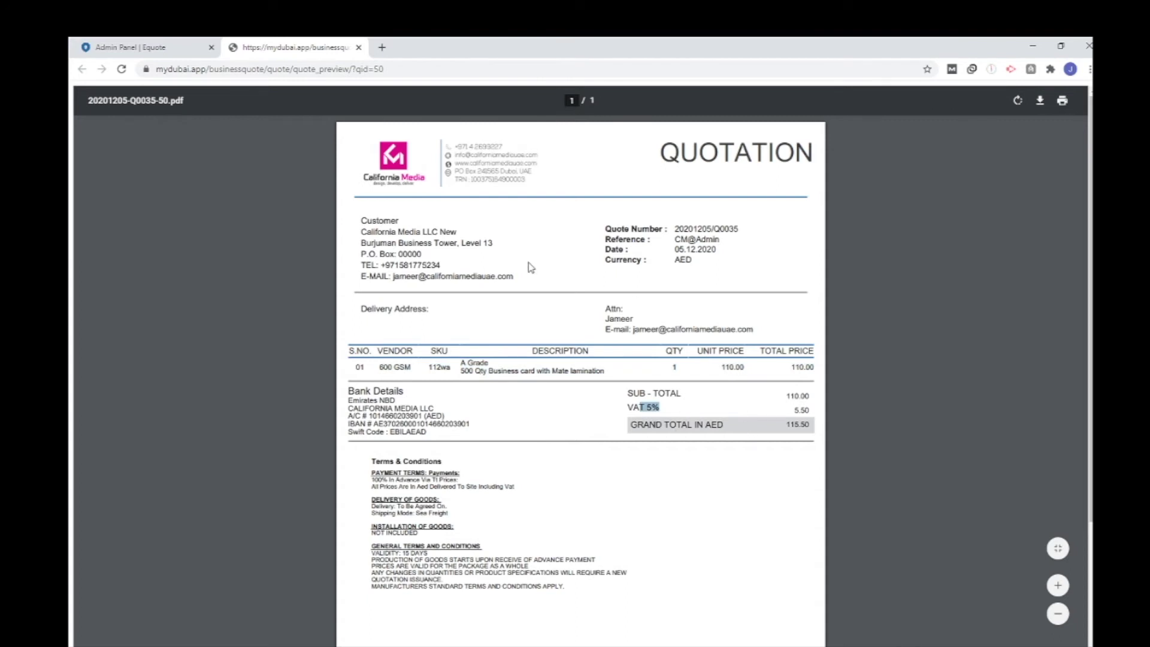
scroll(480, 470, down, 3)
scroll(238, 118, up, 2)
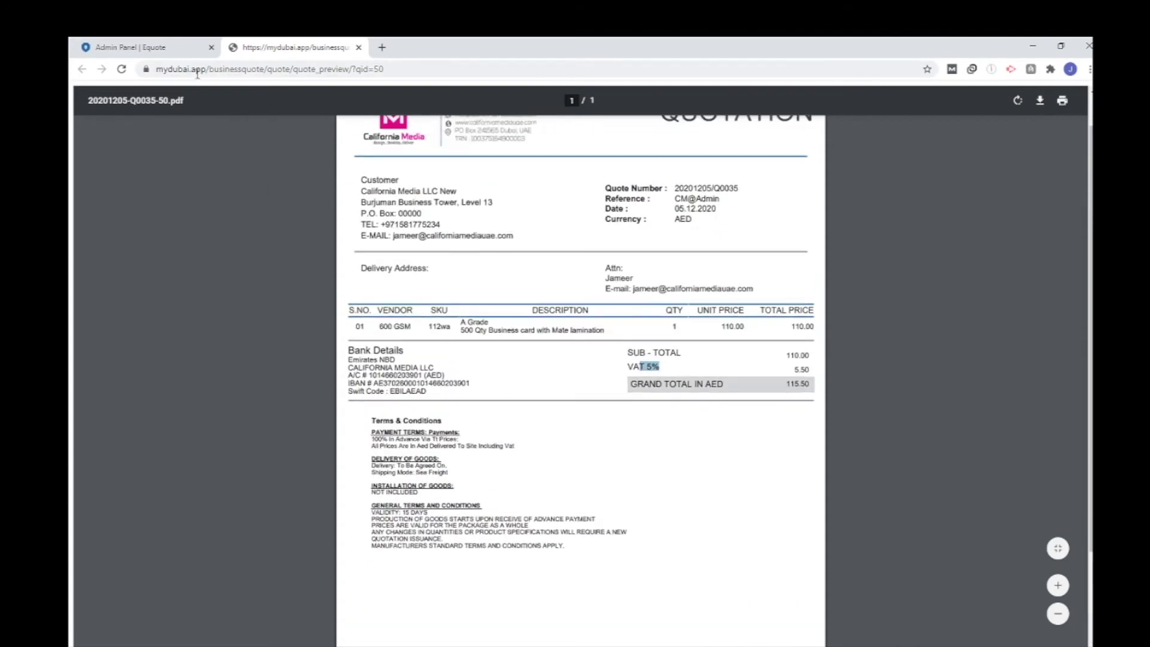
key(ctrl+w)
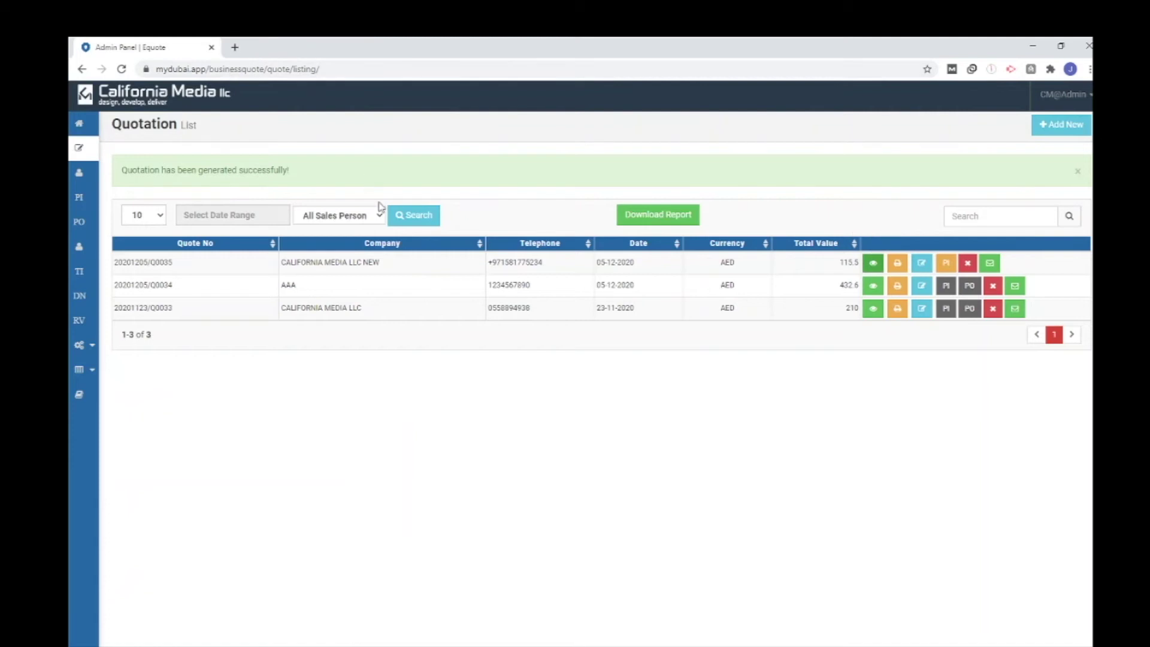
click(922, 263)
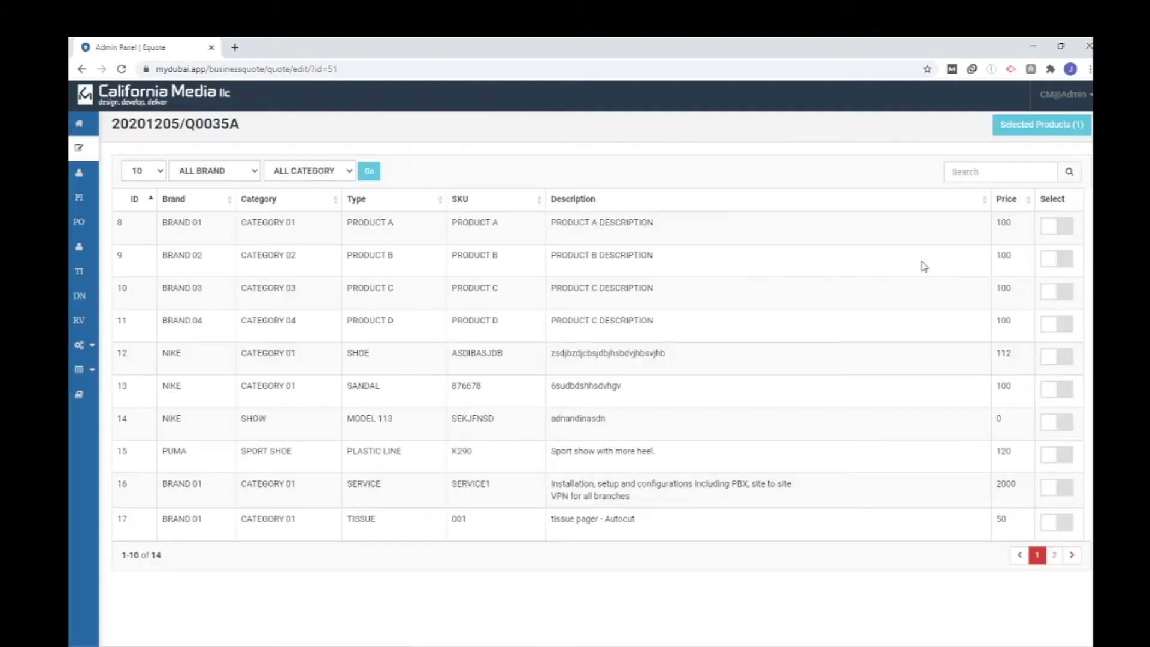
click(123, 148)
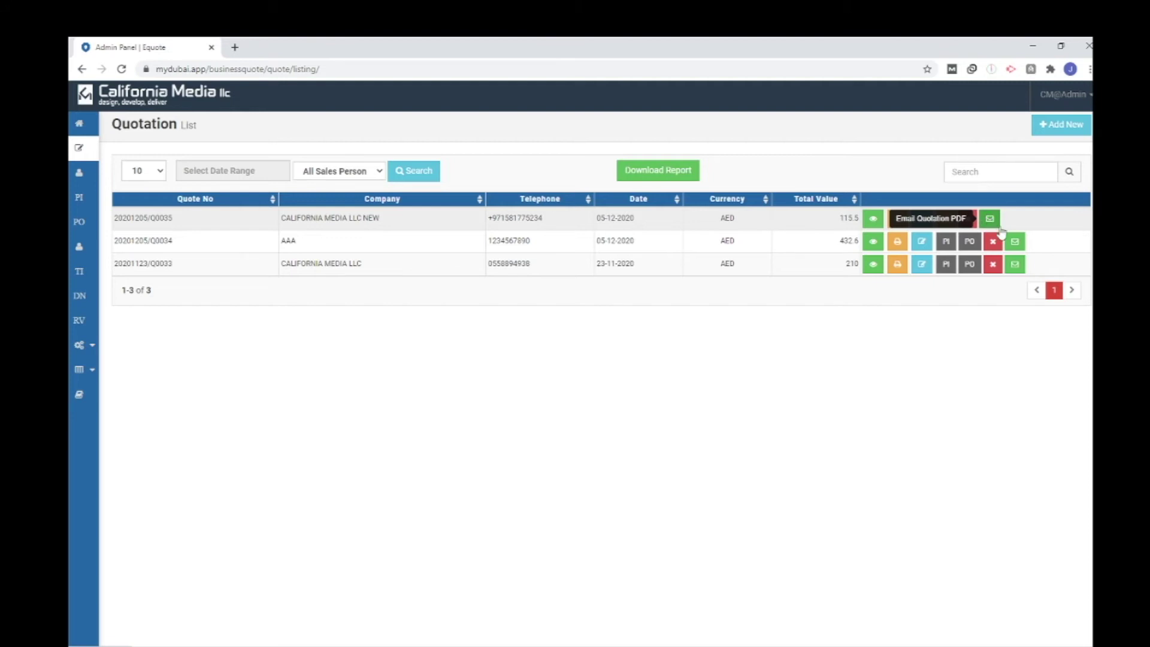
Email the quotation 20201205/Q0035 PDF to the customer and close the confirmation
click(993, 219)
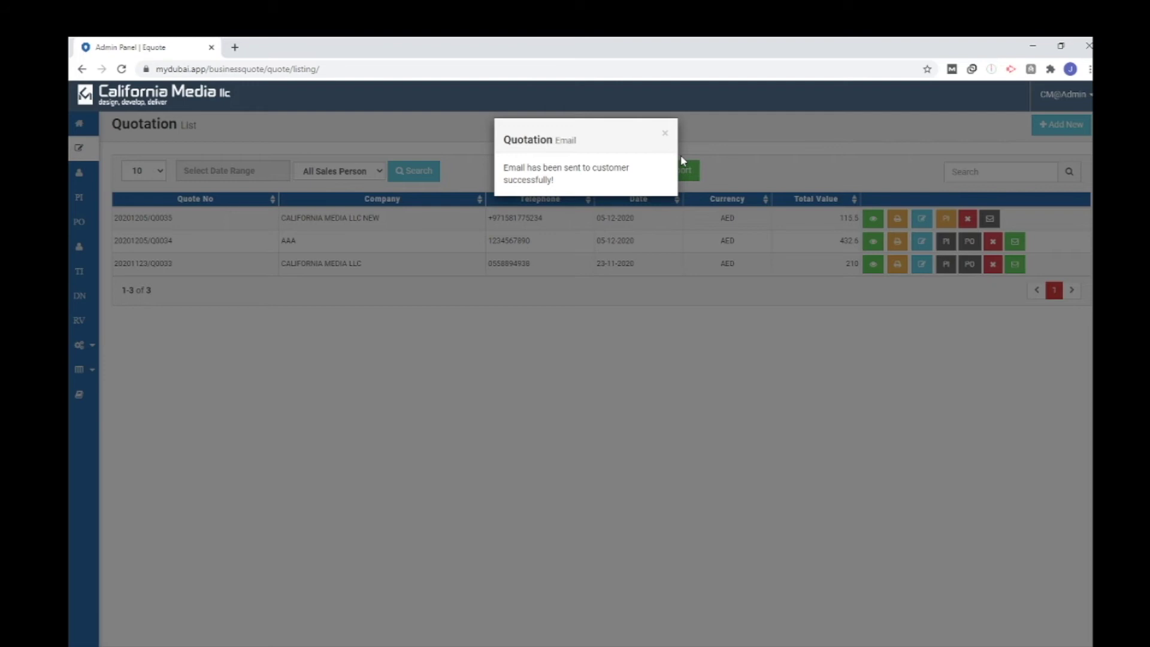
click(665, 132)
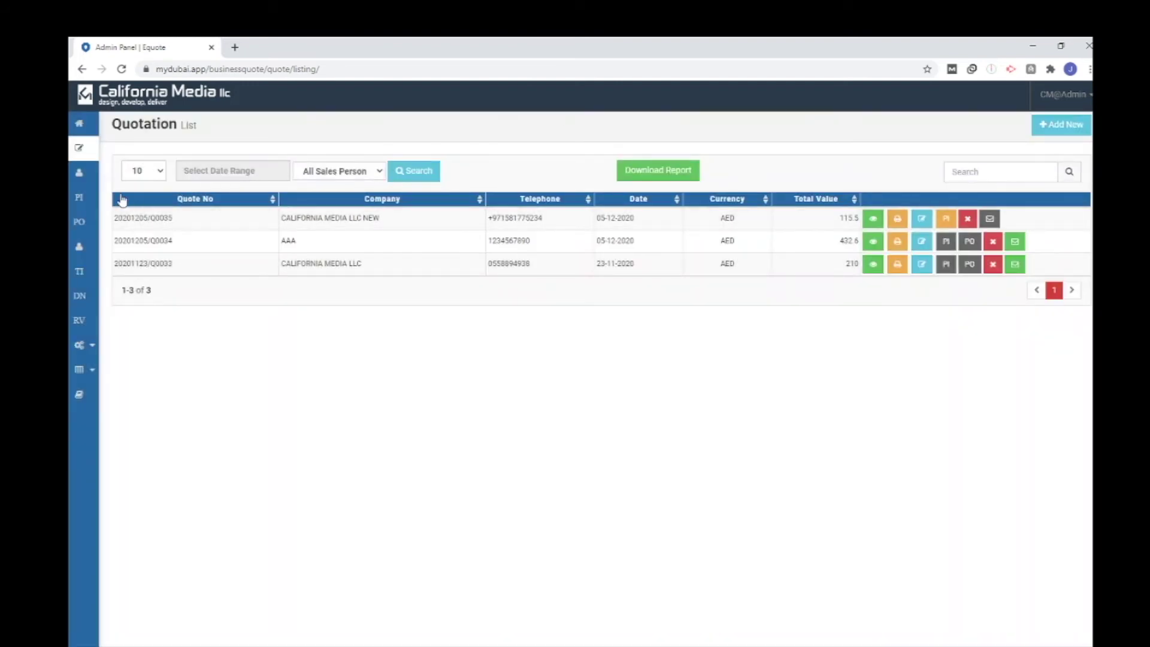
mouse_move(96, 201)
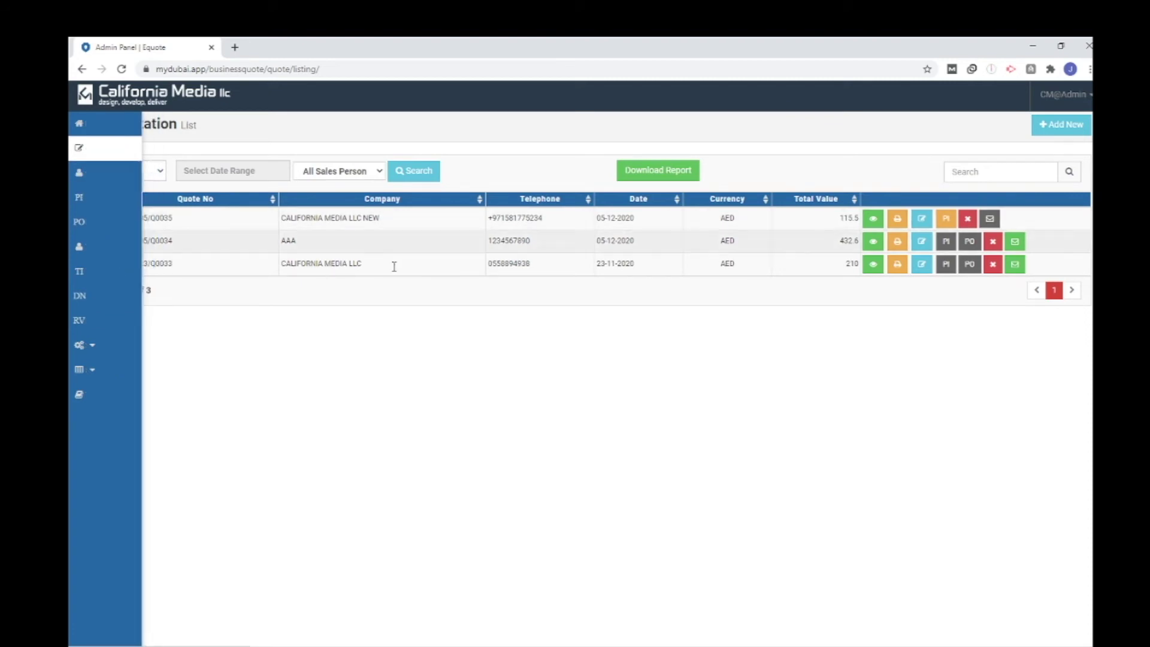
Create the proforma from the quotation and save a suggested customer PO with a TRN number
click(947, 219)
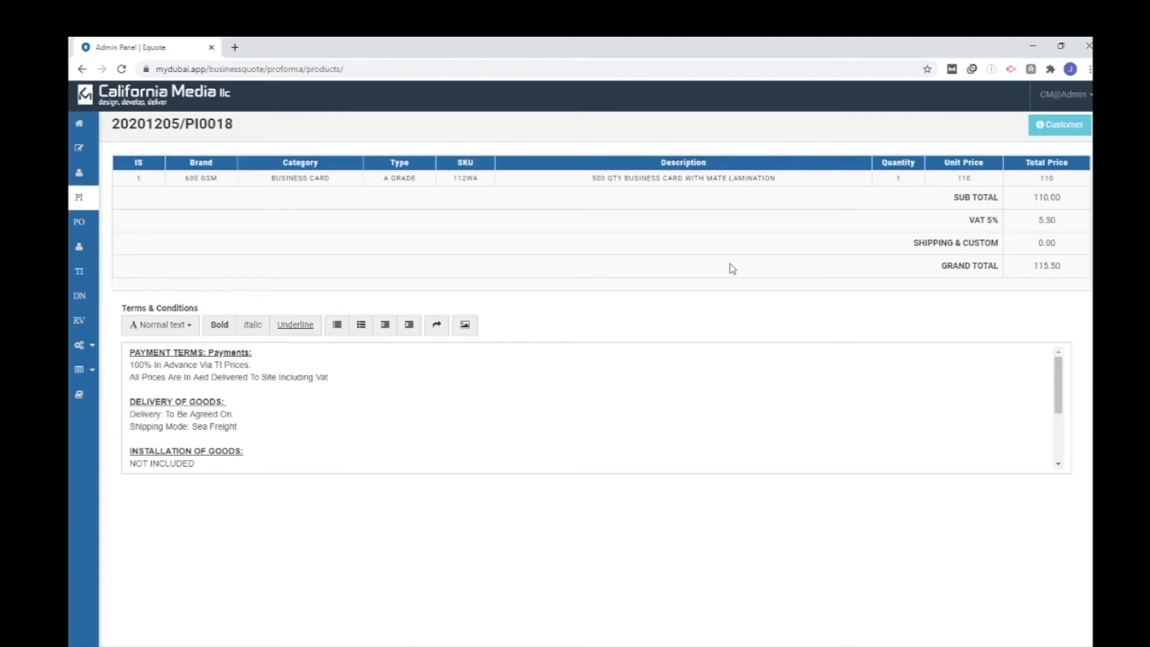
click(1054, 133)
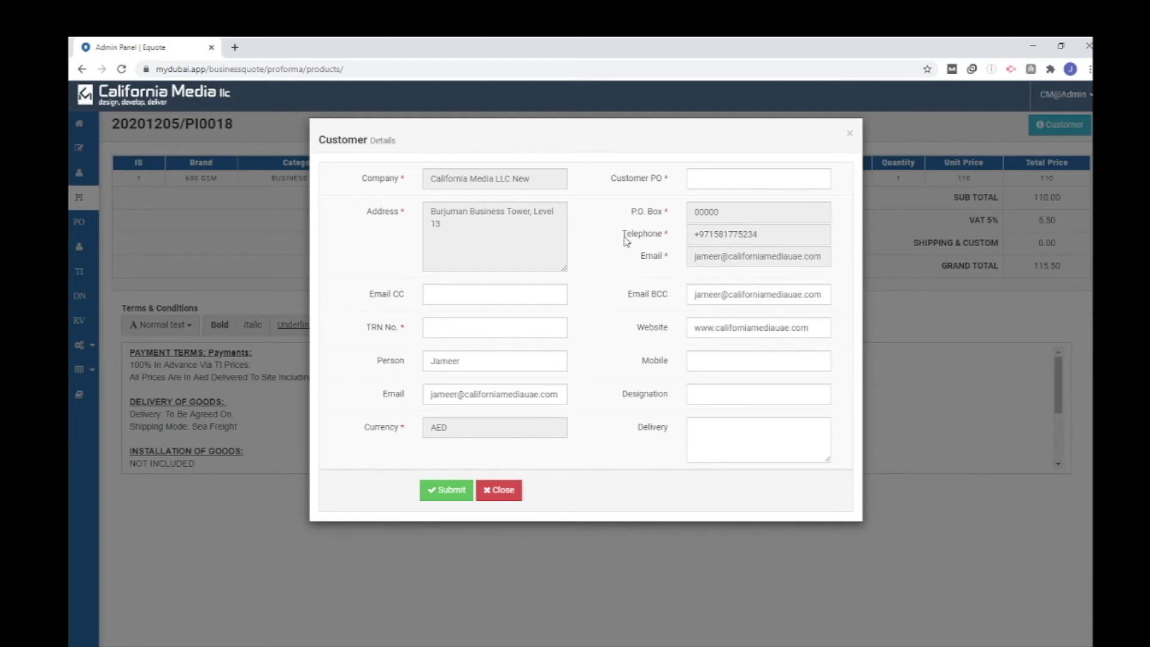
click(703, 173)
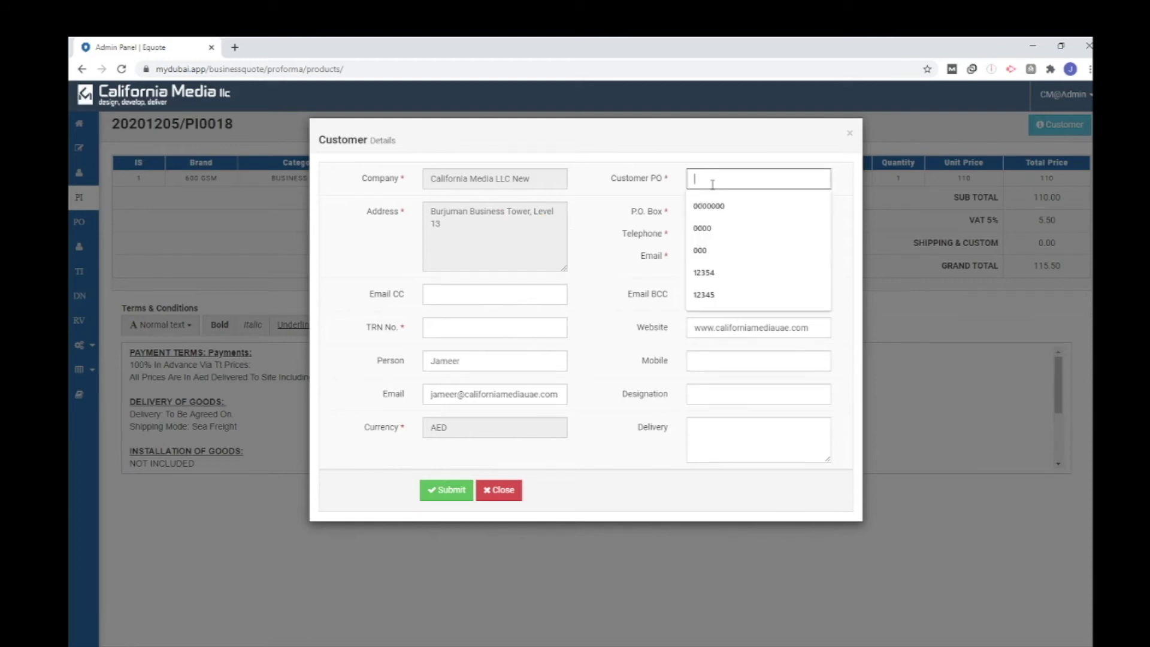
click(716, 205)
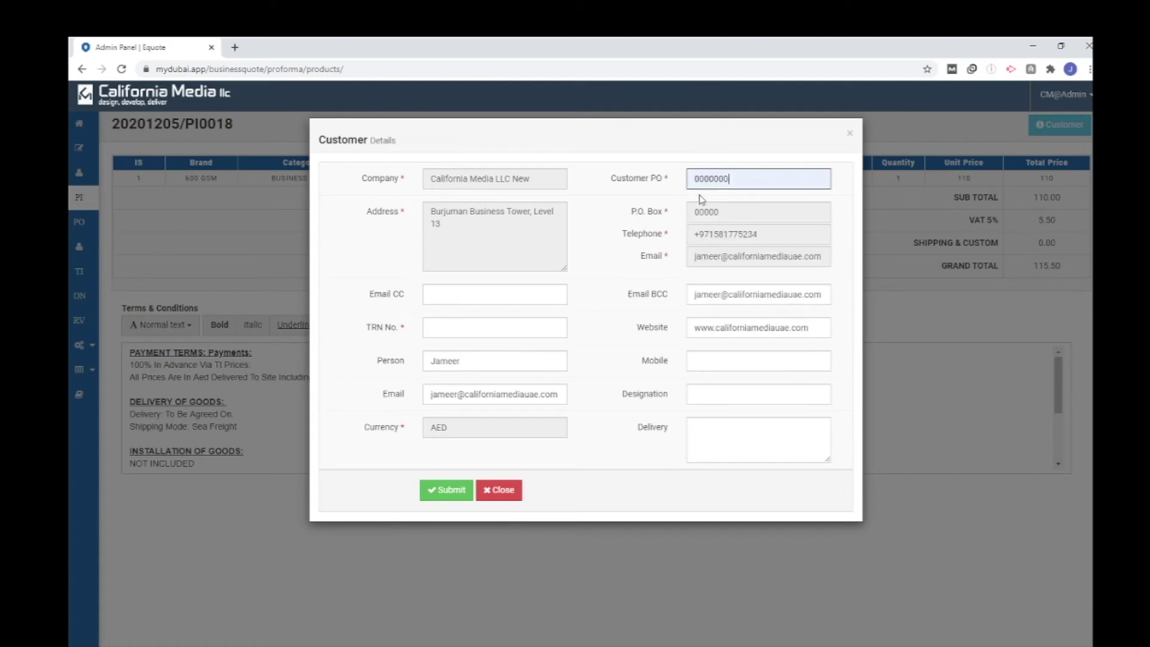
click(463, 498)
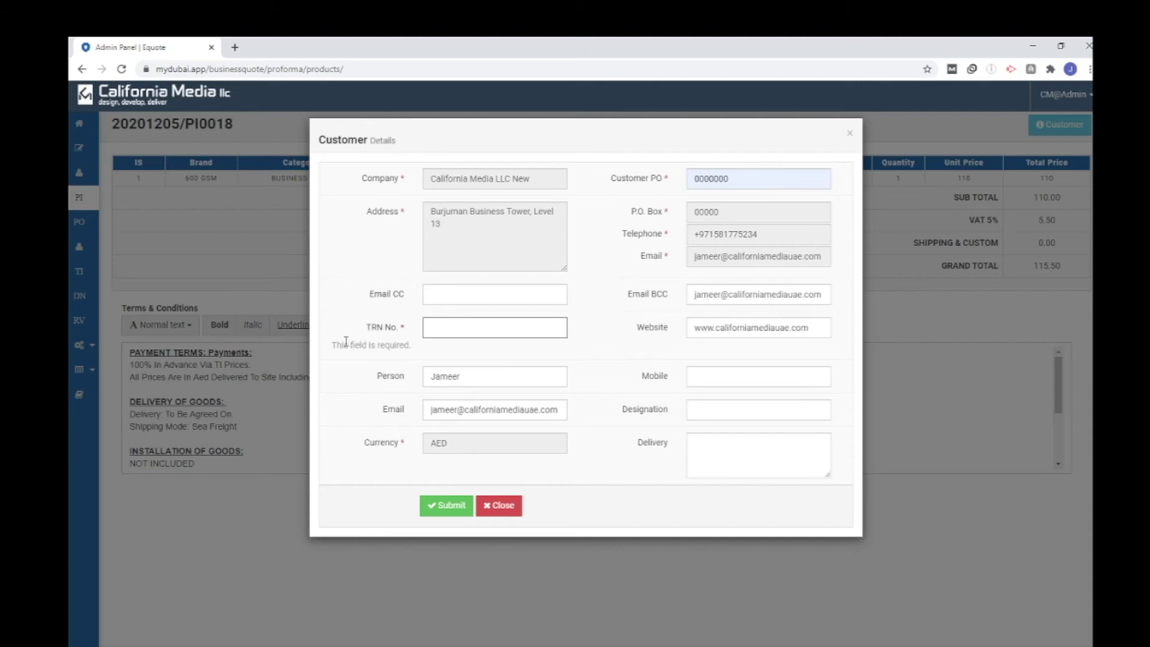
drag(365, 327, 405, 333)
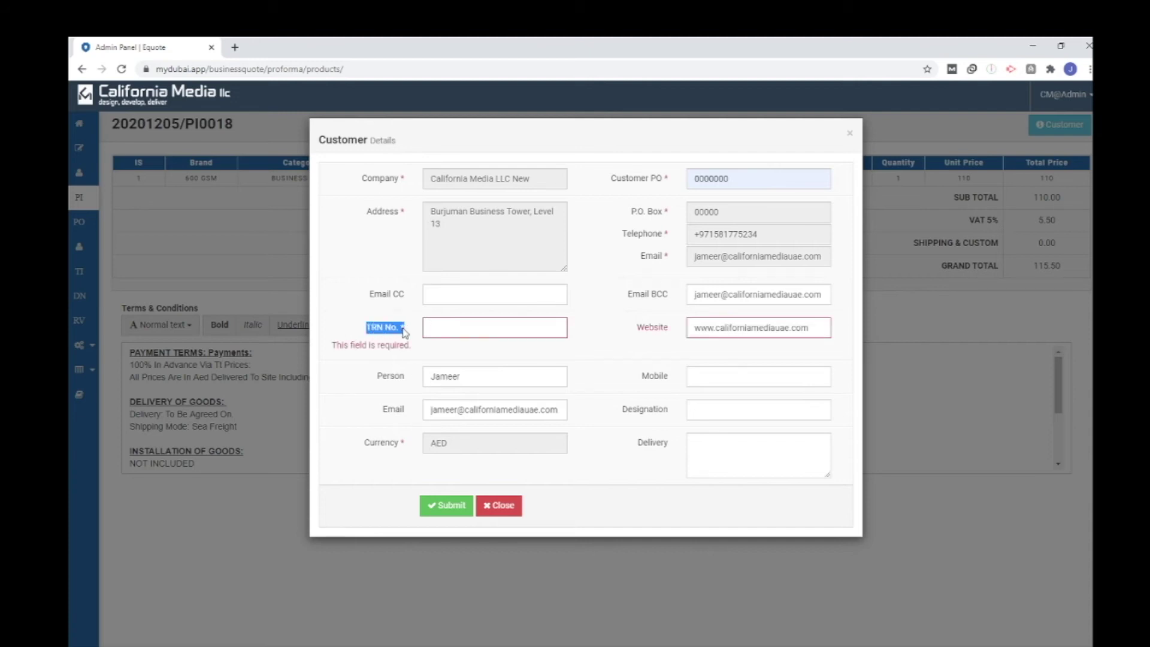
click(403, 336)
text(111111)
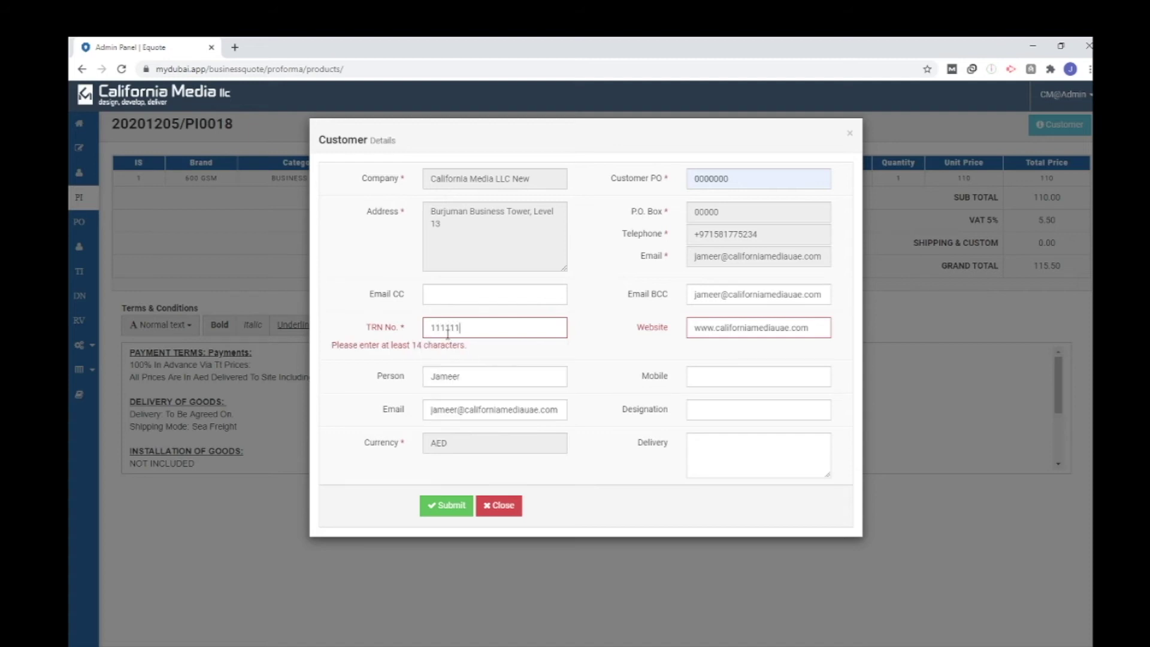
text(11111)
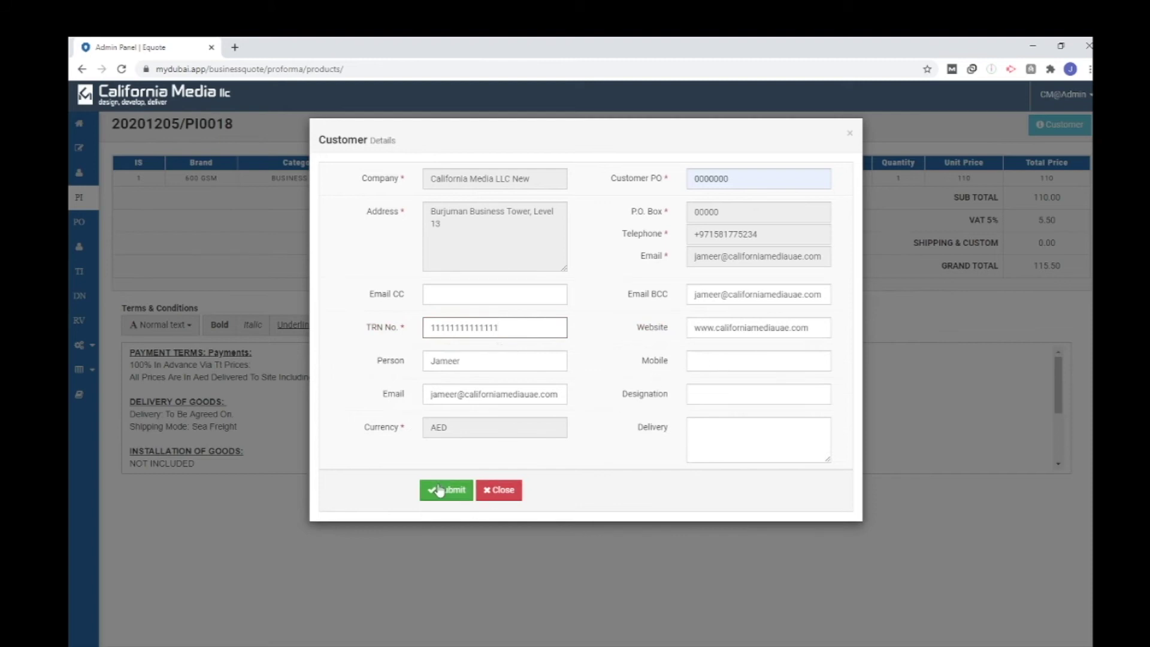
click(440, 491)
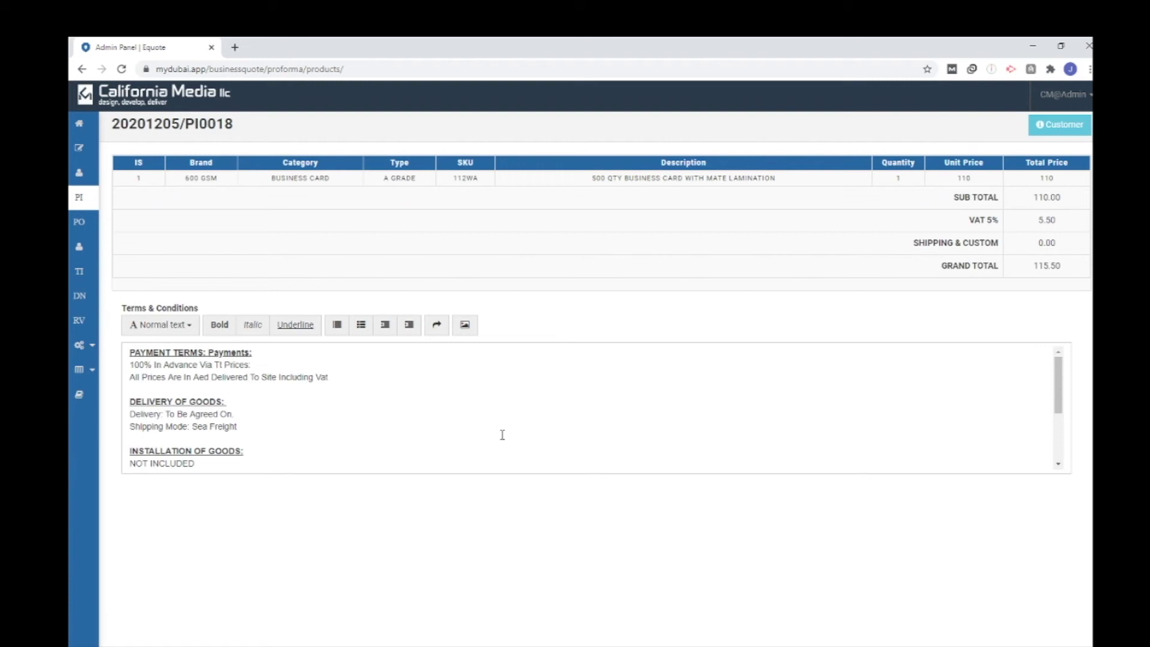
Correct the customer PO and the TRN to a valid 14-digit number, then save again
click(1064, 124)
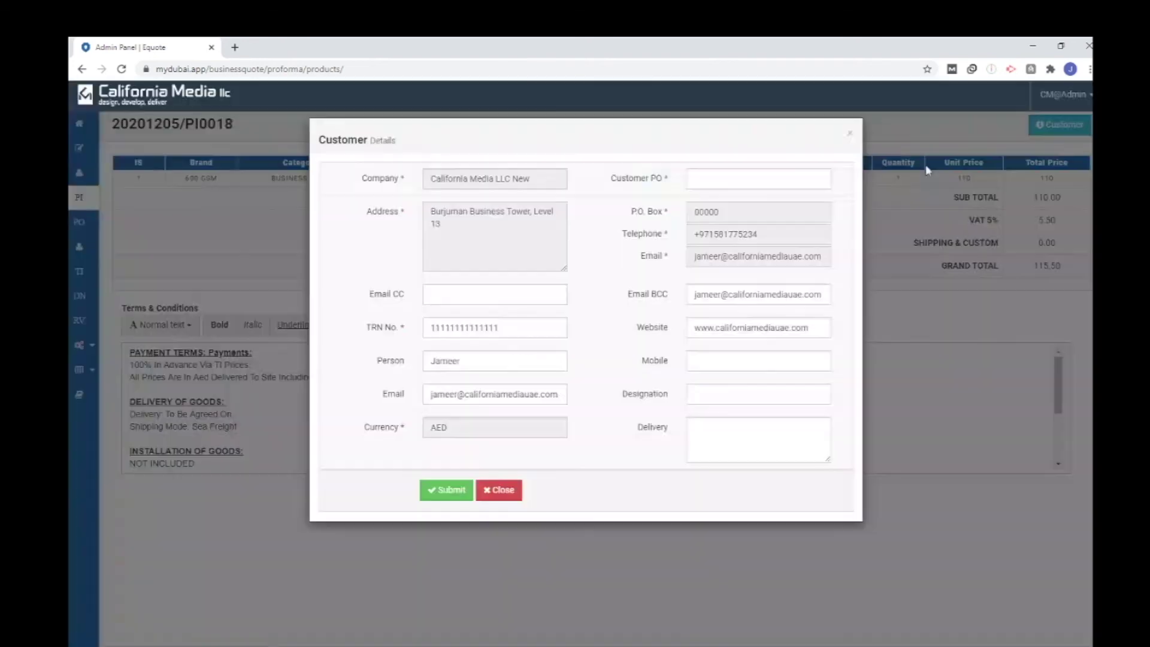
drag(511, 328, 376, 326)
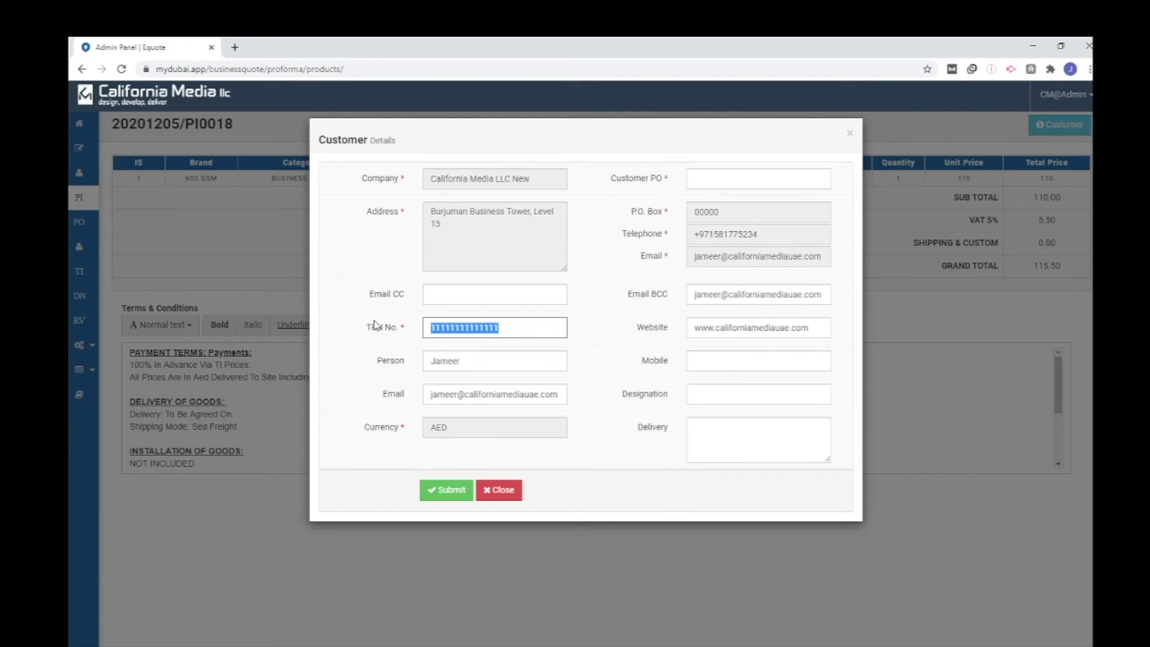
text(12)
click(734, 178)
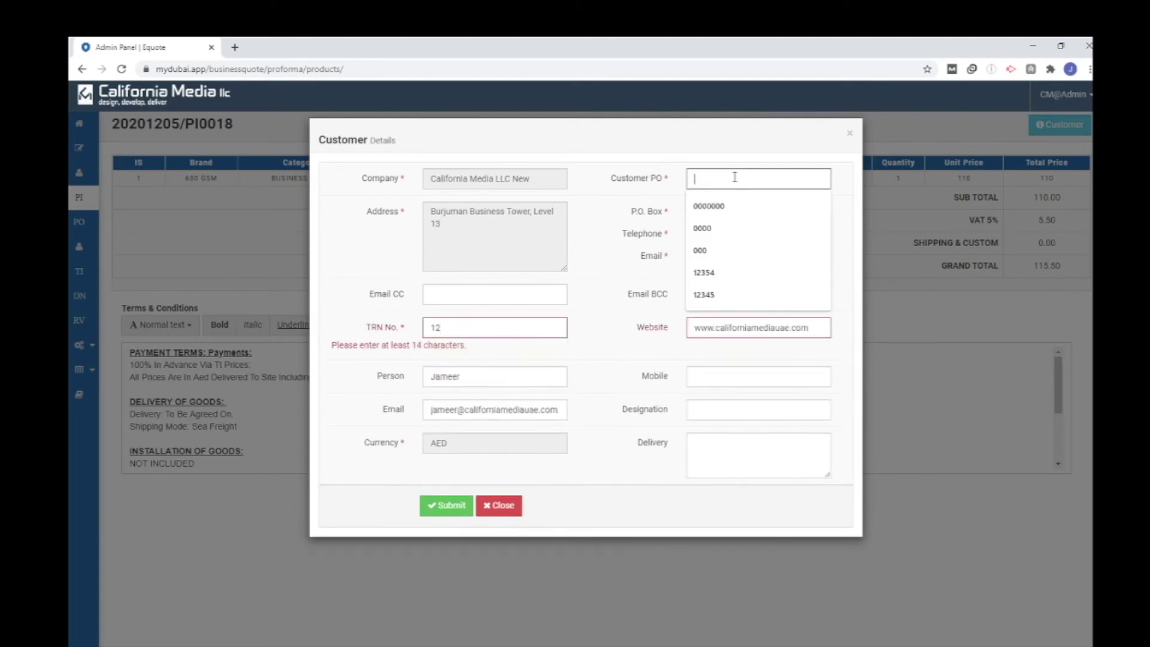
text(123456)
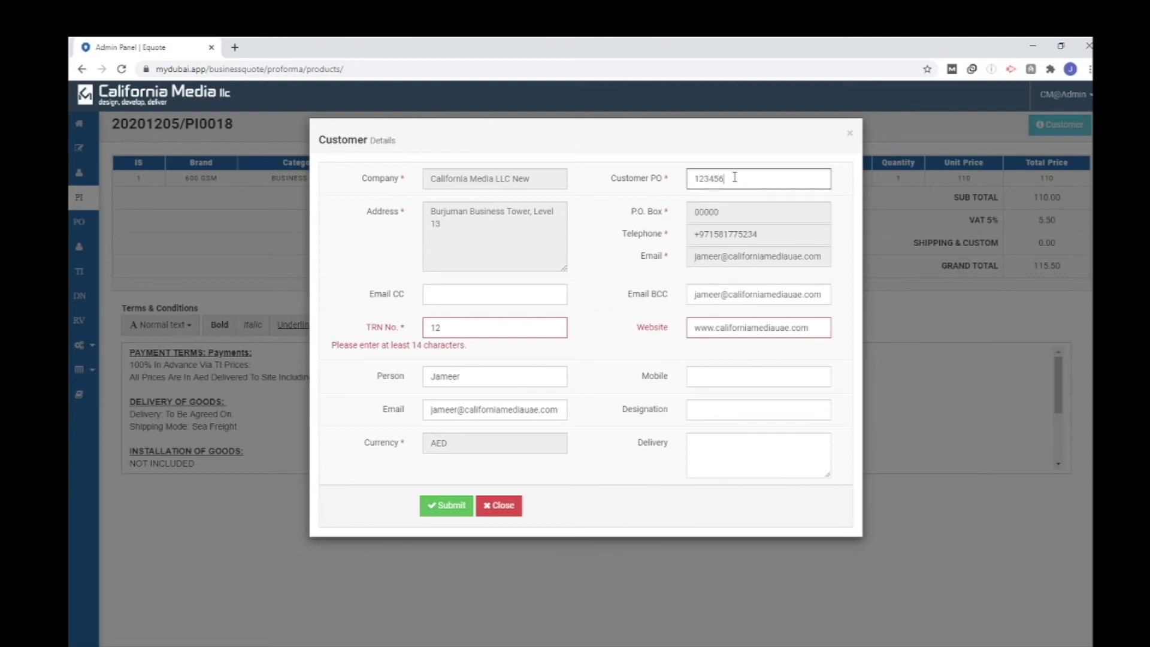
click(473, 324)
drag(473, 324, 421, 333)
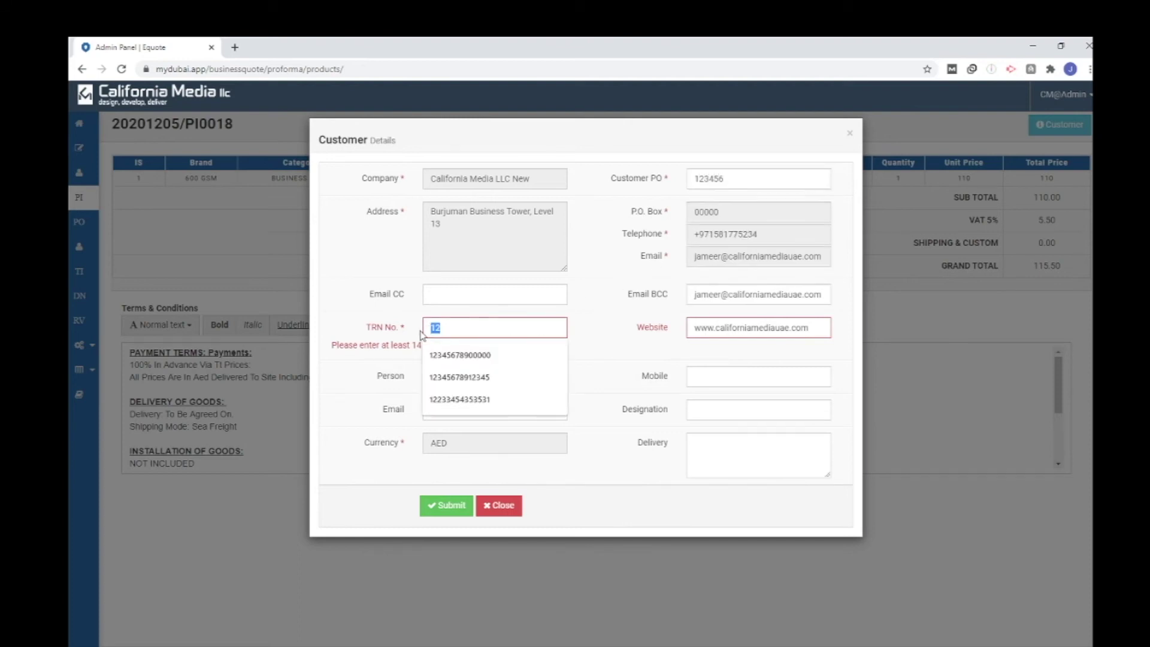
text(3456)
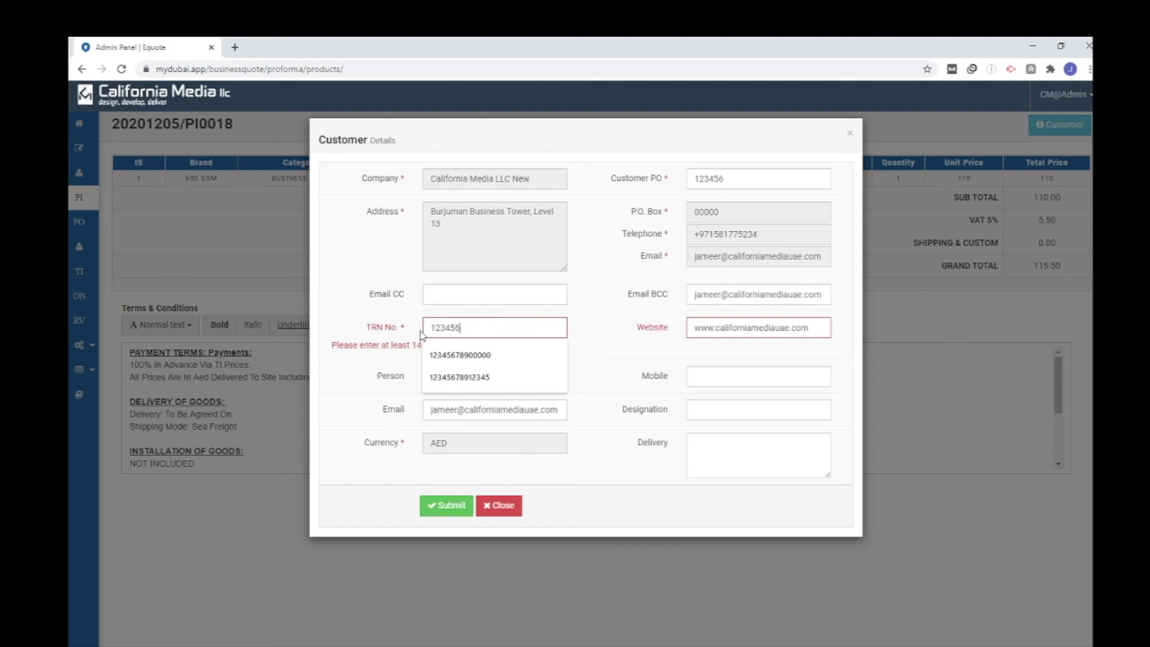
text(78900000)
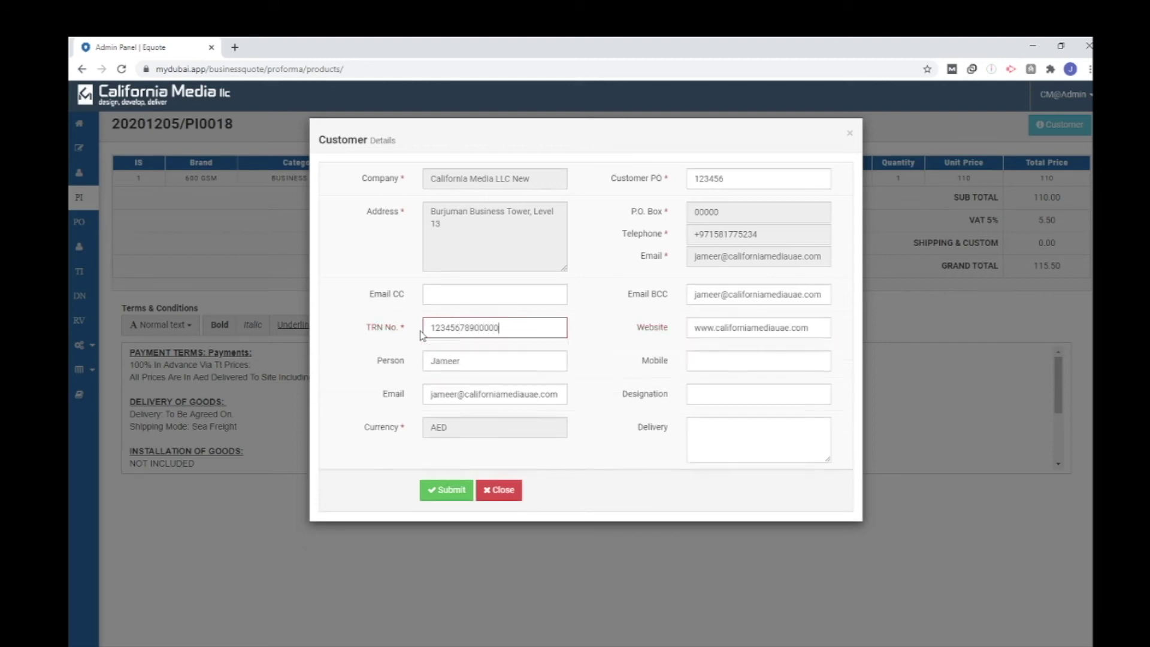
click(457, 490)
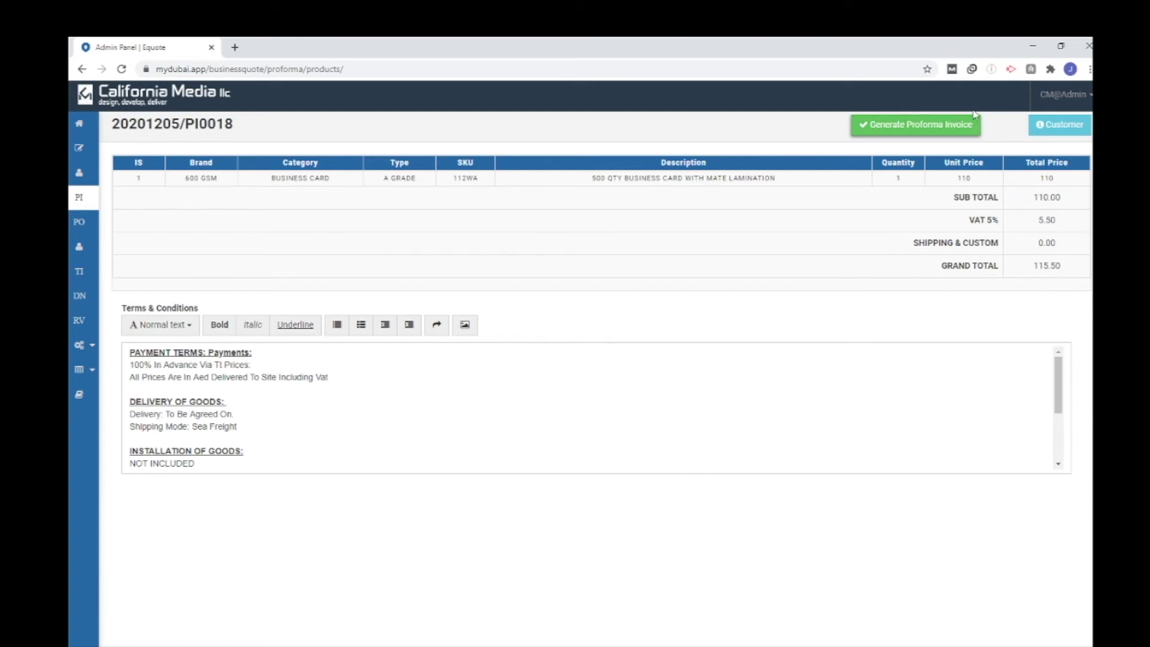
Generate proforma invoice 20201205/PI0018, confirming with Yes
click(939, 127)
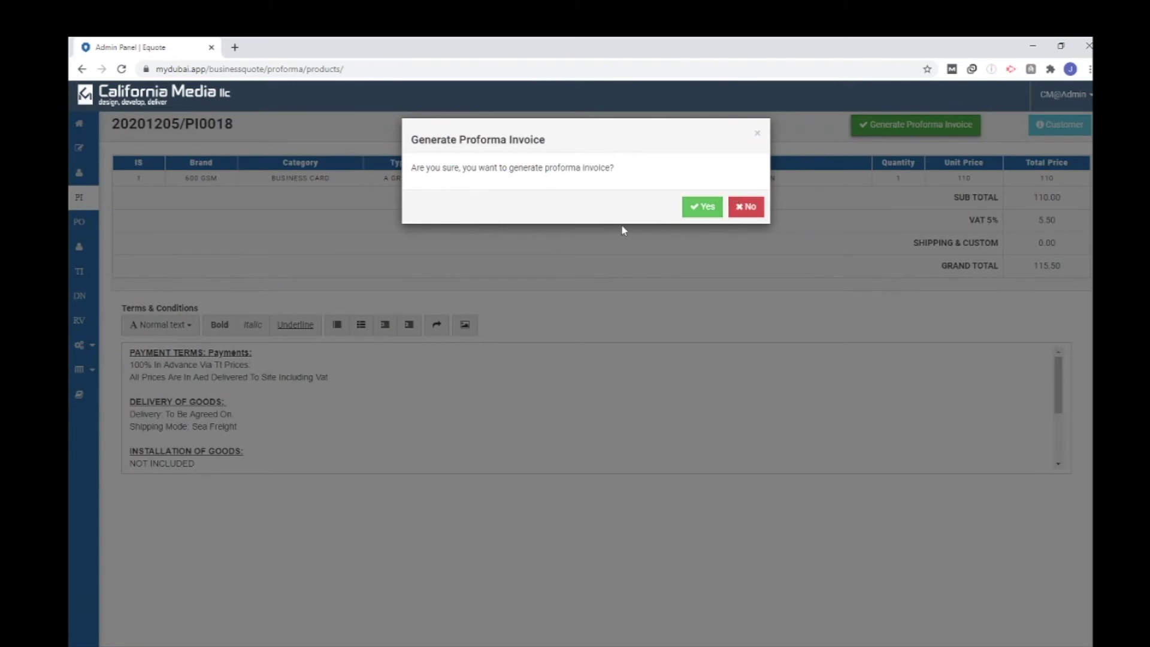
click(699, 210)
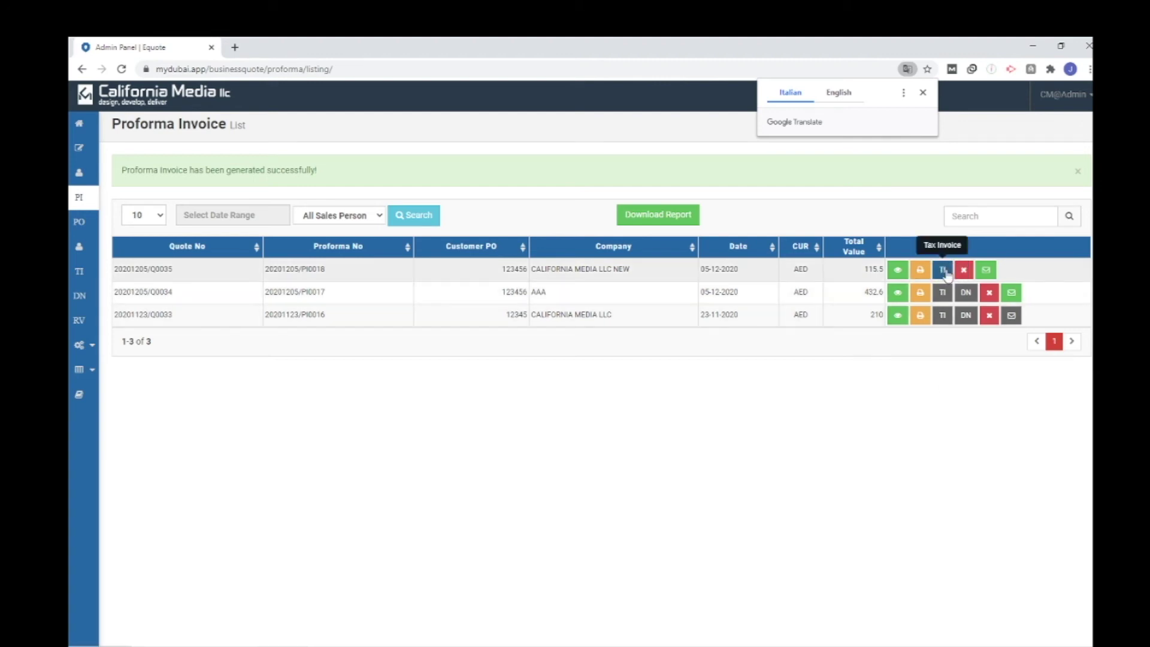
Create tax invoice 20201205/TI0013 from the proforma, save the suggested customer PO, and generate it
click(946, 275)
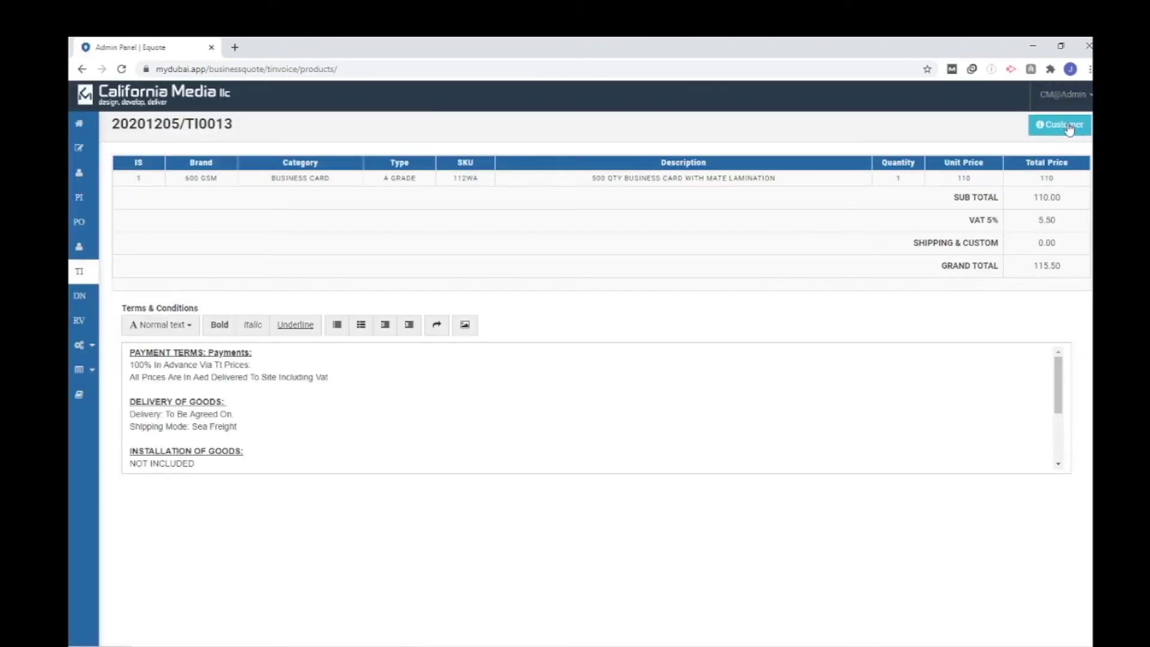
click(1070, 128)
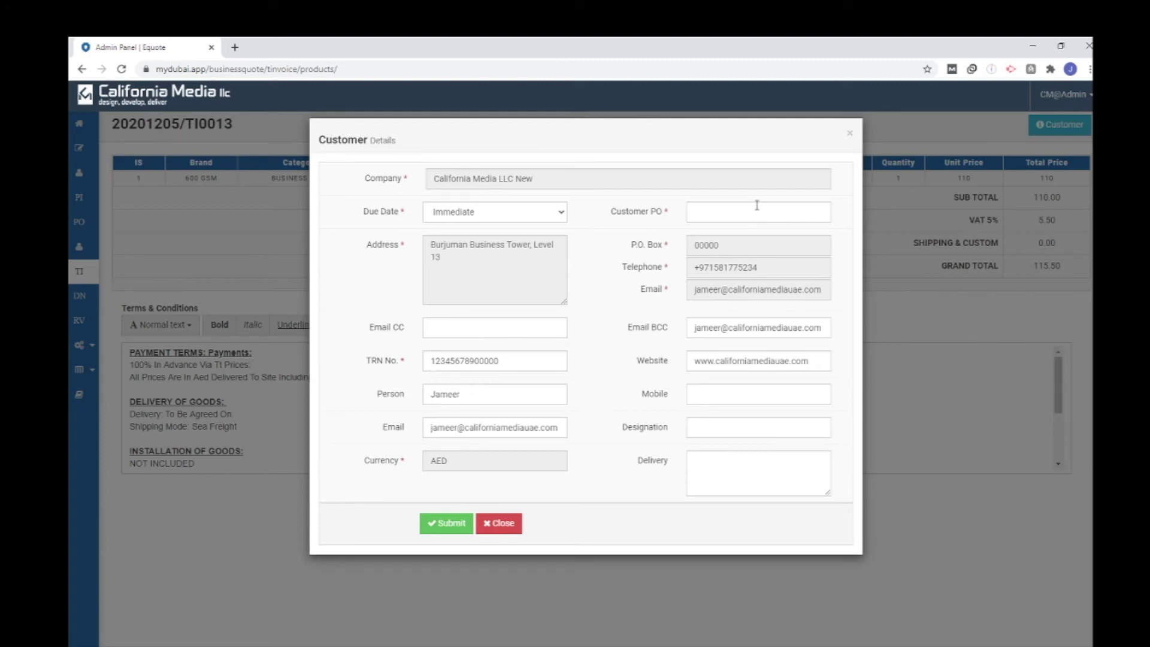
click(756, 206)
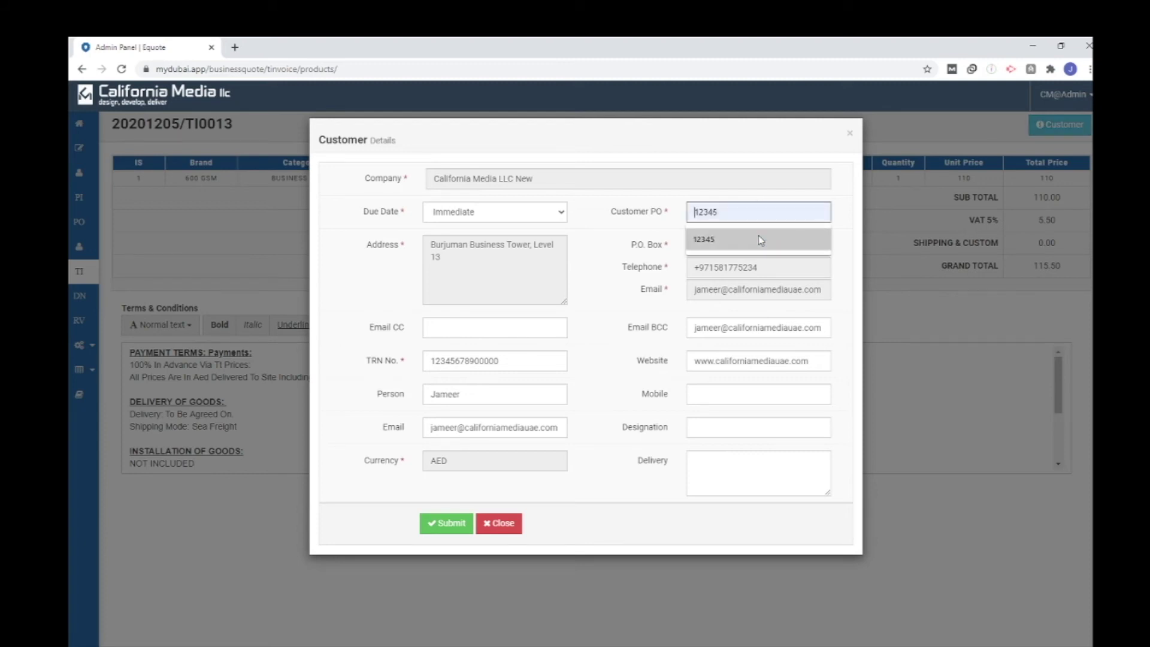
click(758, 236)
click(455, 524)
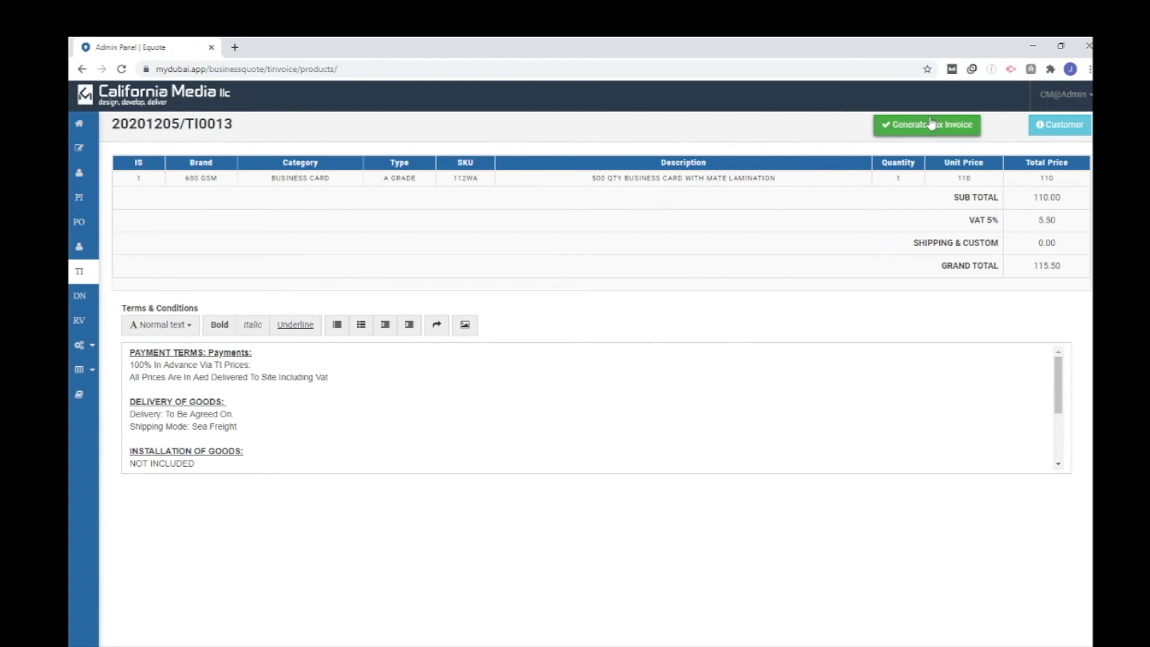
click(912, 124)
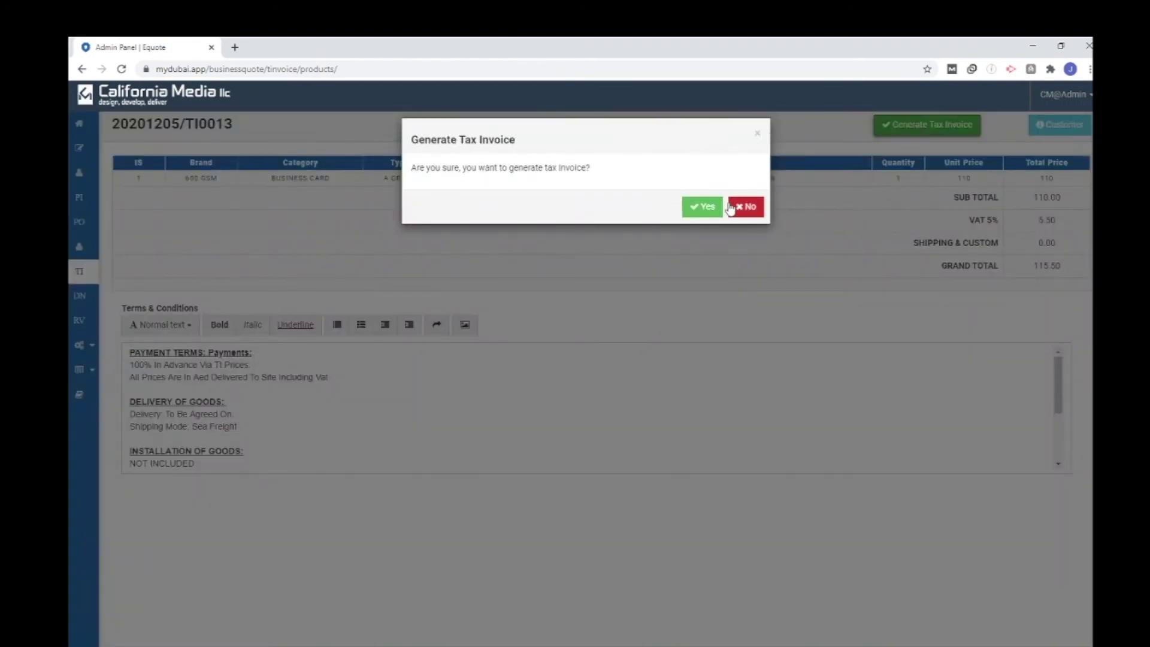
click(704, 208)
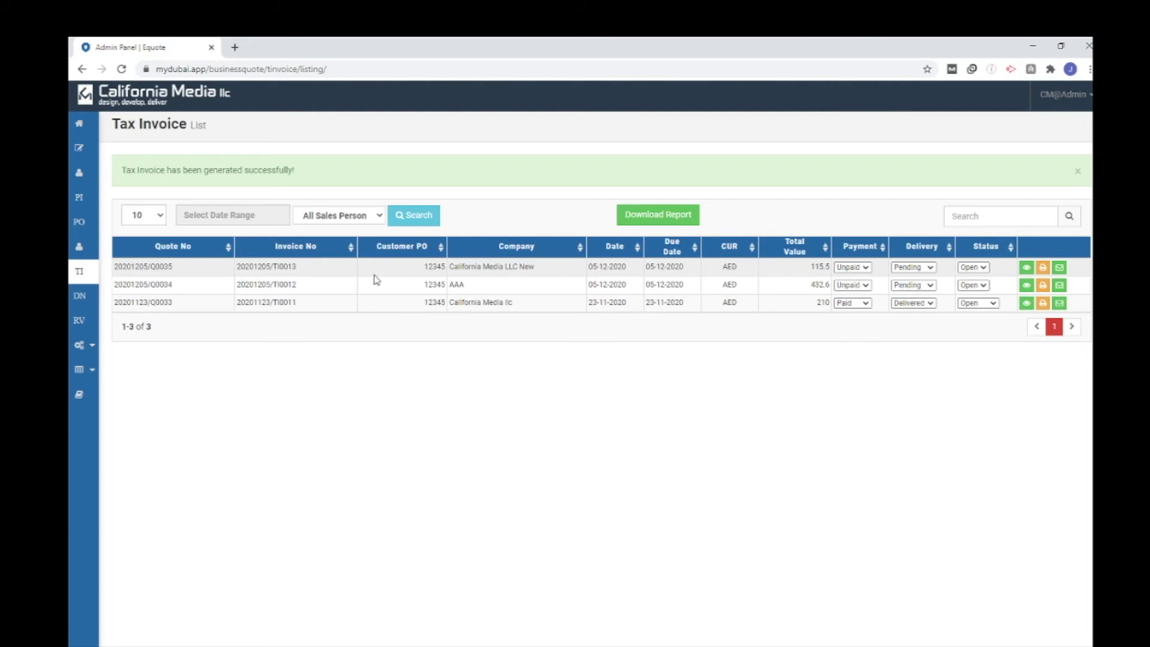
Mark tax invoice 20201205/TI0013 as Paid, leaving delivery Pending and status Open
drag(128, 269, 797, 274)
click(797, 274)
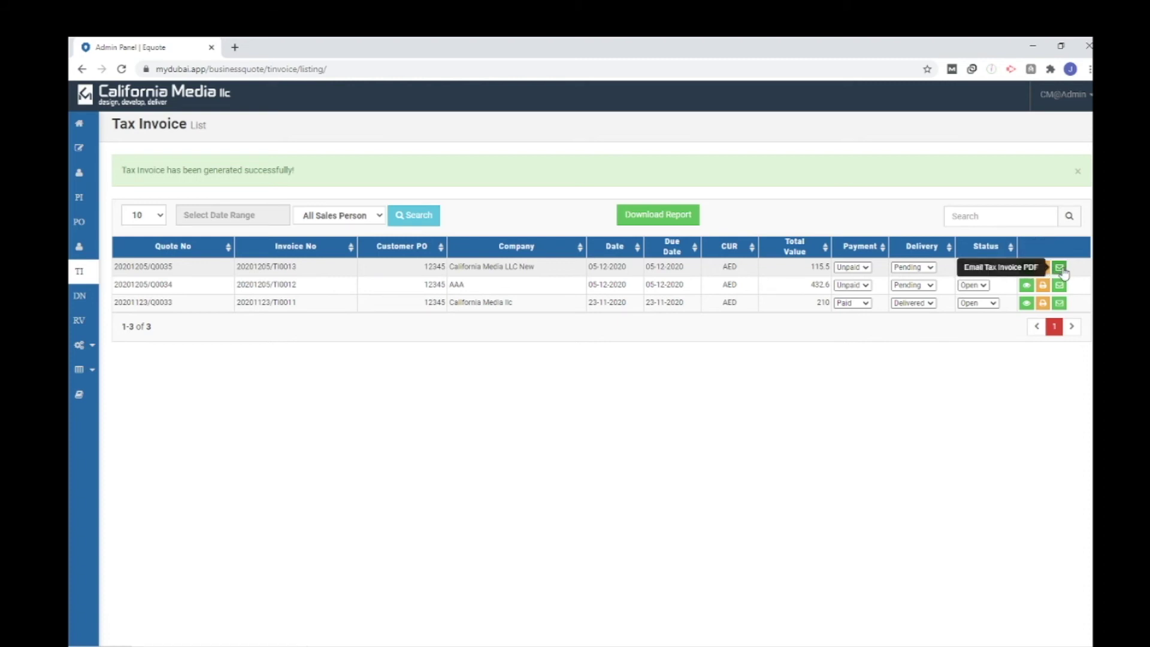
click(841, 275)
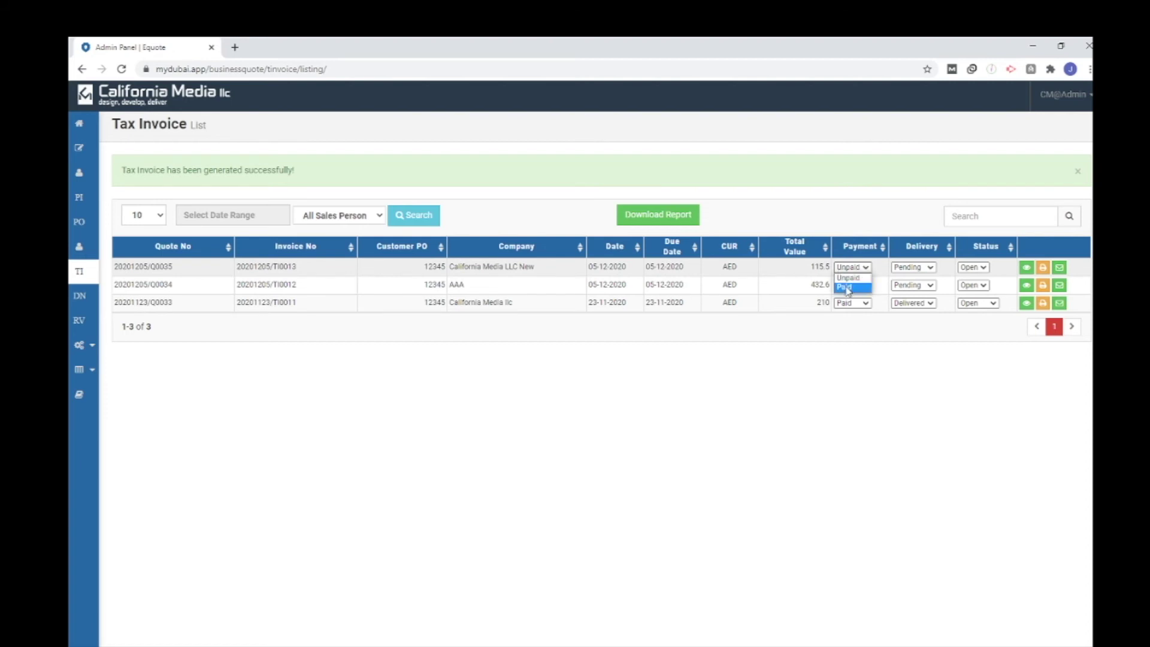
click(846, 288)
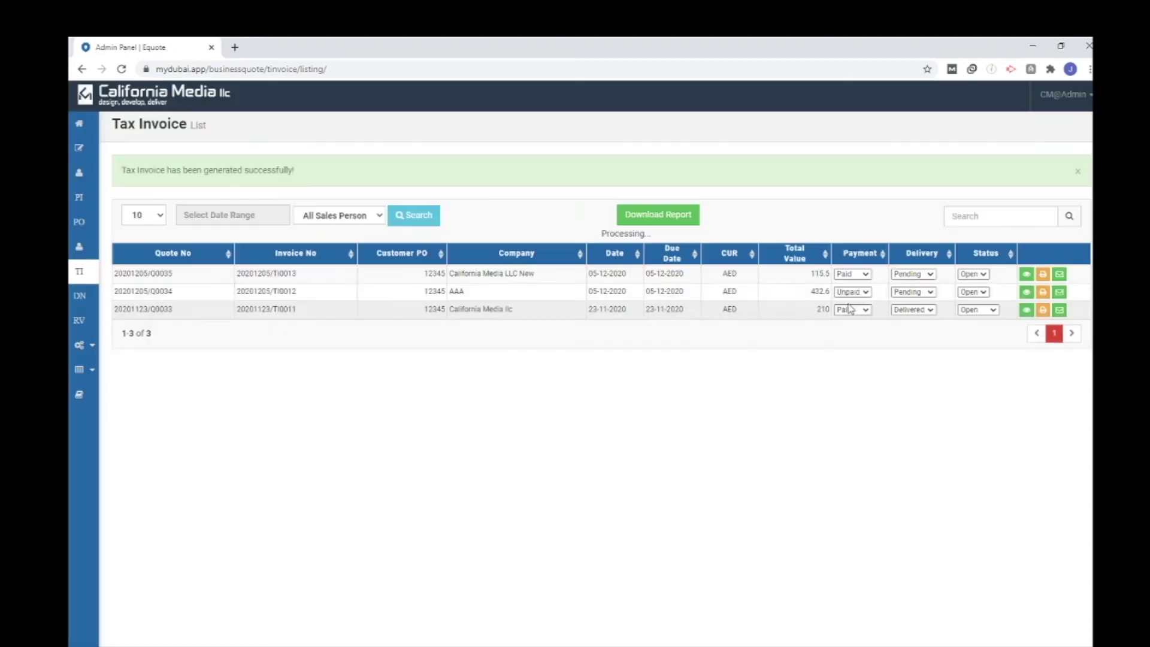
click(929, 269)
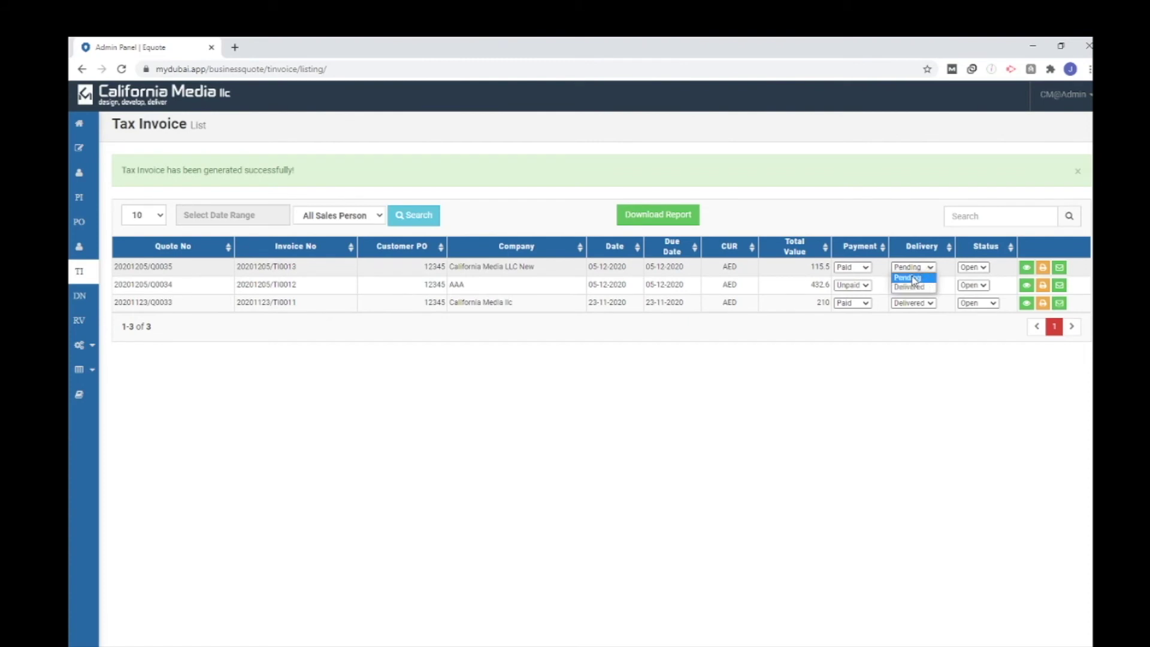
click(968, 268)
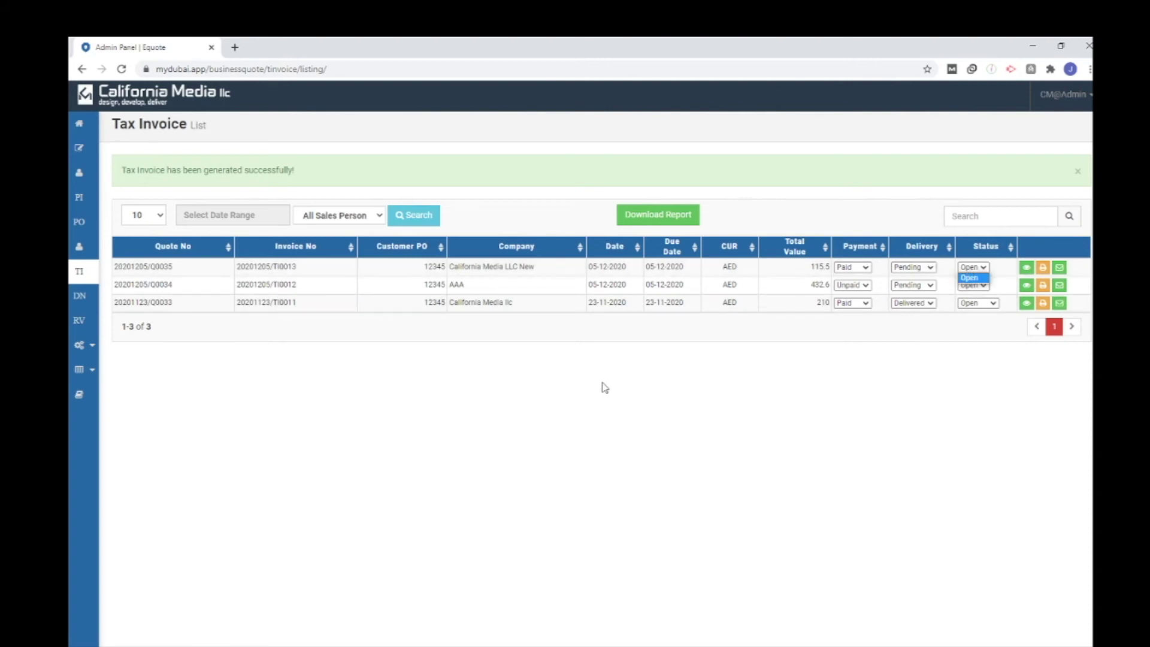
mouse_move(98, 327)
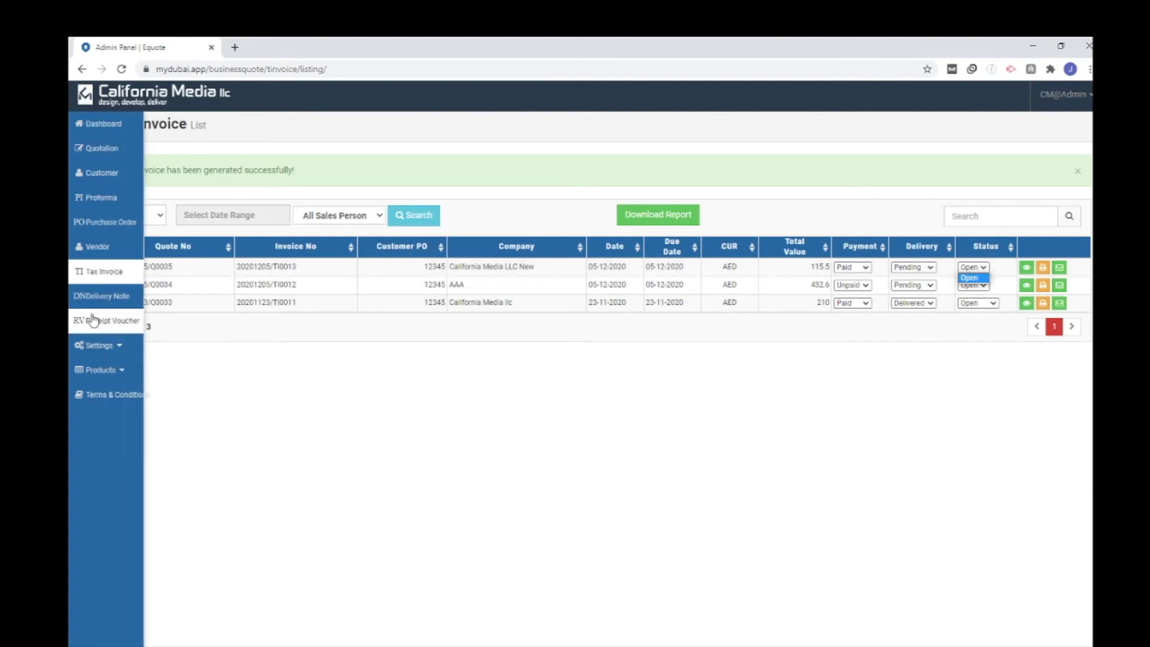
Start delivery note 20201205/DN0016 from proforma 20201205/PI0018 in the proforma list
click(113, 196)
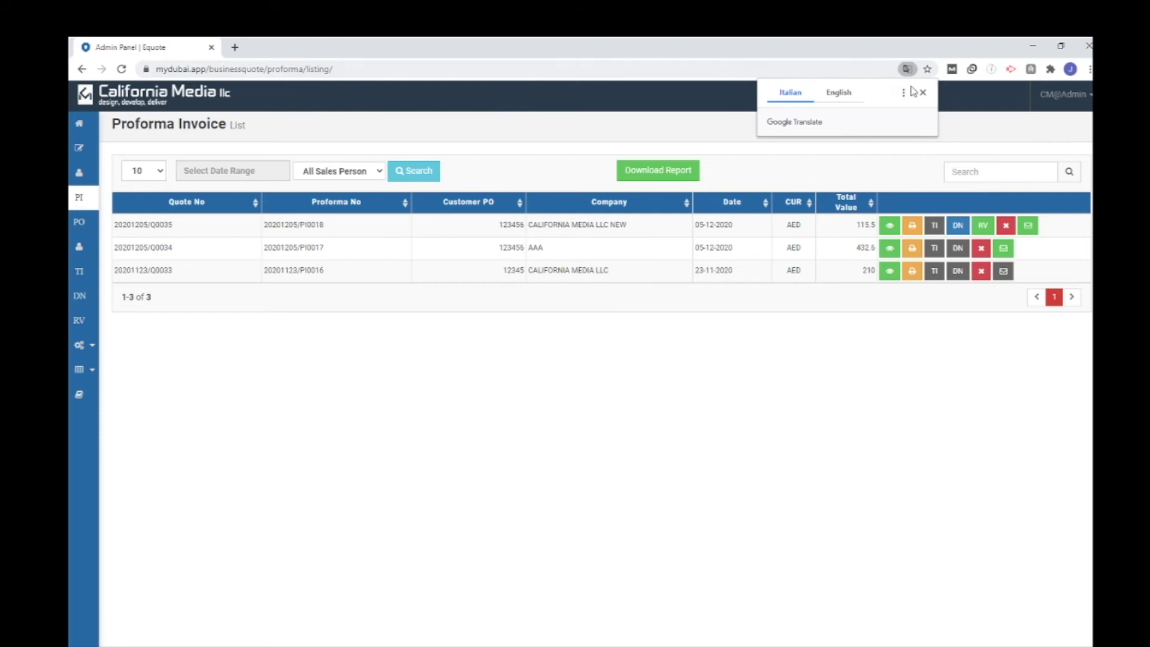
click(923, 92)
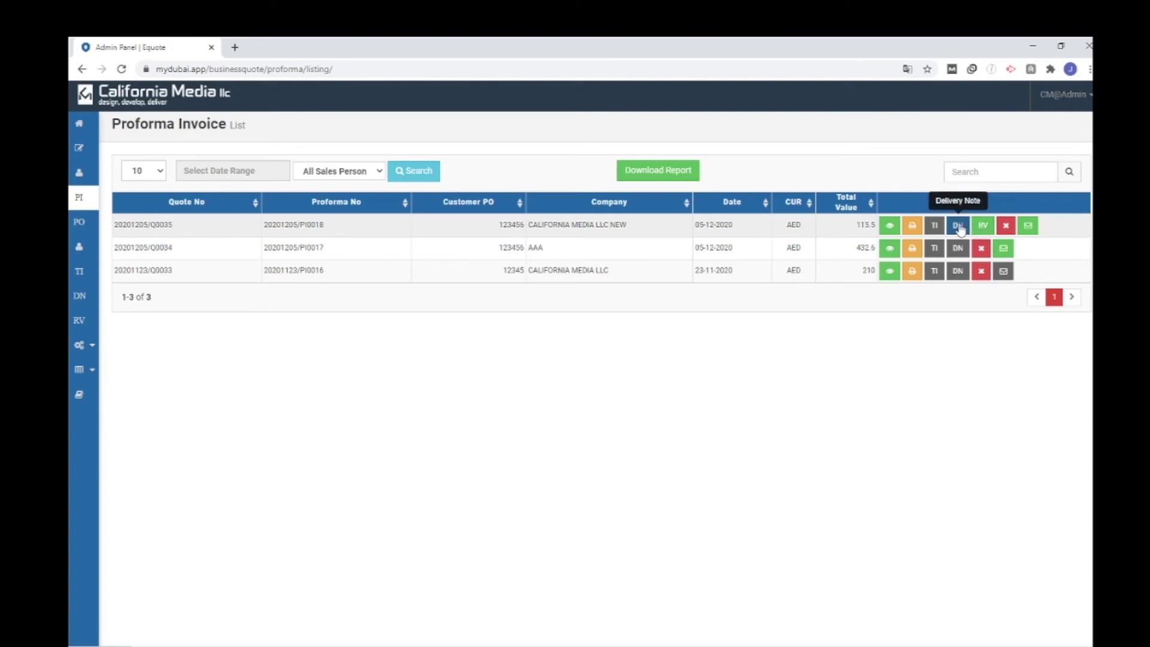
click(959, 226)
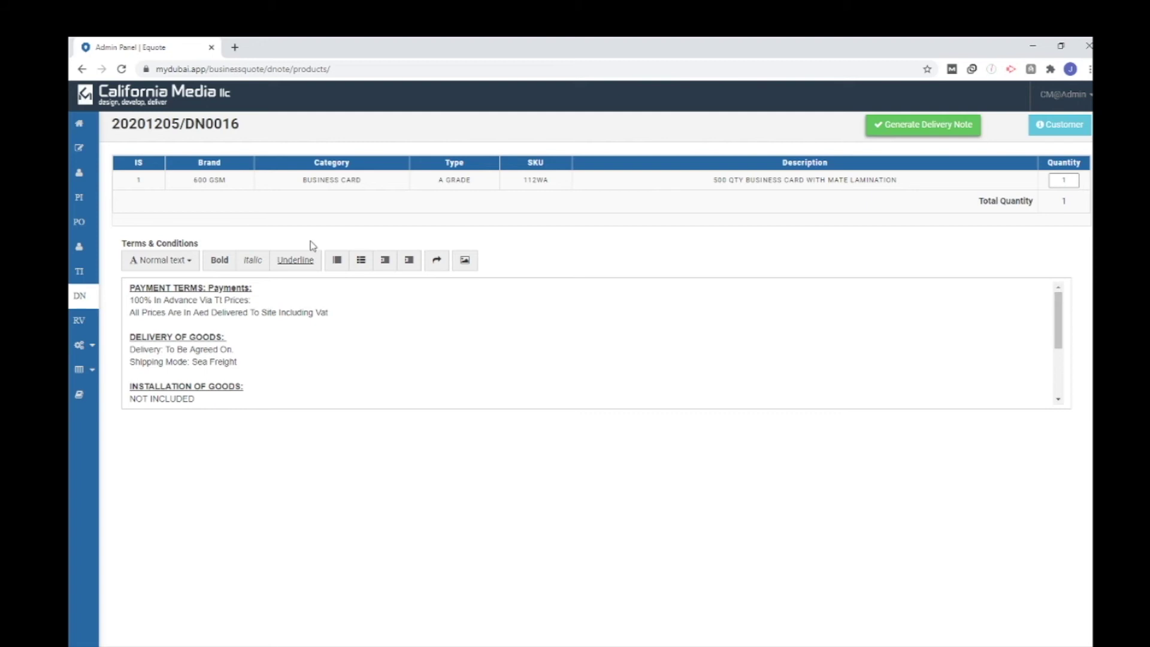
Generate delivery note 20201205/DN0016, confirming with Yes
click(907, 126)
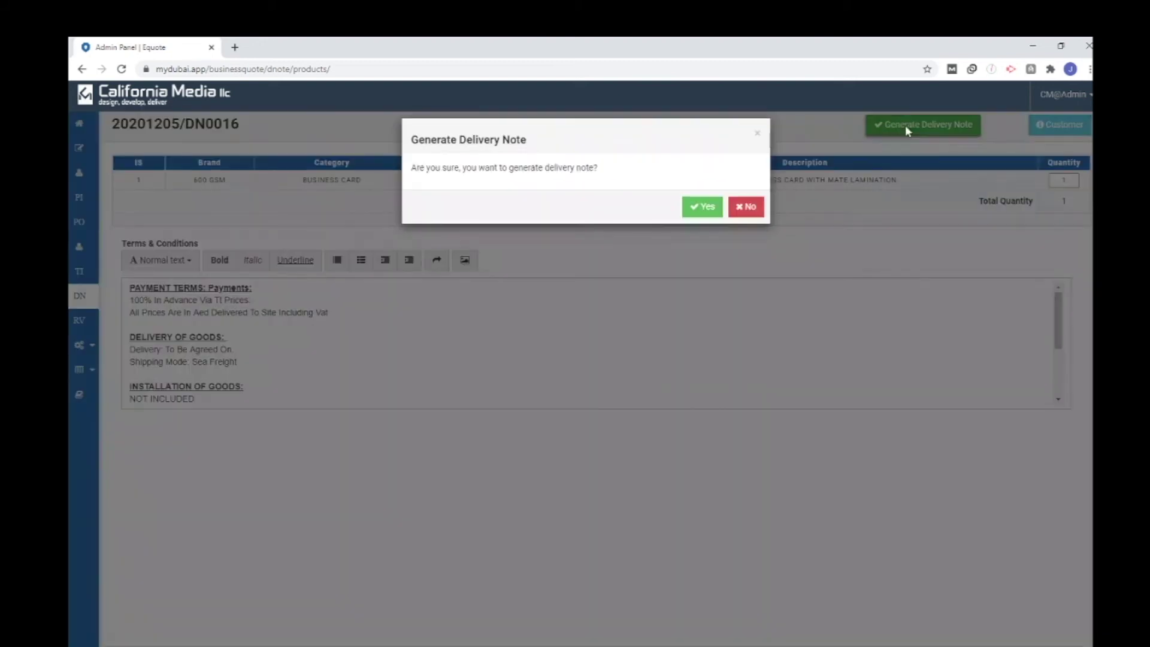
click(690, 211)
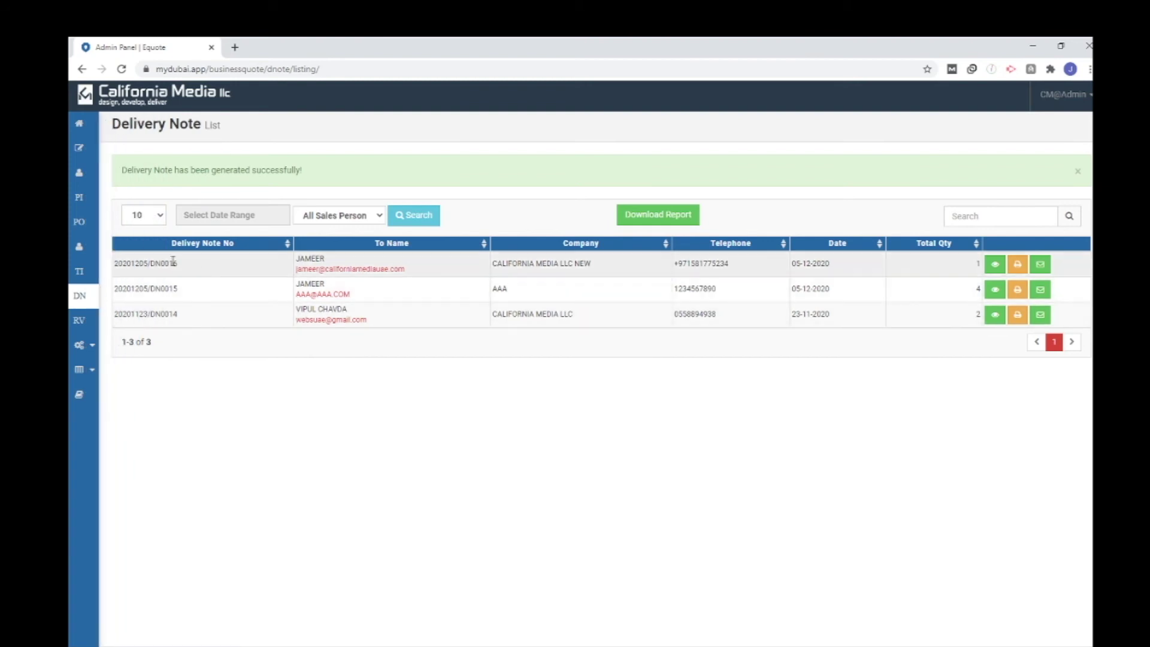
drag(179, 264, 121, 263)
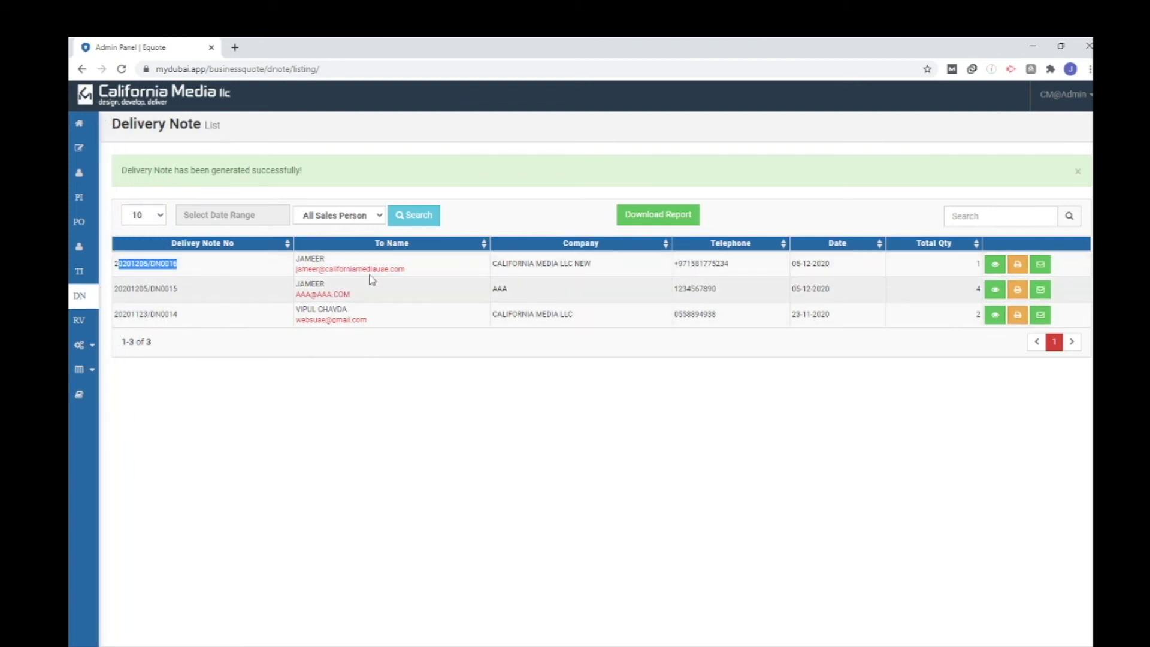
click(563, 262)
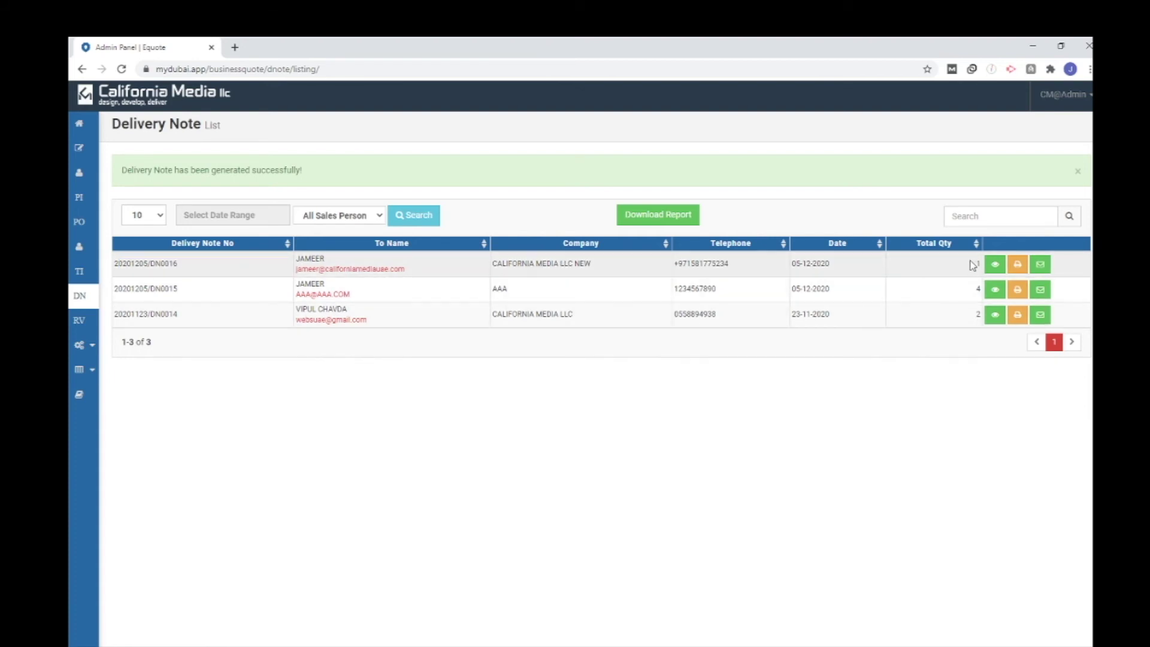
Preview the DN0016 PDF, then close it and return to the delivery note list
click(995, 264)
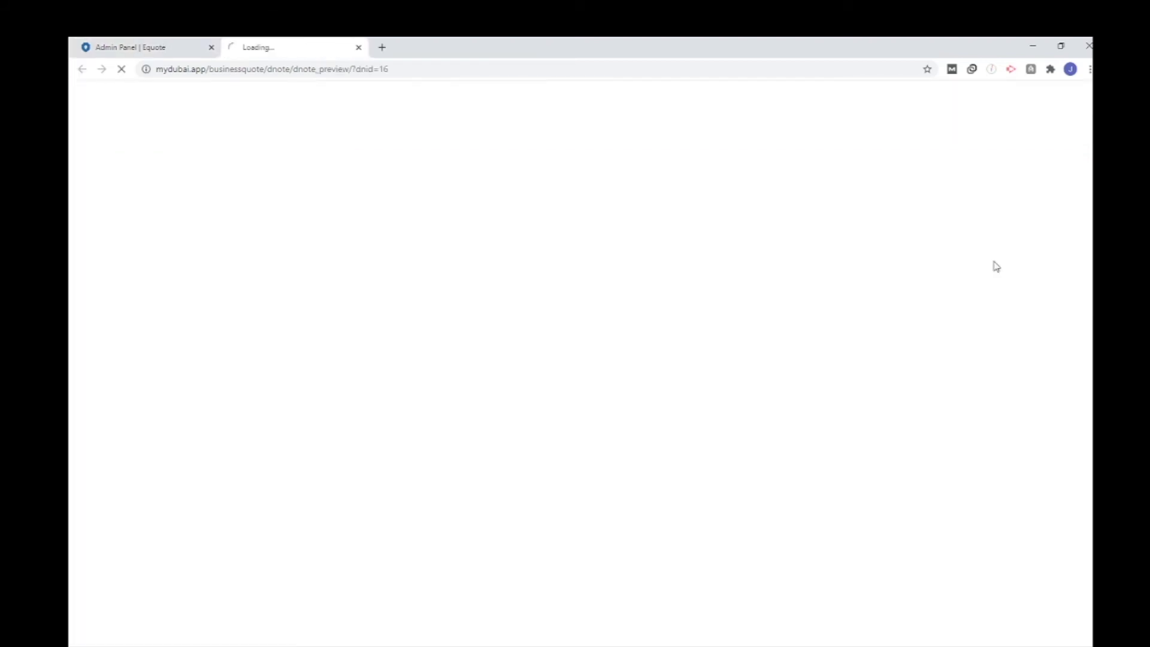
click(206, 48)
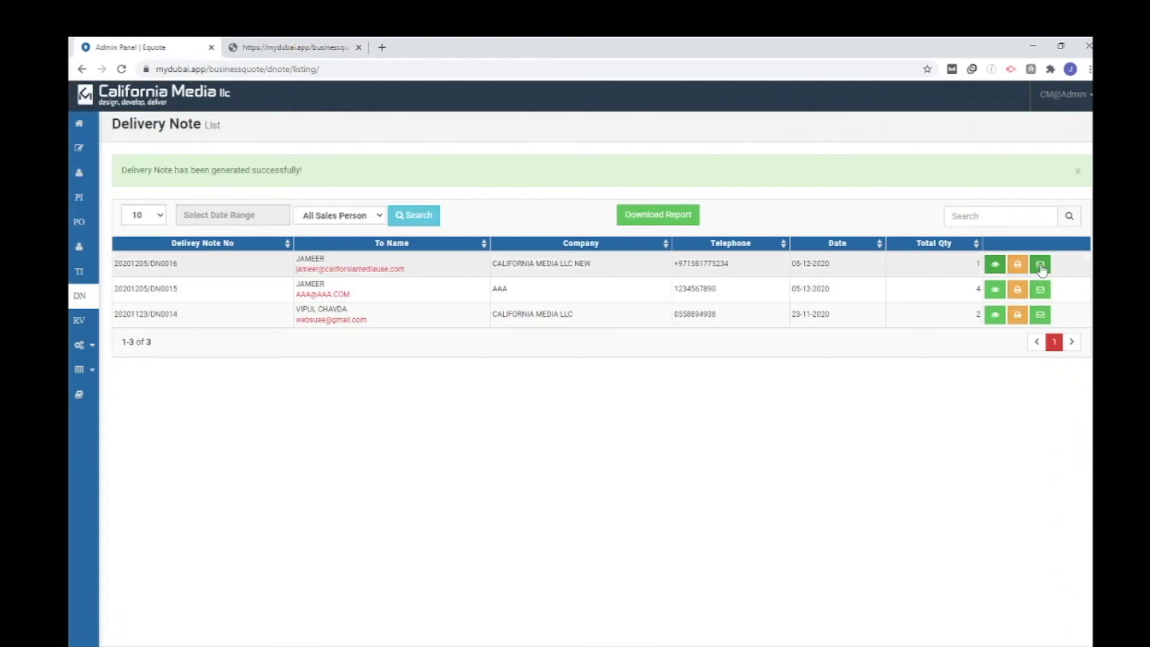
click(295, 47)
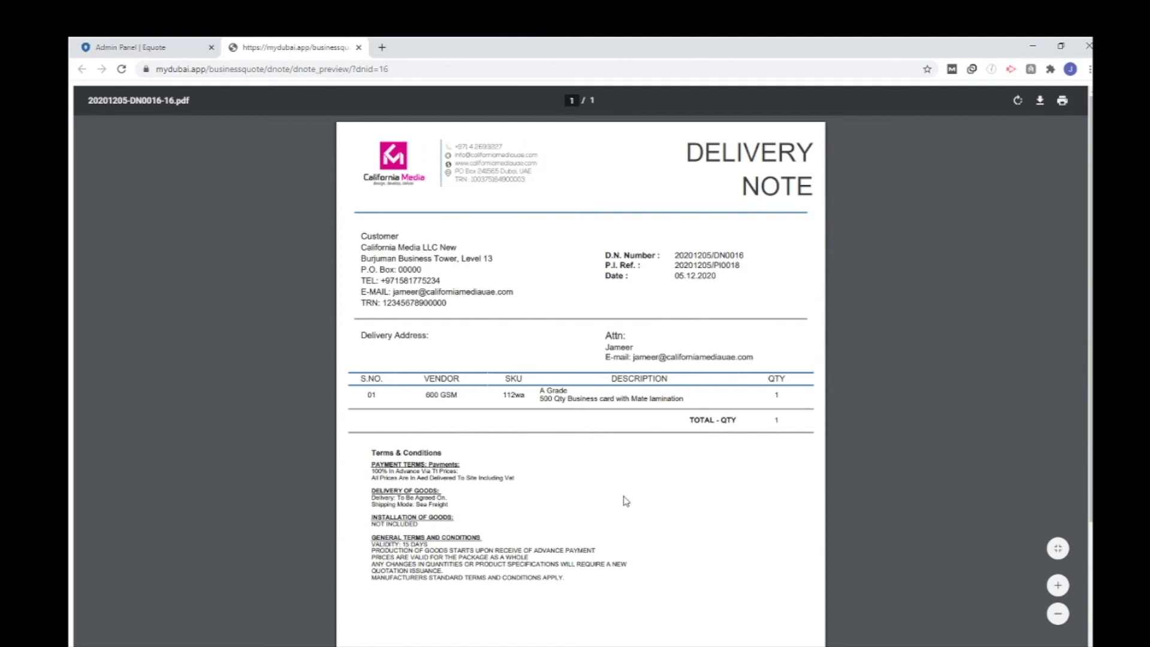
key(ctrl+w)
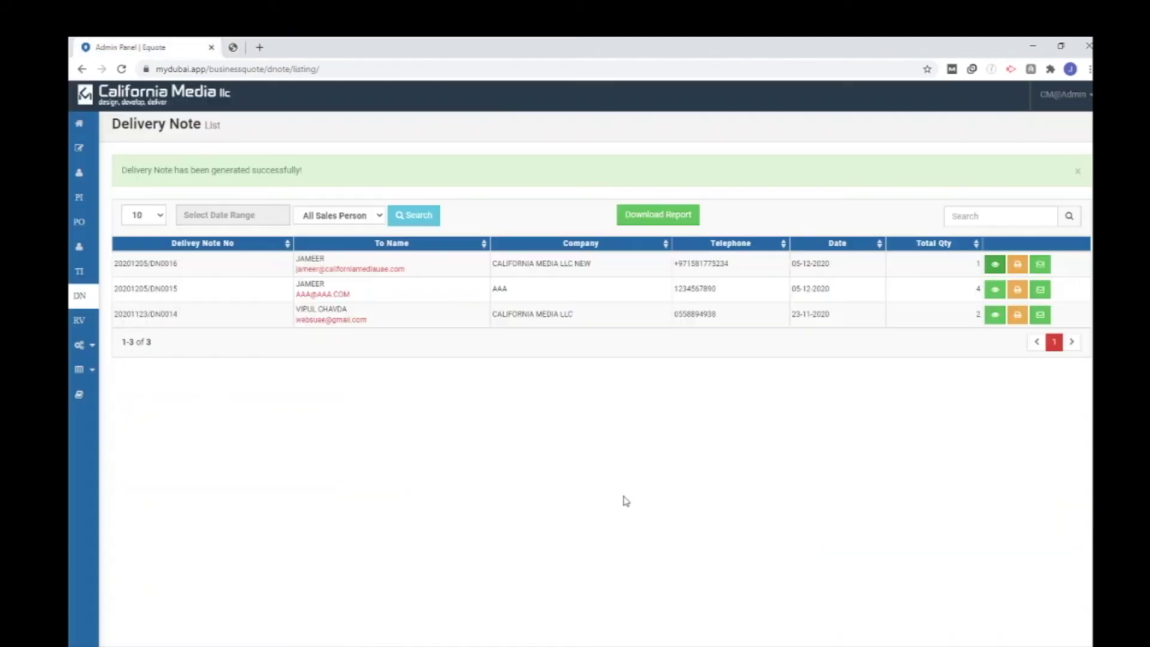
mouse_move(88, 318)
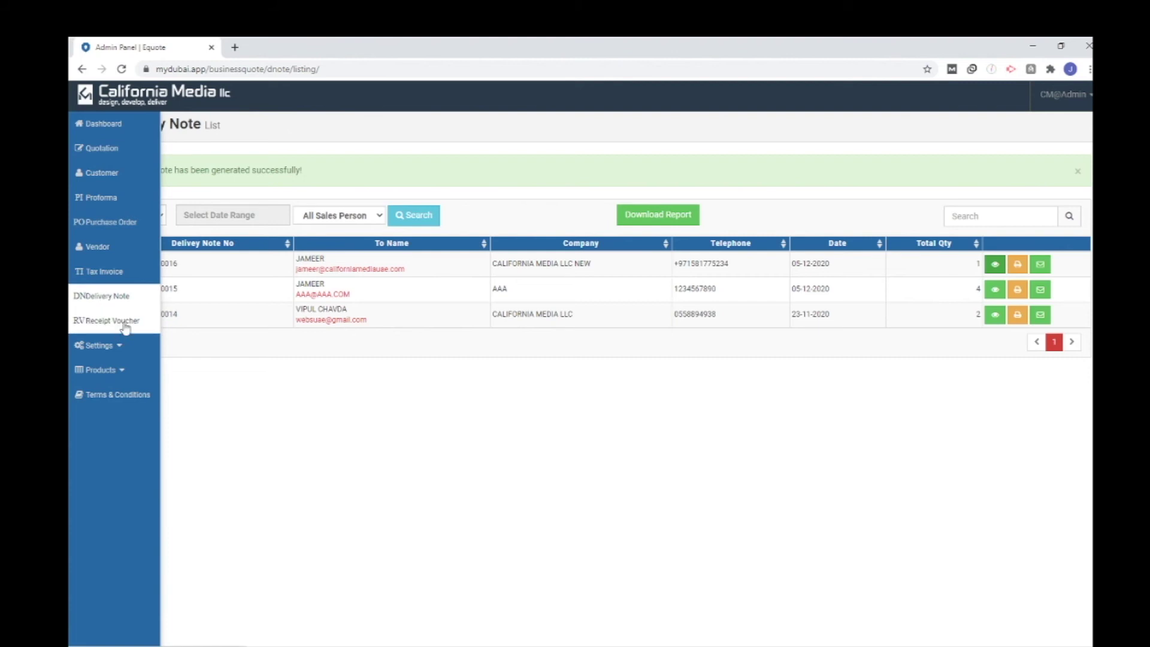
Start a receipt voucher for proforma PI0018 with P.O. Ref 123456 and amount 115.5
click(119, 197)
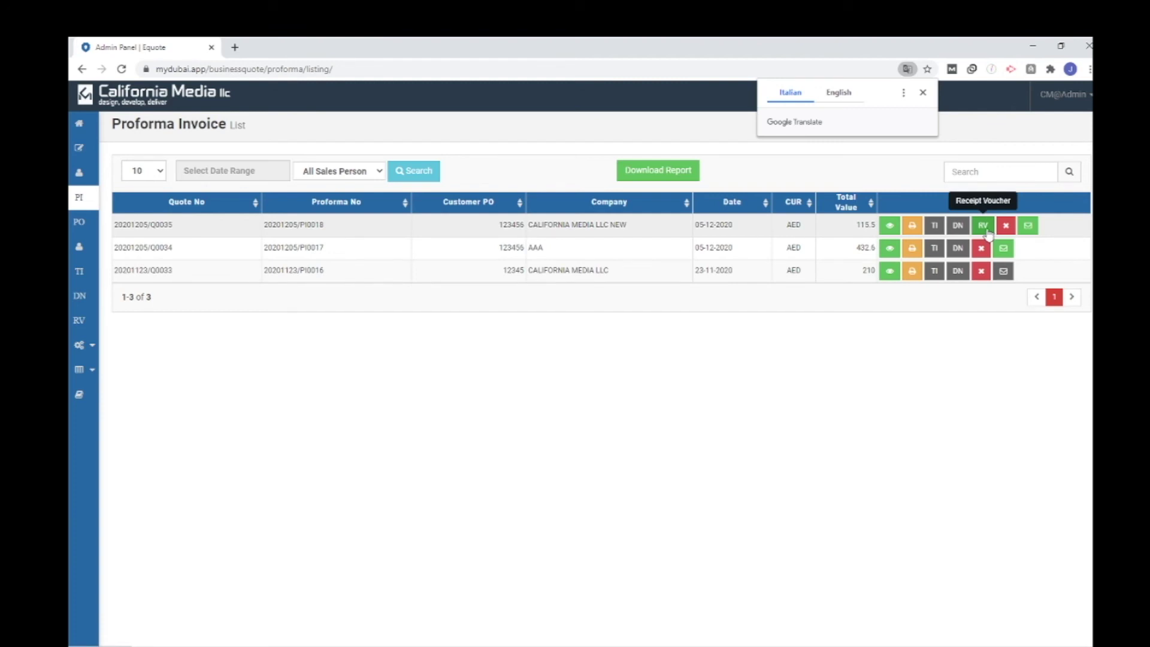
click(985, 229)
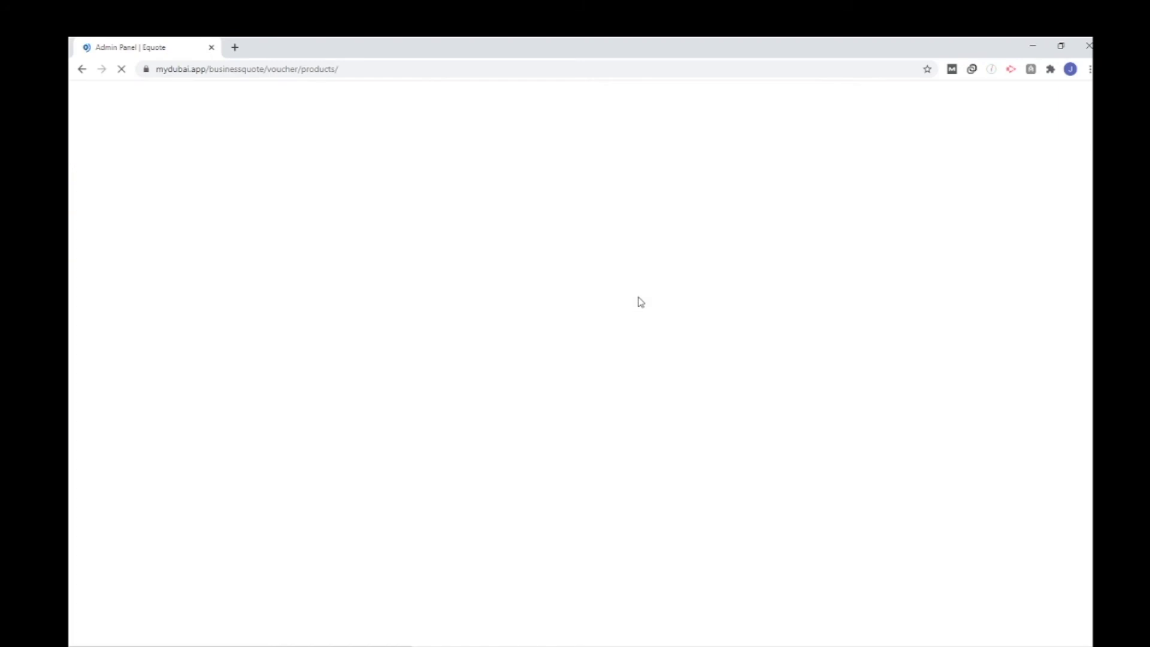
click(649, 191)
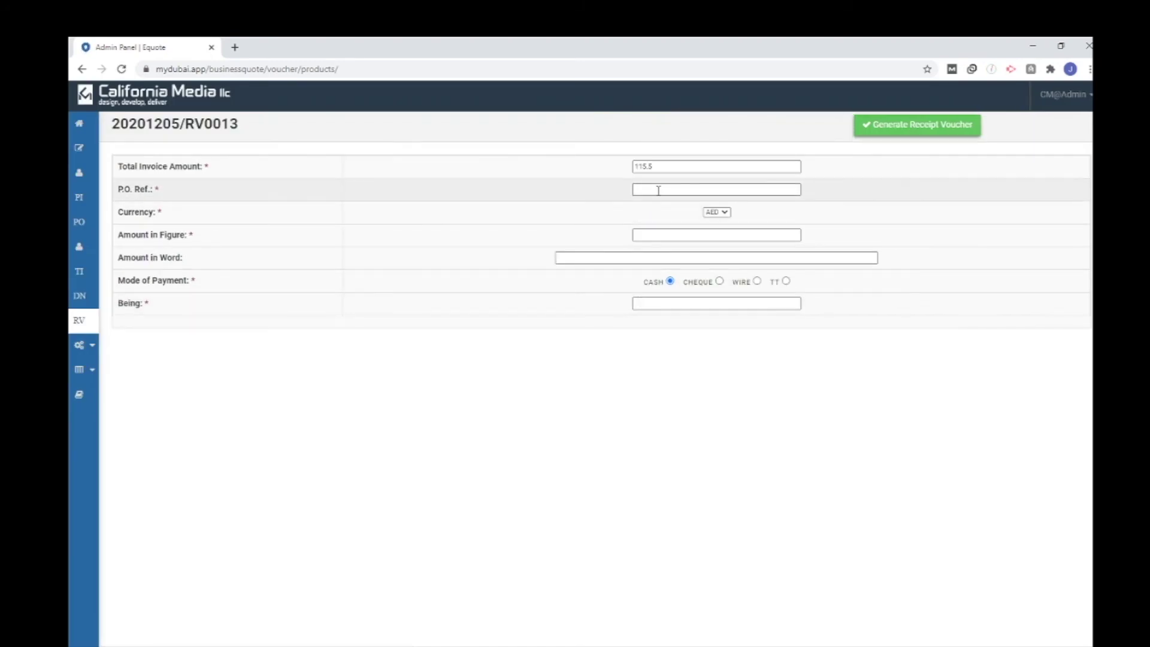
text(123456)
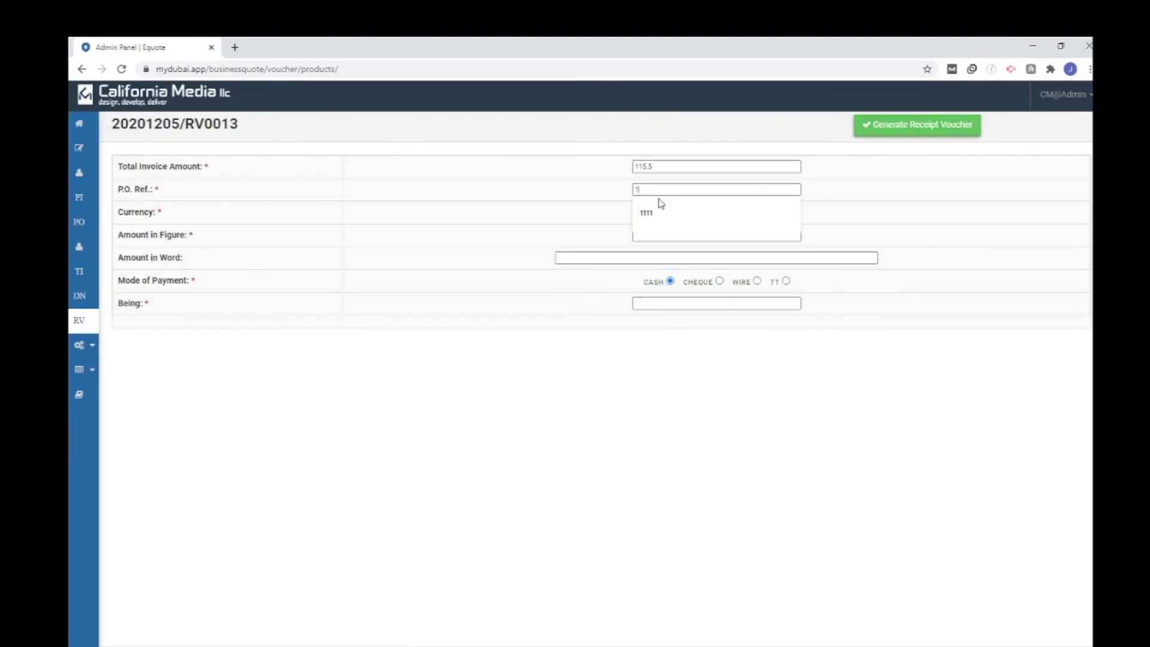
click(706, 234)
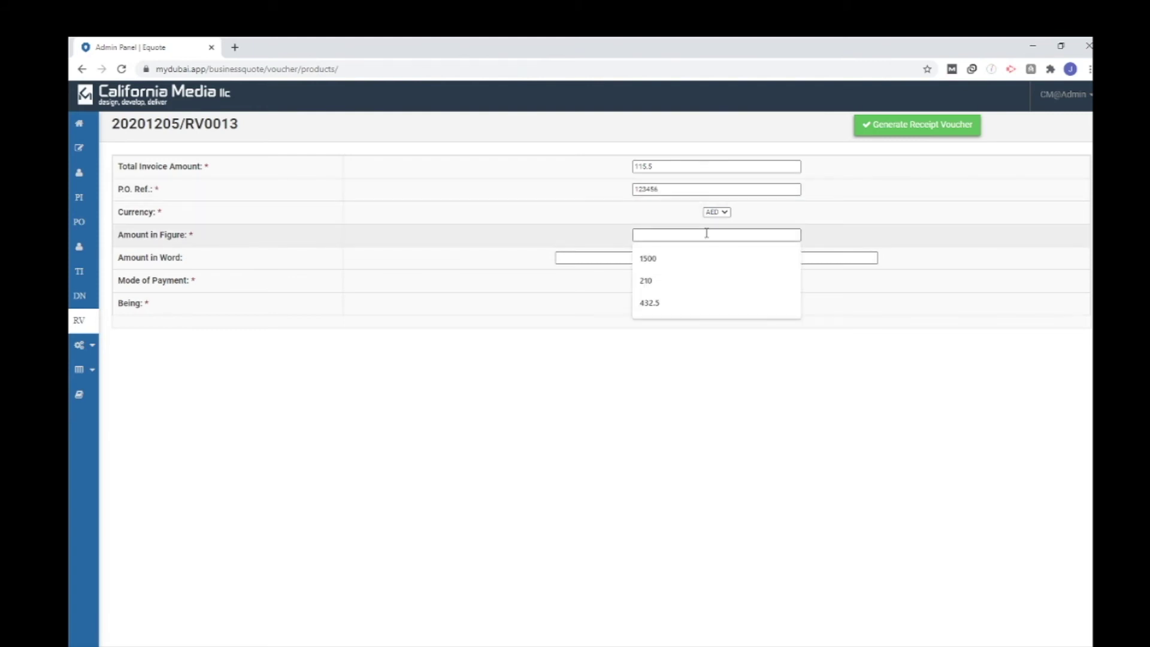
text(115.5)
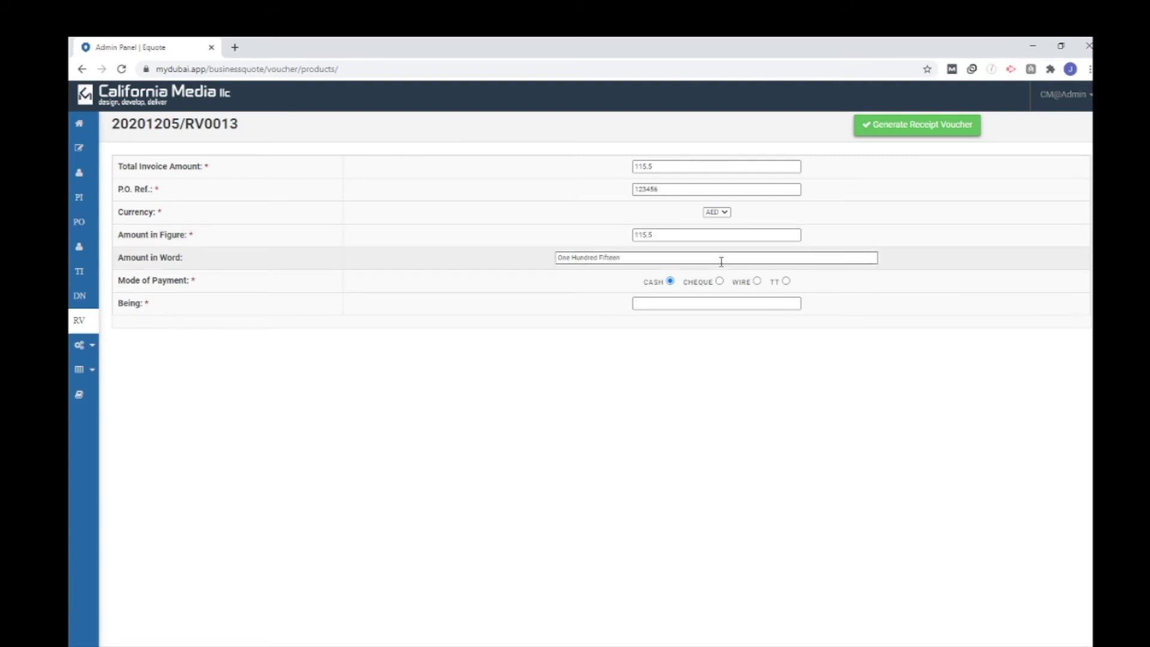
Add the amount in words and 'Business card' as Being, then generate voucher RV0013
click(633, 258)
click(656, 235)
click(631, 258)
click(631, 259)
click(689, 301)
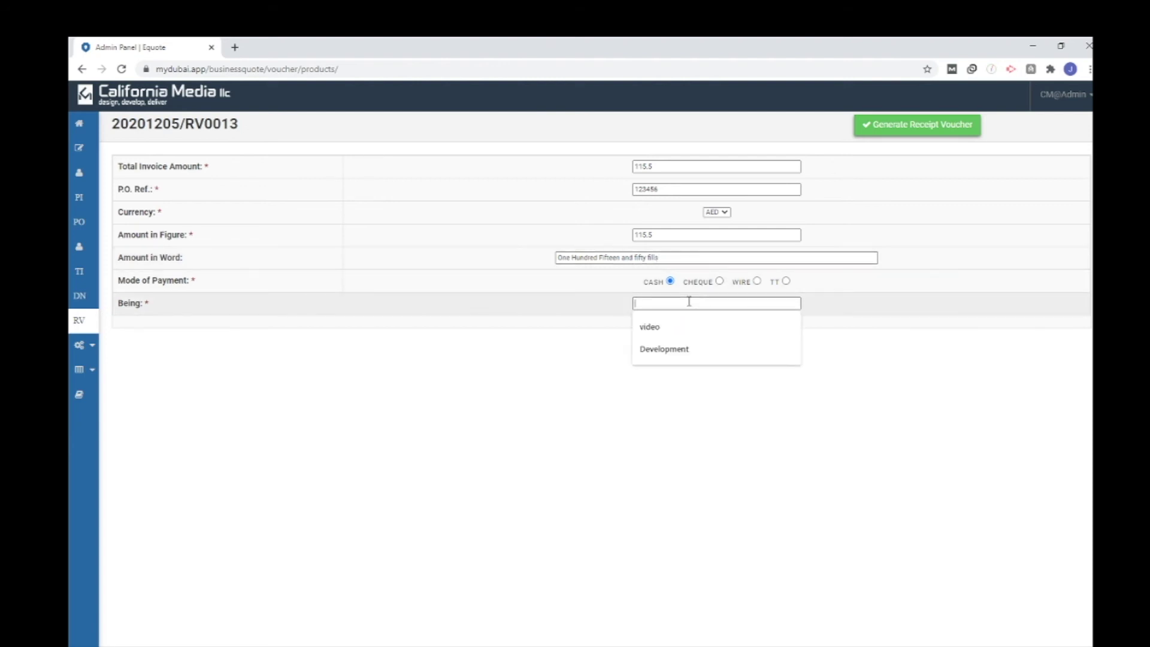
text(Business card)
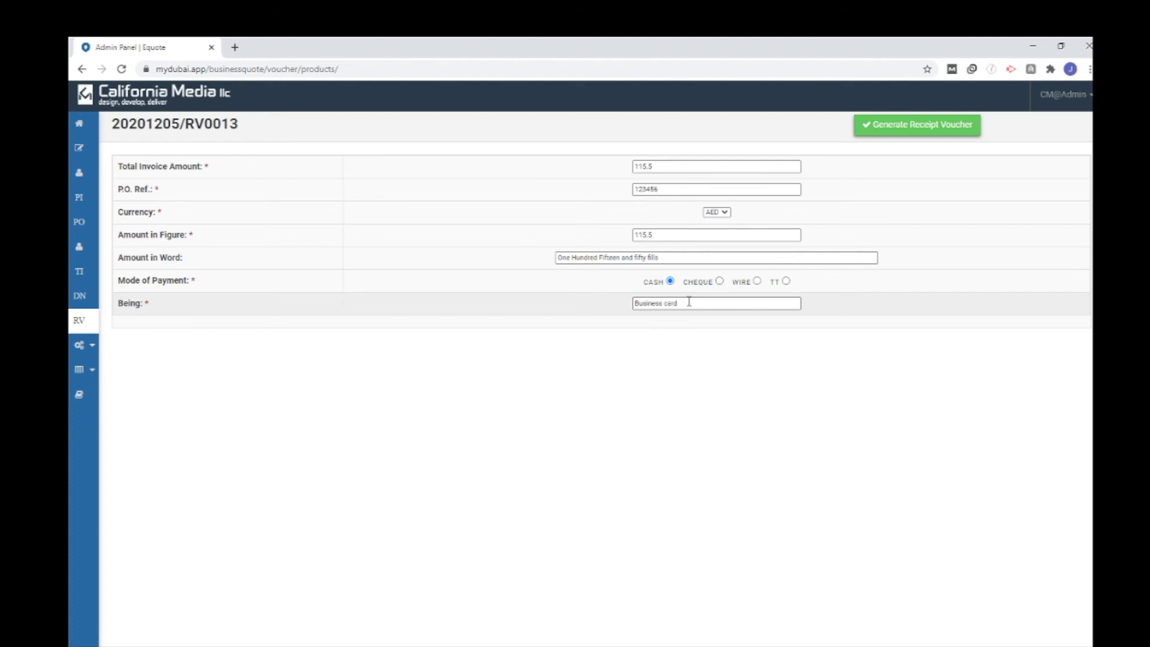
click(932, 127)
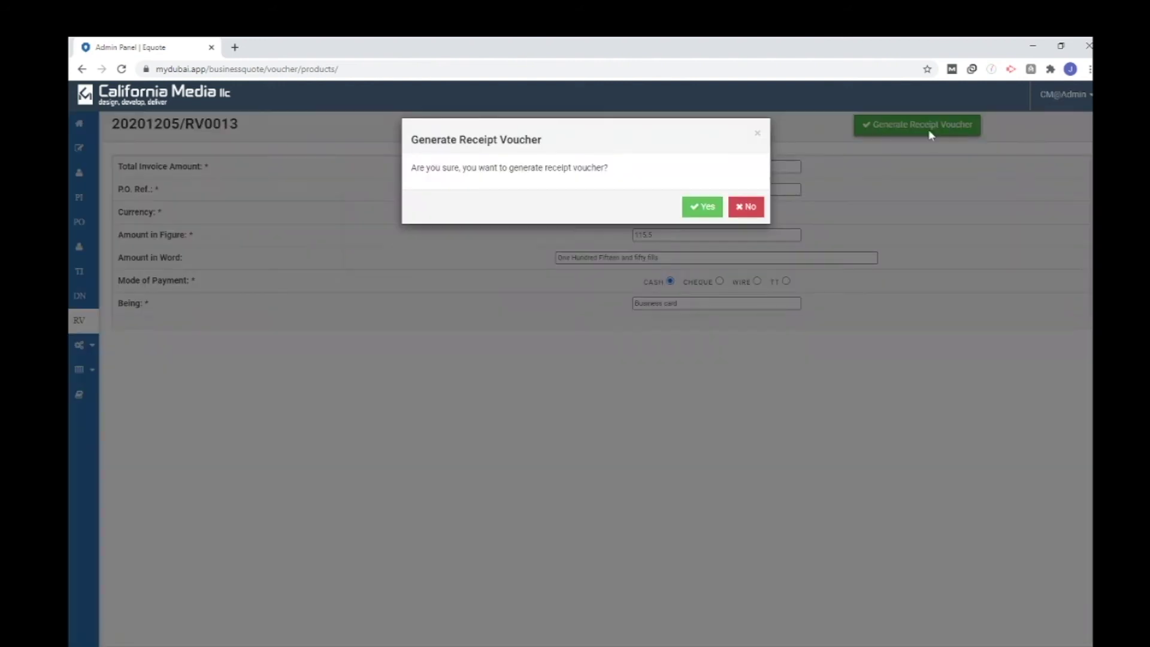
click(700, 207)
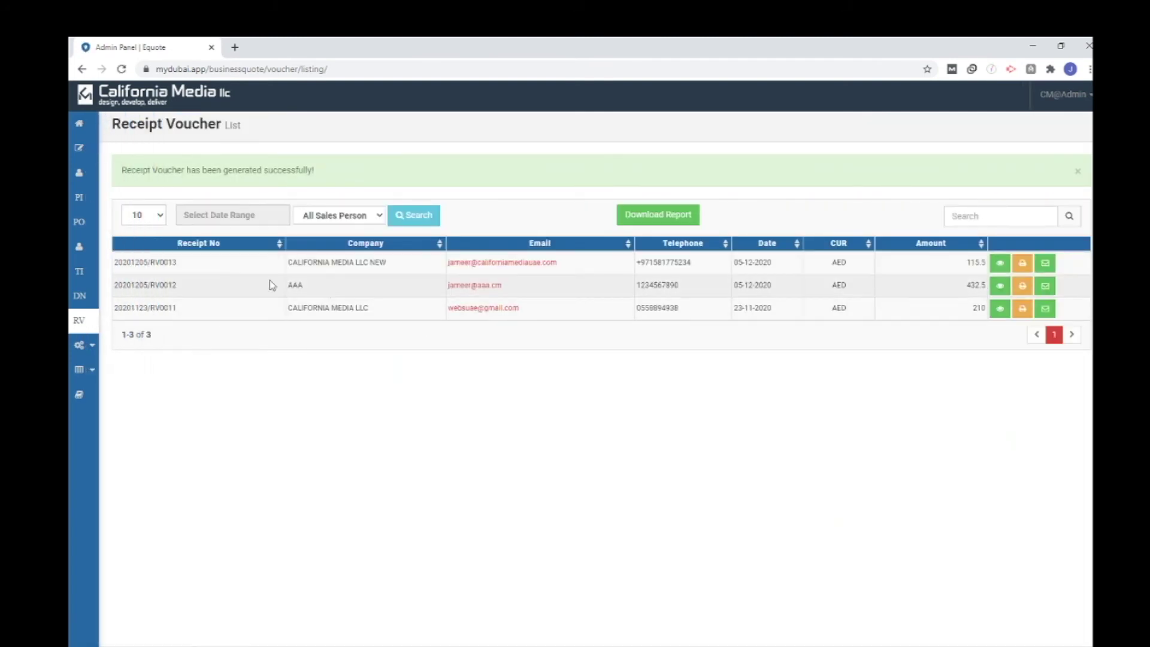
Preview the RV0013 PDF showing 115.5 AED cash, then return to the receipt voucher list
click(997, 263)
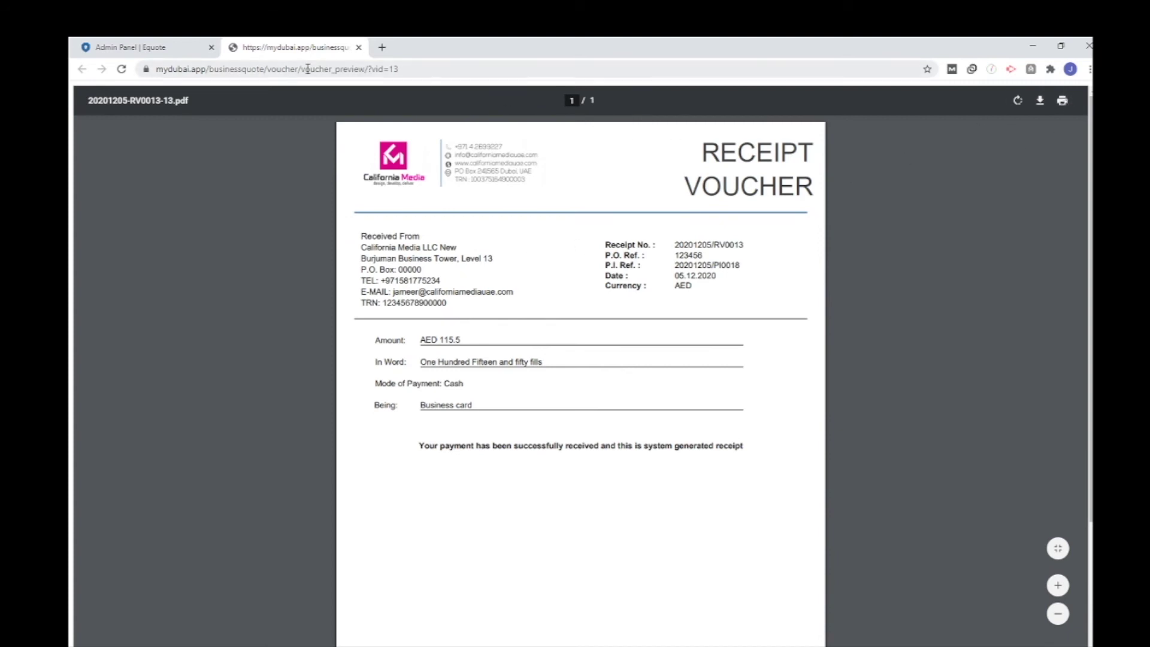
click(151, 48)
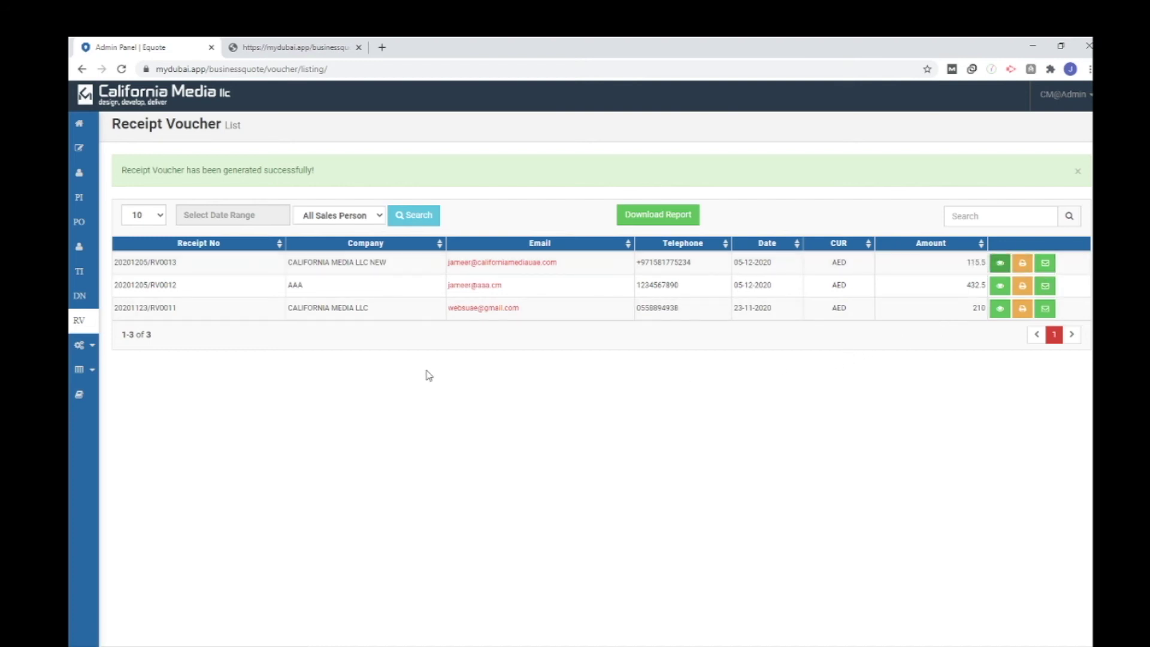
Begin a new vendor named 'Printing Press New' from the vendor list
mouse_move(90, 224)
click(118, 245)
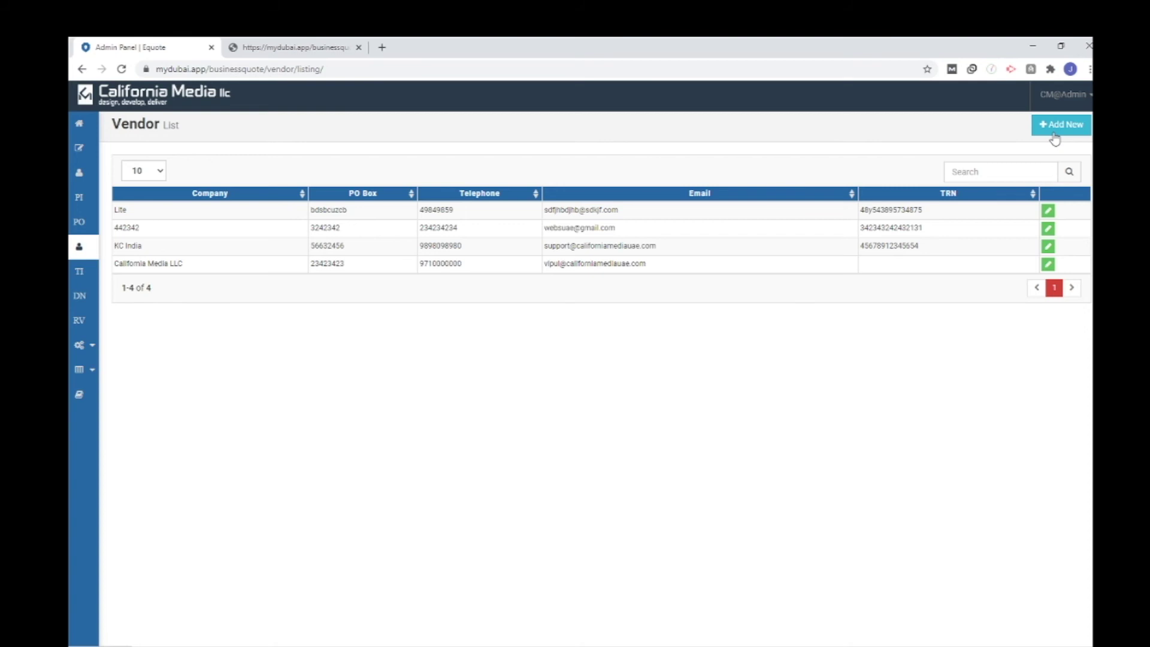
click(1055, 127)
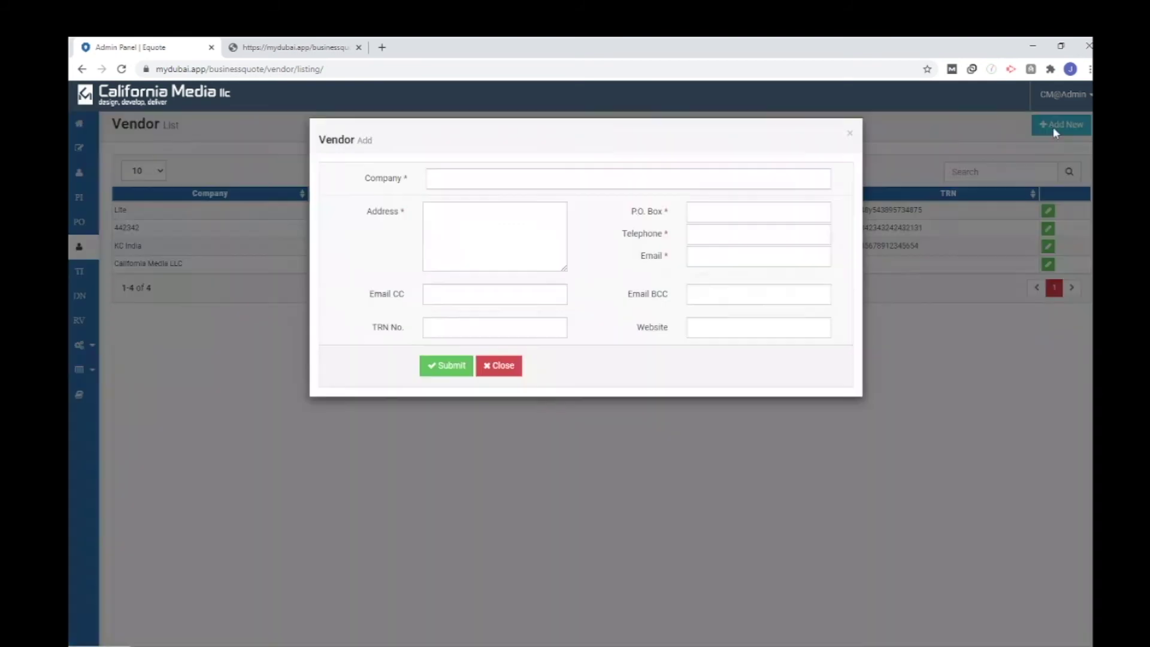
click(608, 182)
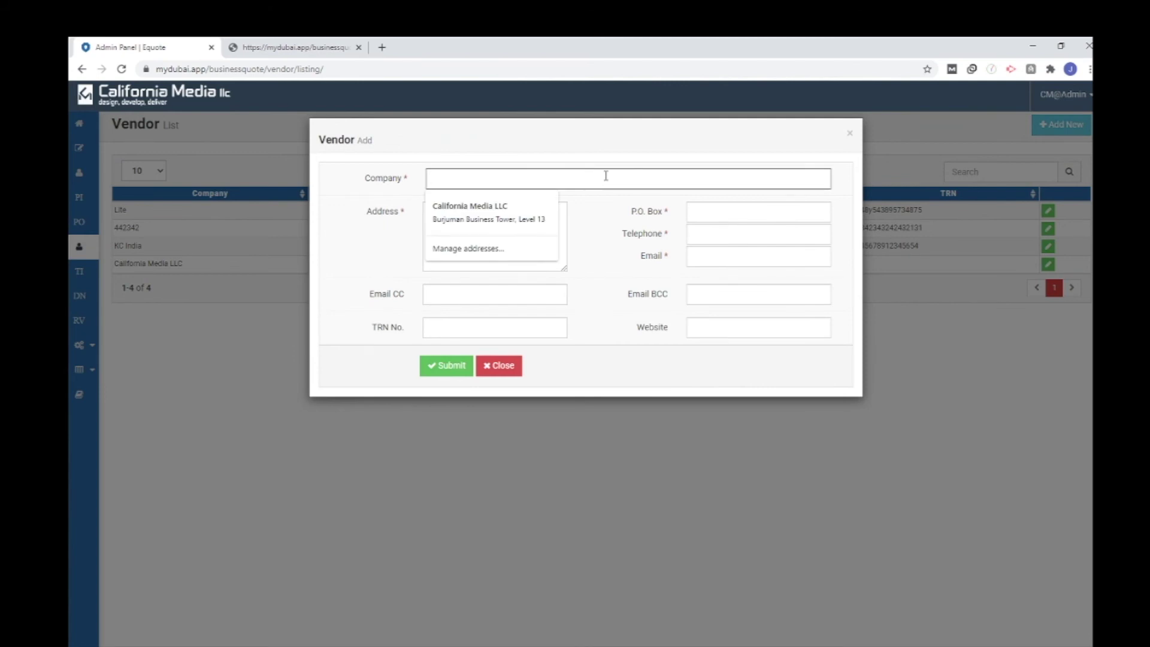
text(P)
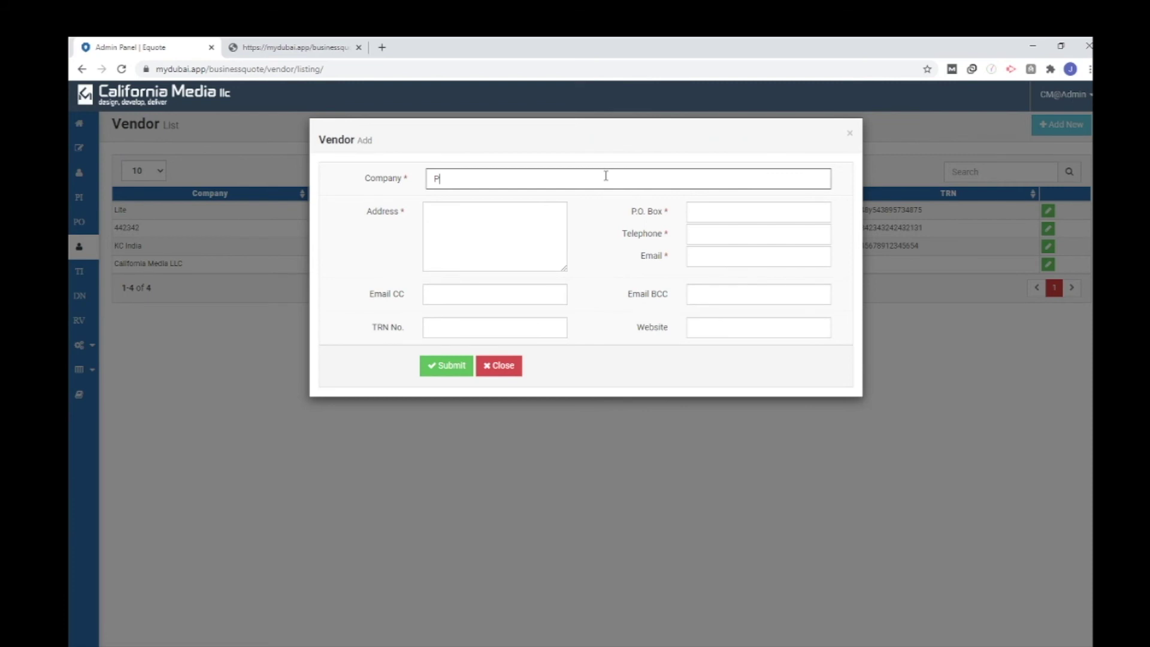
text(rinting Press)
key(ctrl+shift+n)
key(ctrl+w)
text(New)
Enter the vendor's address, P.O. Box 123456, telephone 132456789 and e-mail, then submit
click(545, 239)
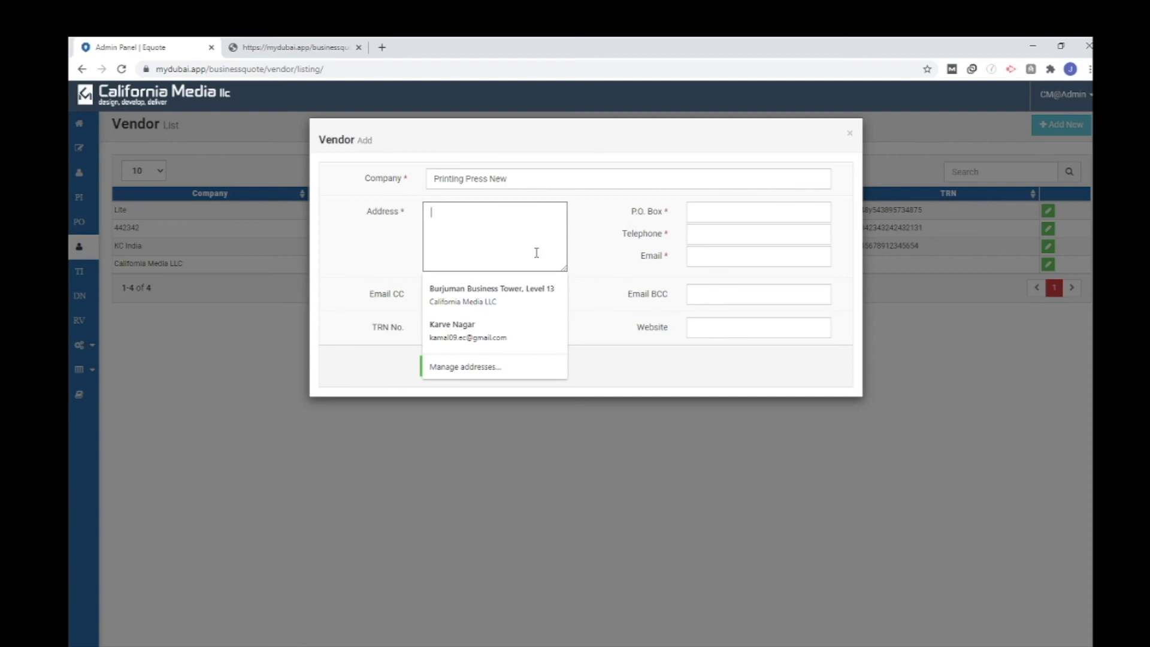
key(Tab)
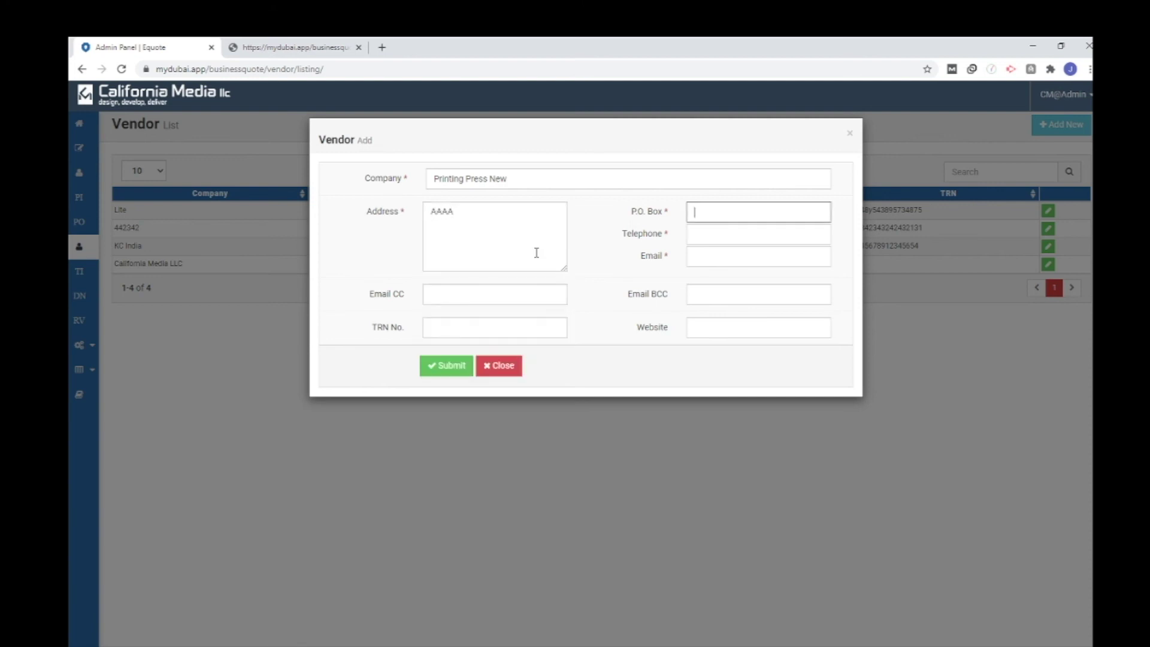
text(123456)
key(Tab)
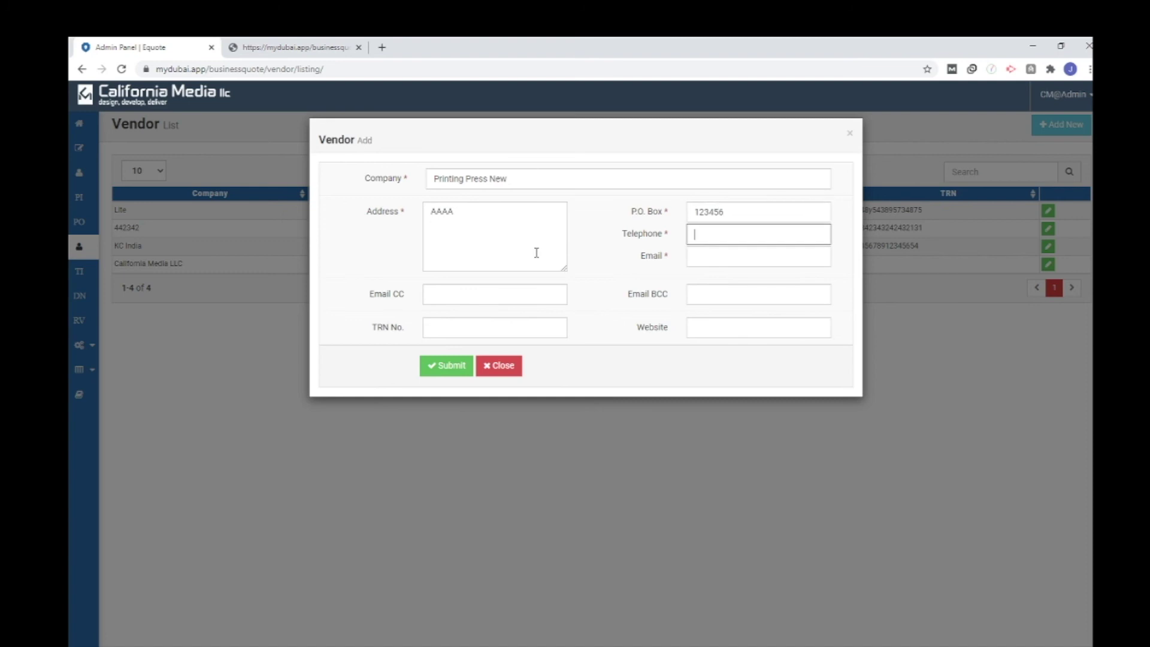
text(132456)
click(693, 261)
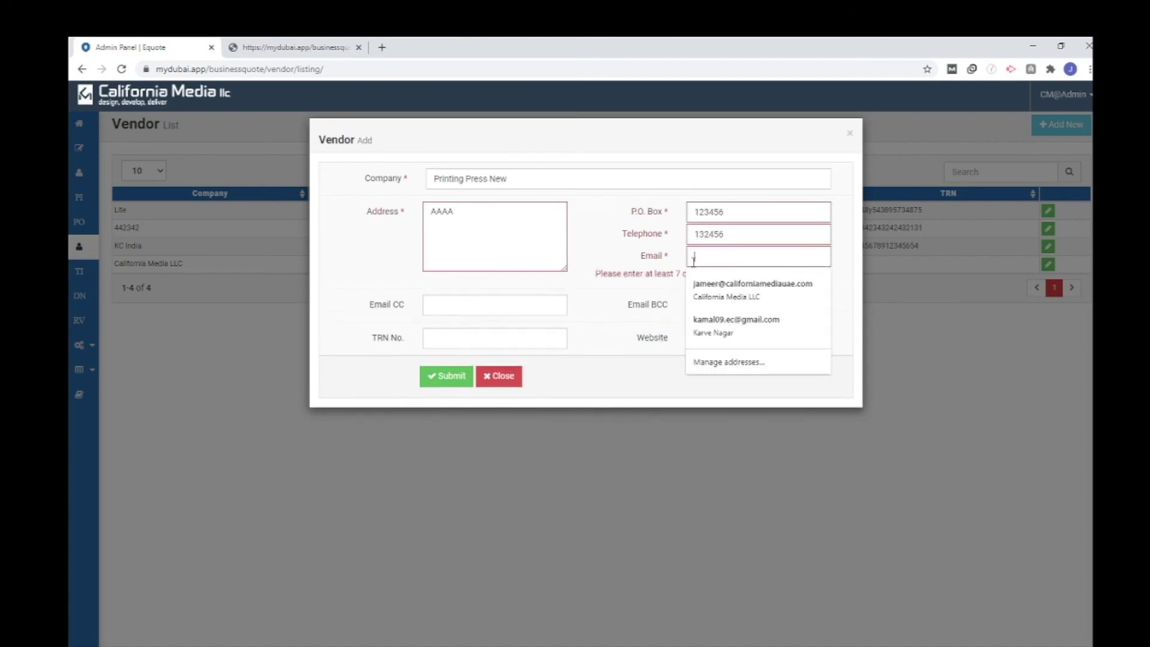
text(aaa)
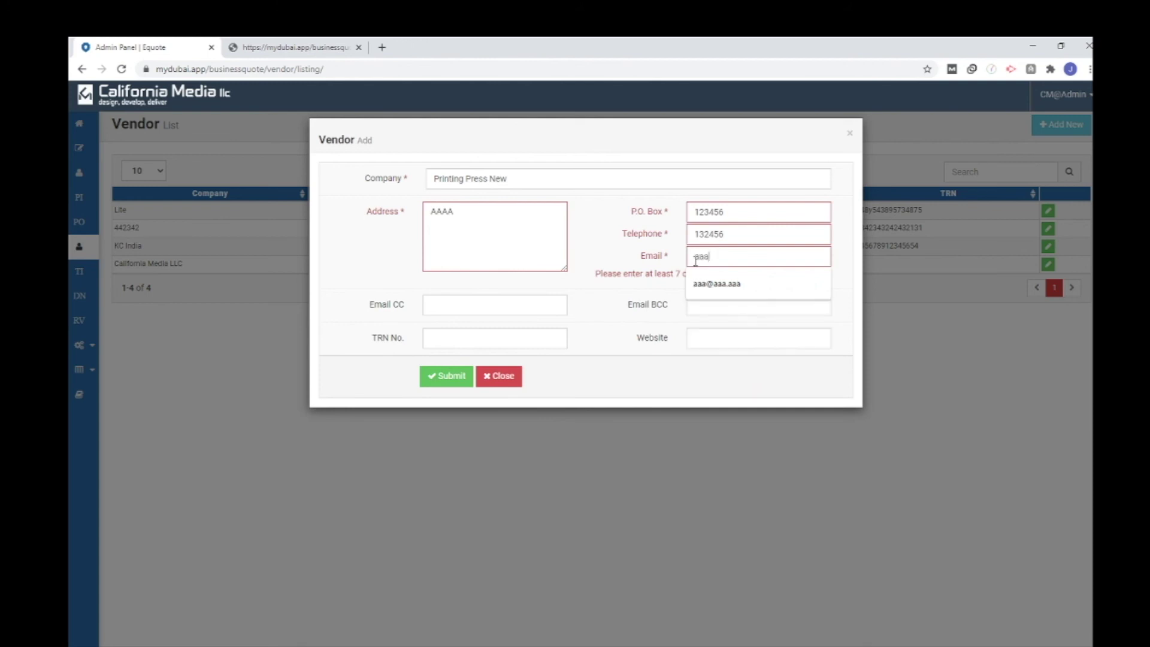
click(712, 285)
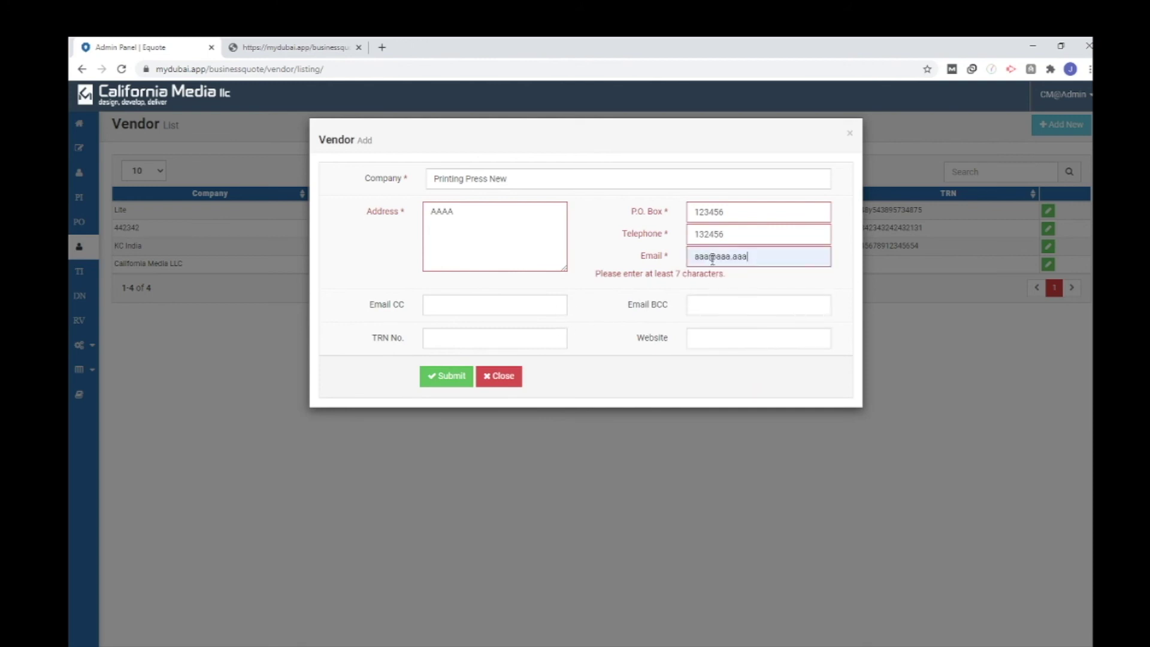
click(739, 236)
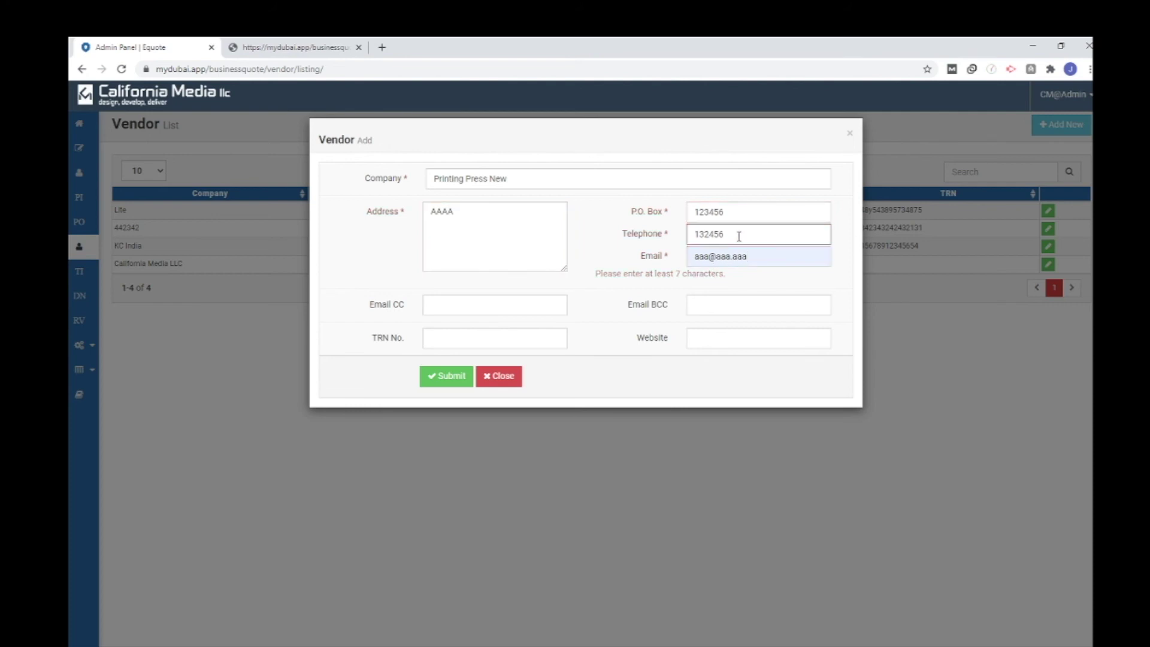
text(789)
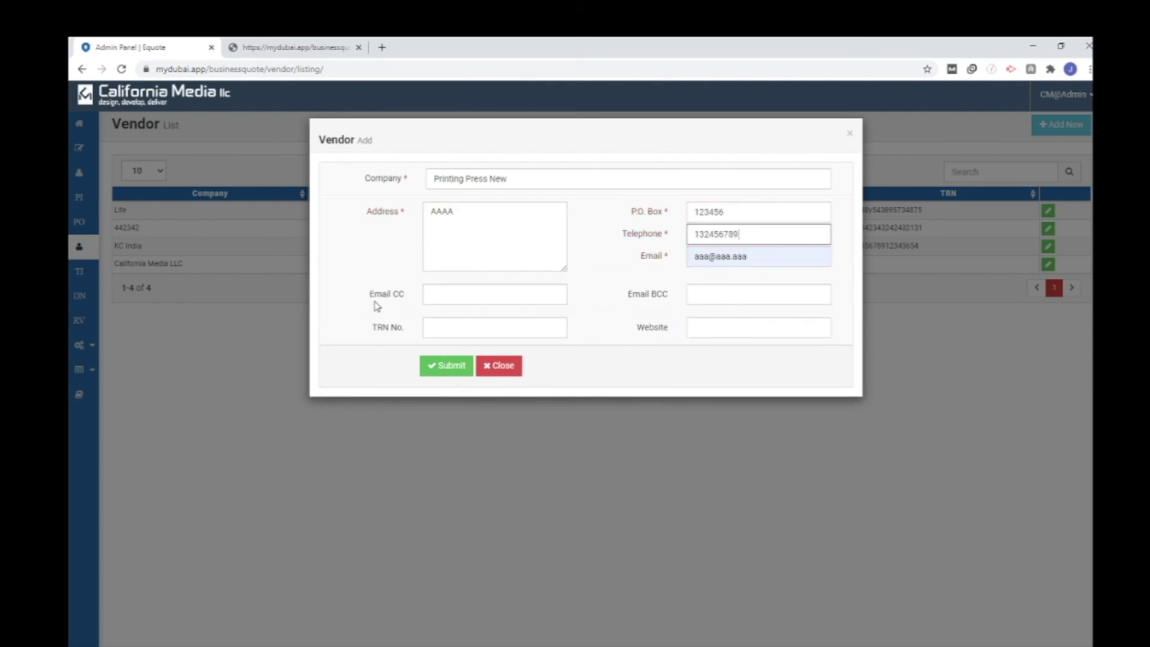
click(445, 366)
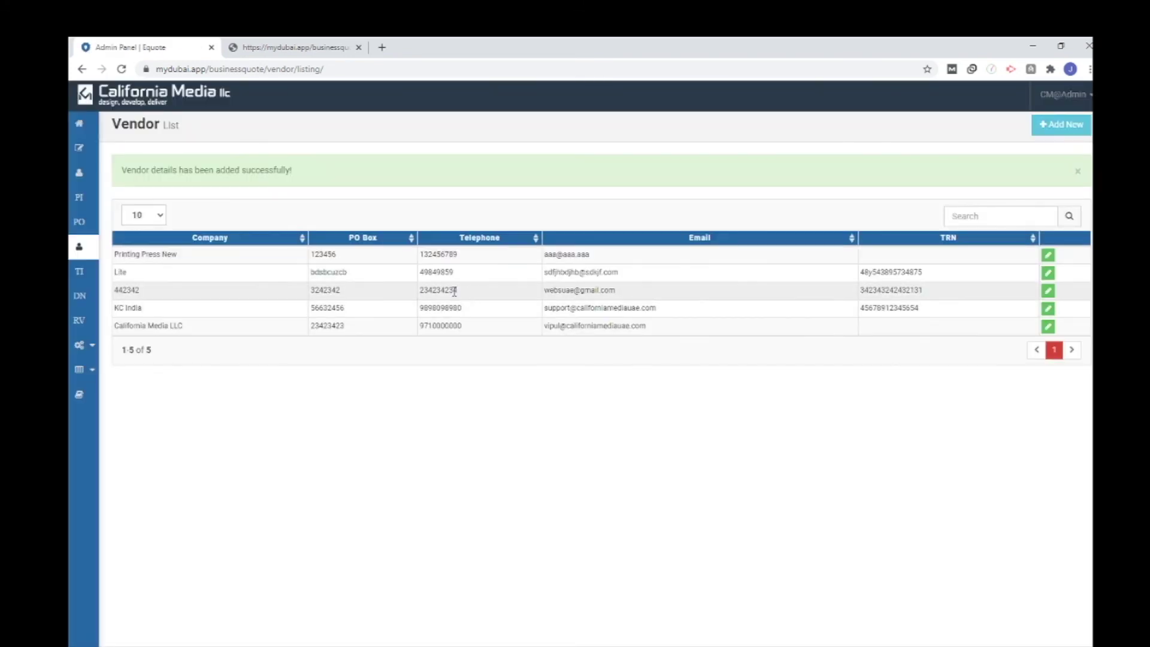
Check the new Printing Press New row, then go to the purchase order list
drag(149, 255, 637, 259)
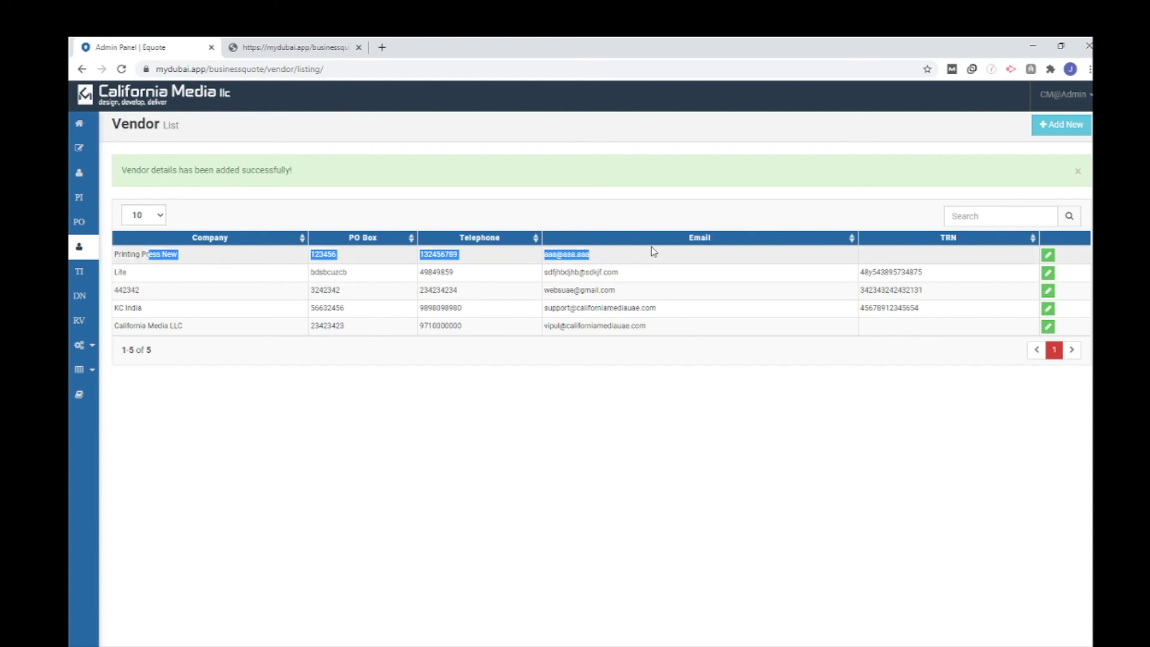
click(206, 256)
mouse_move(98, 230)
click(126, 229)
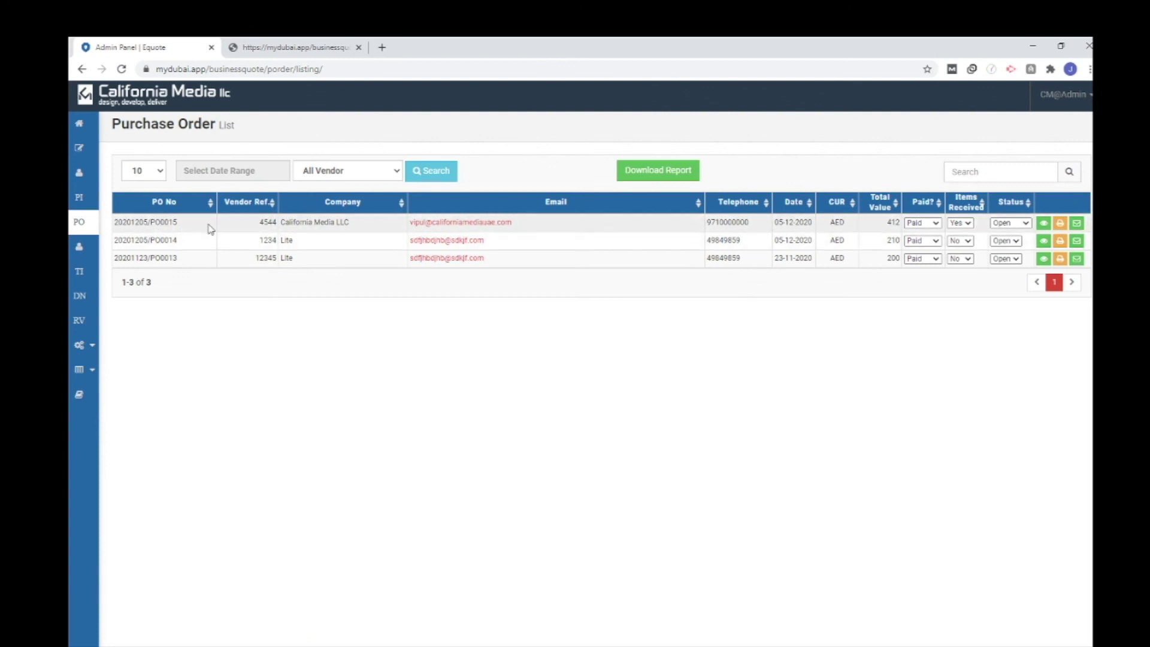
Create purchase order 20201205/PO0016 from quotation Q0035 with the 600 GSM business card line
click(95, 149)
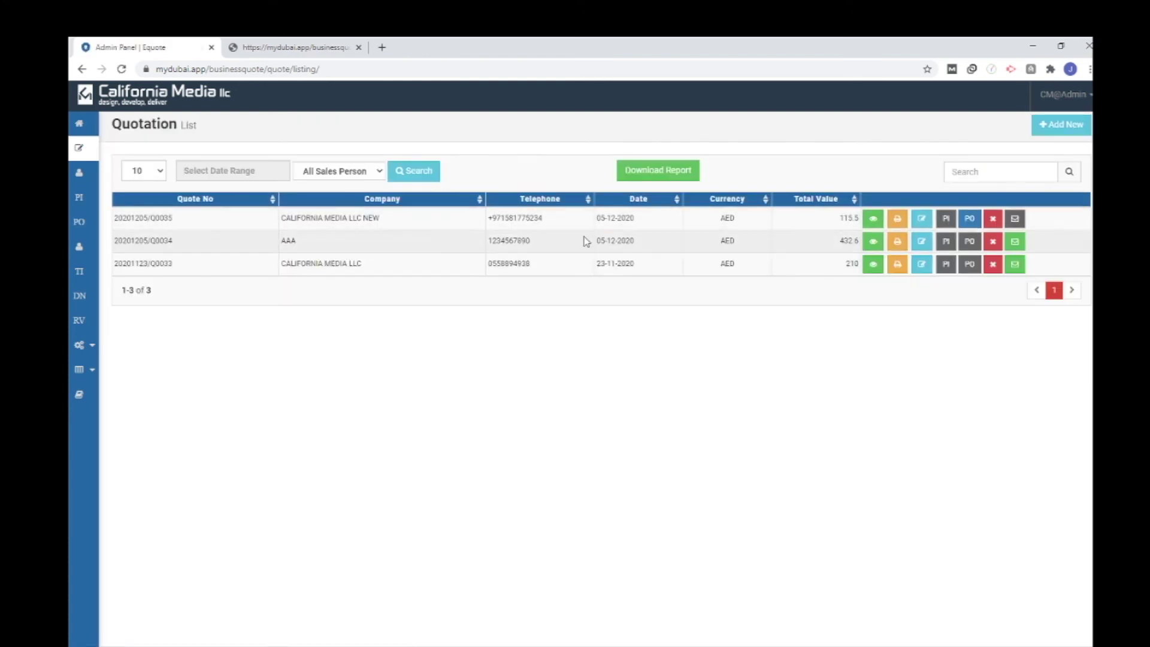
drag(267, 226, 785, 227)
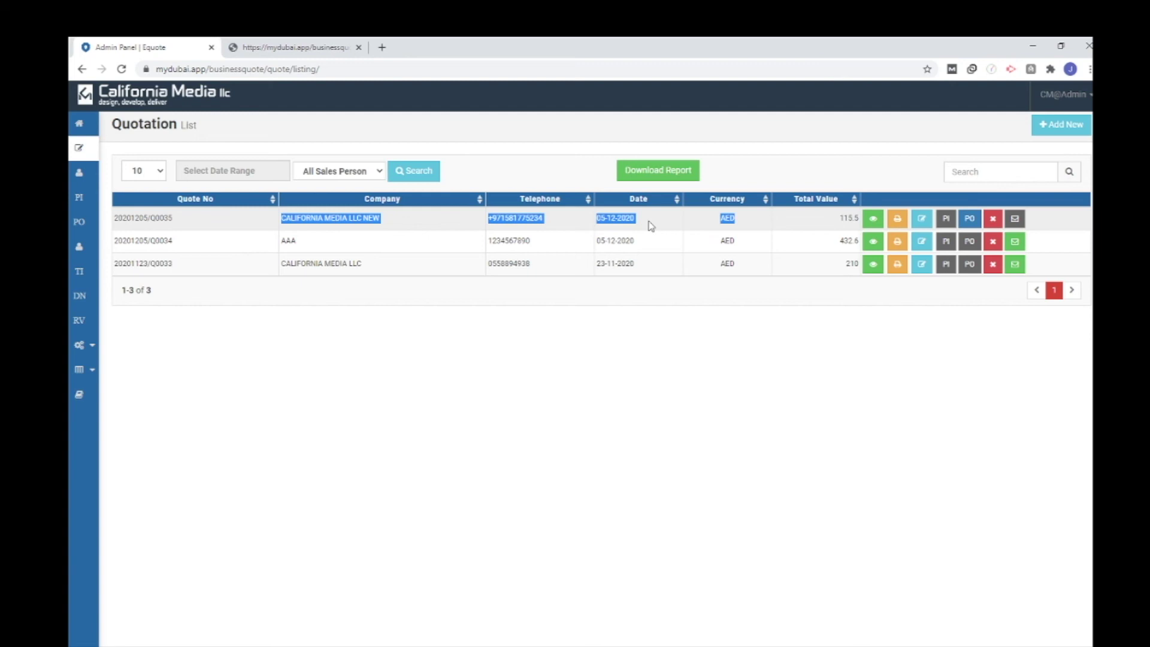
click(969, 219)
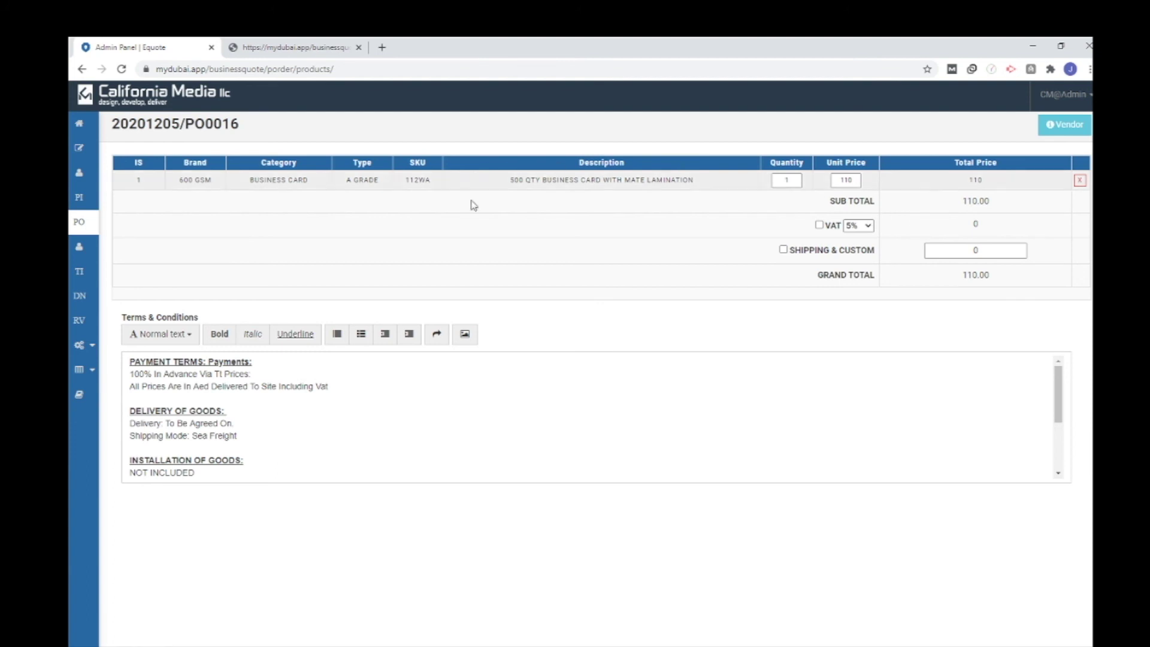
click(1064, 125)
Select Printing Press New as vendor, fill the TRN number and set currency to AED
click(494, 179)
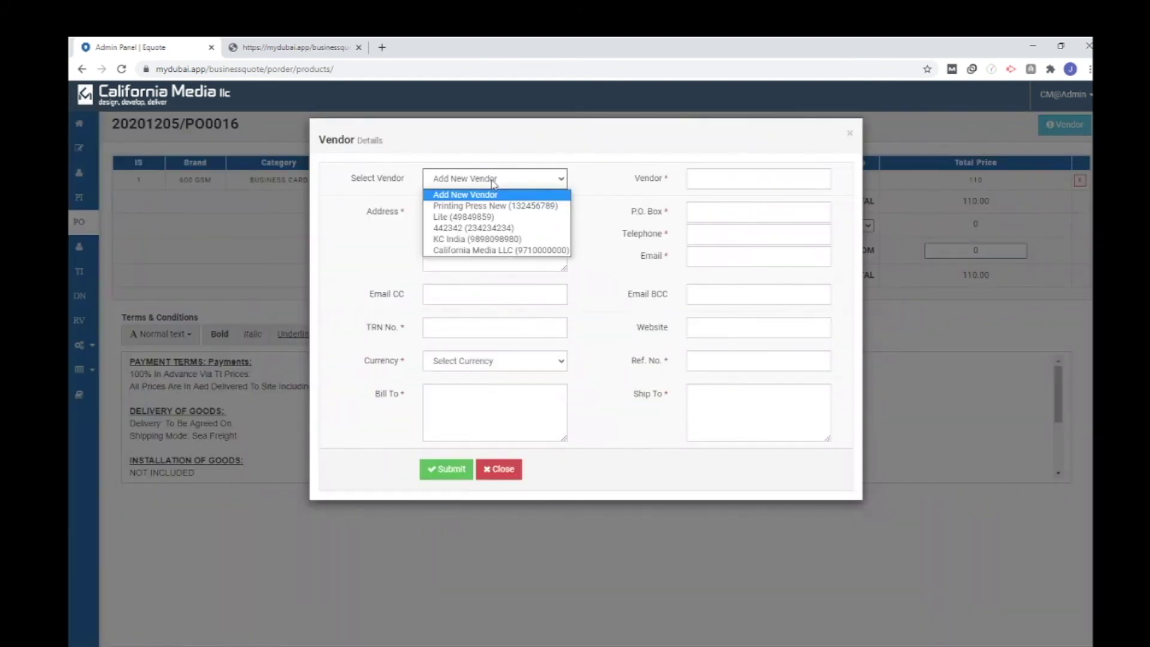
click(497, 206)
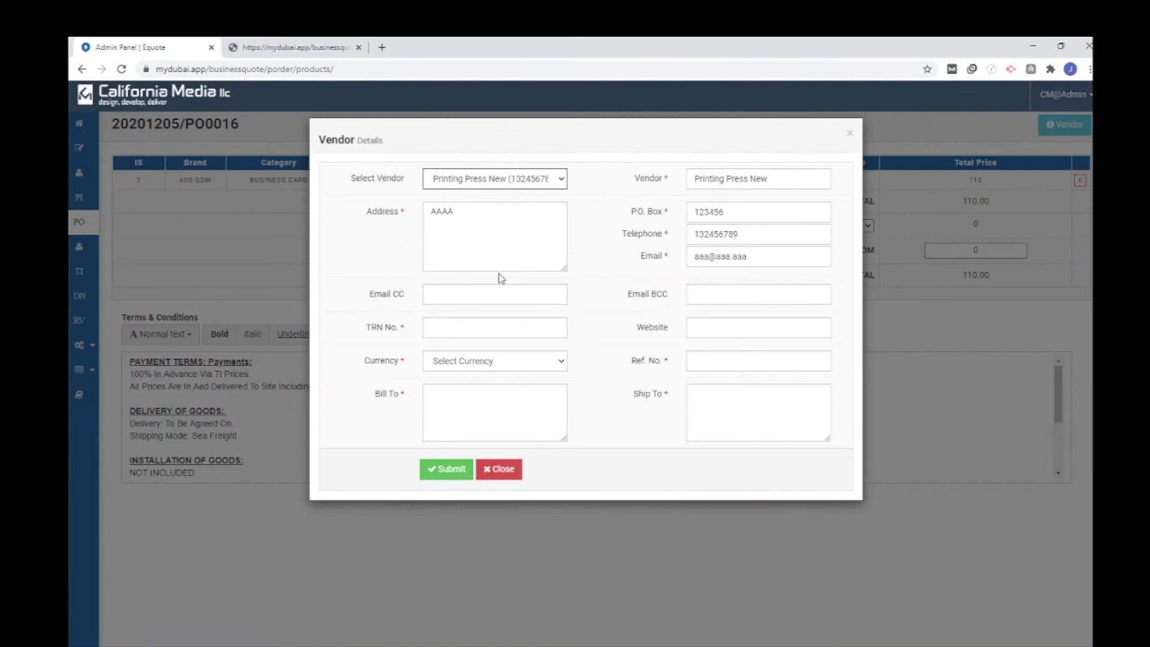
click(479, 328)
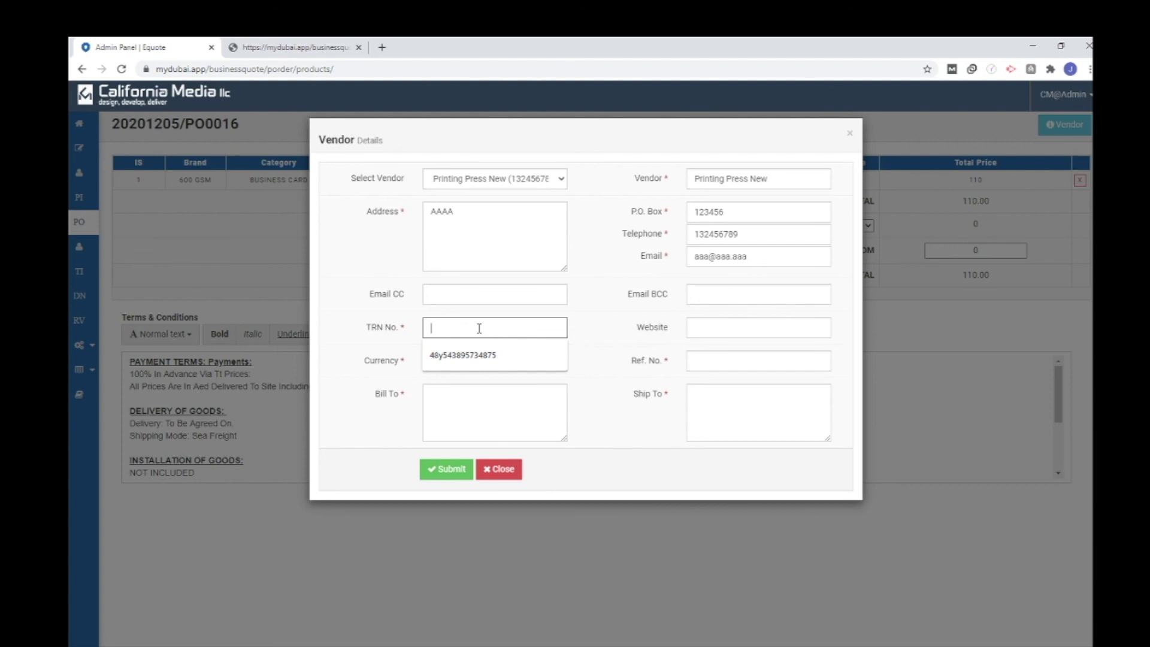
click(479, 357)
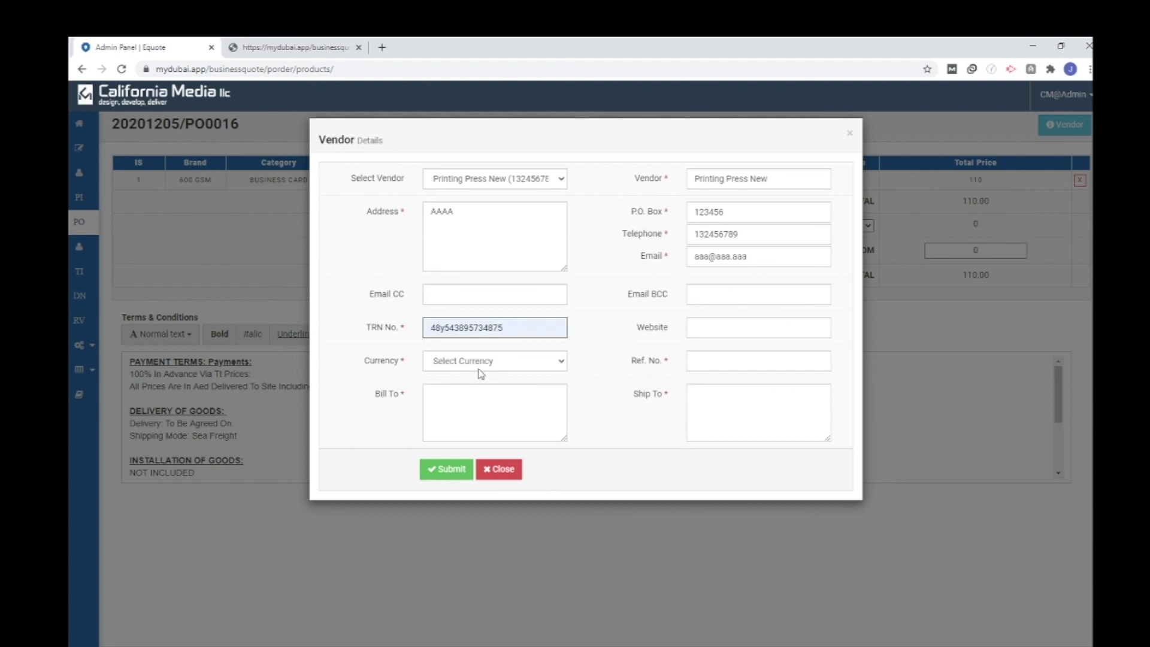
click(479, 366)
click(476, 379)
click(479, 362)
click(467, 388)
Fill Bill To and Ship To with 'AAAAAAA', Ref. No. 132465, and submit
click(448, 398)
text(AAAAAAA)
key(Tab)
text(AAAAAAA)
click(449, 473)
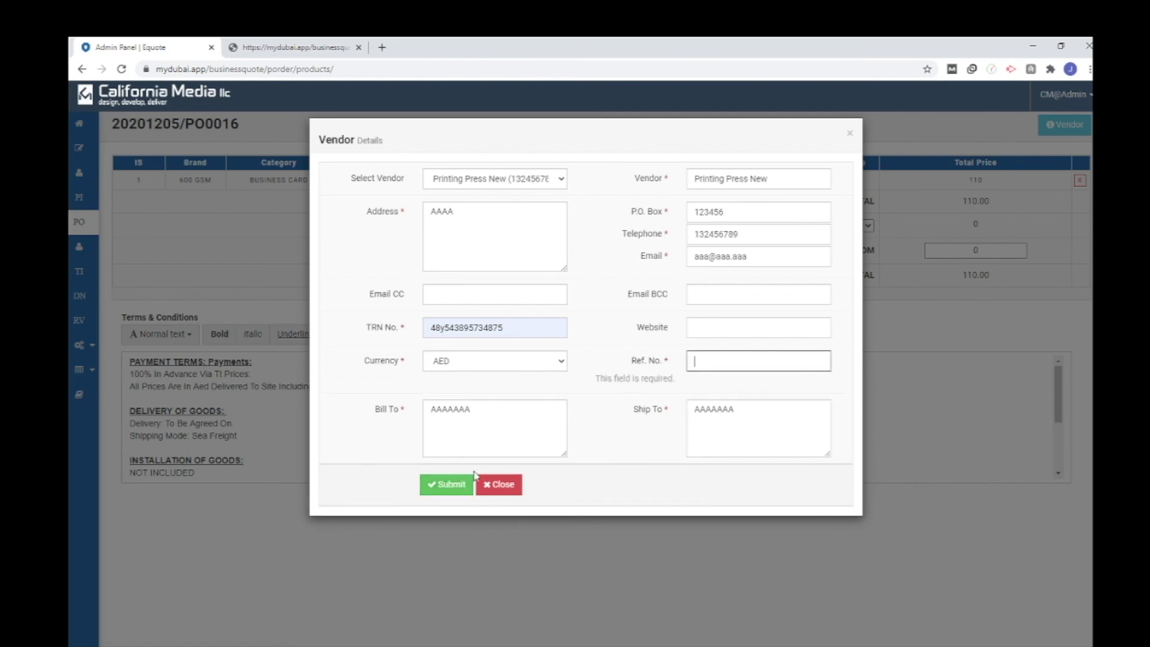
click(452, 488)
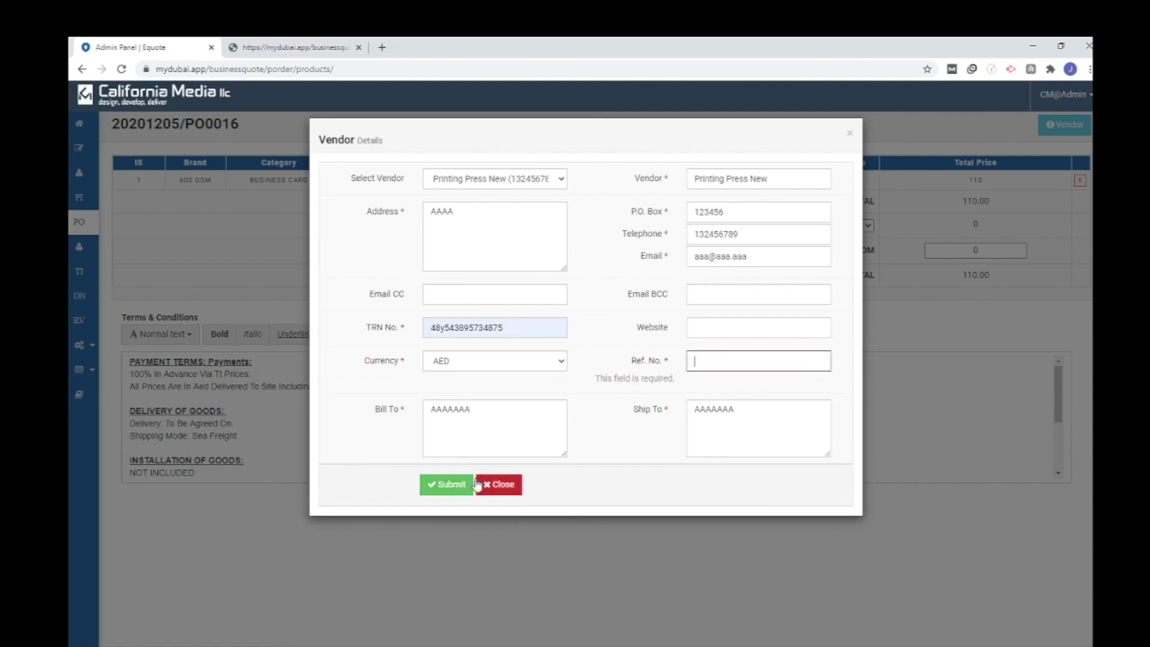
text(132465)
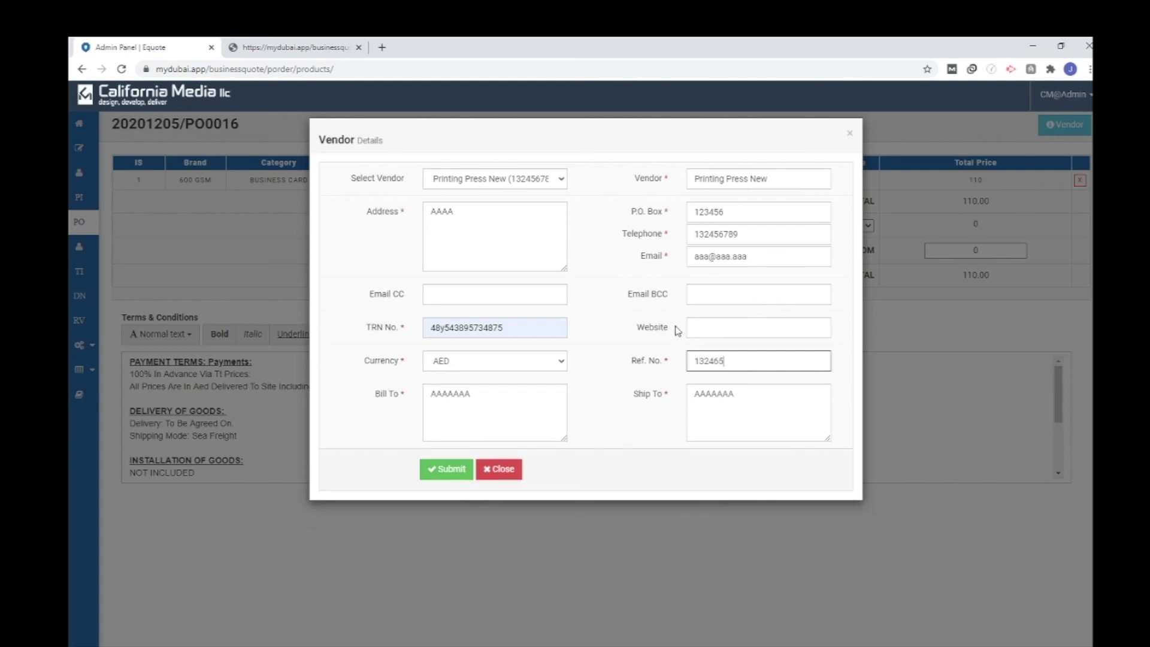
click(441, 469)
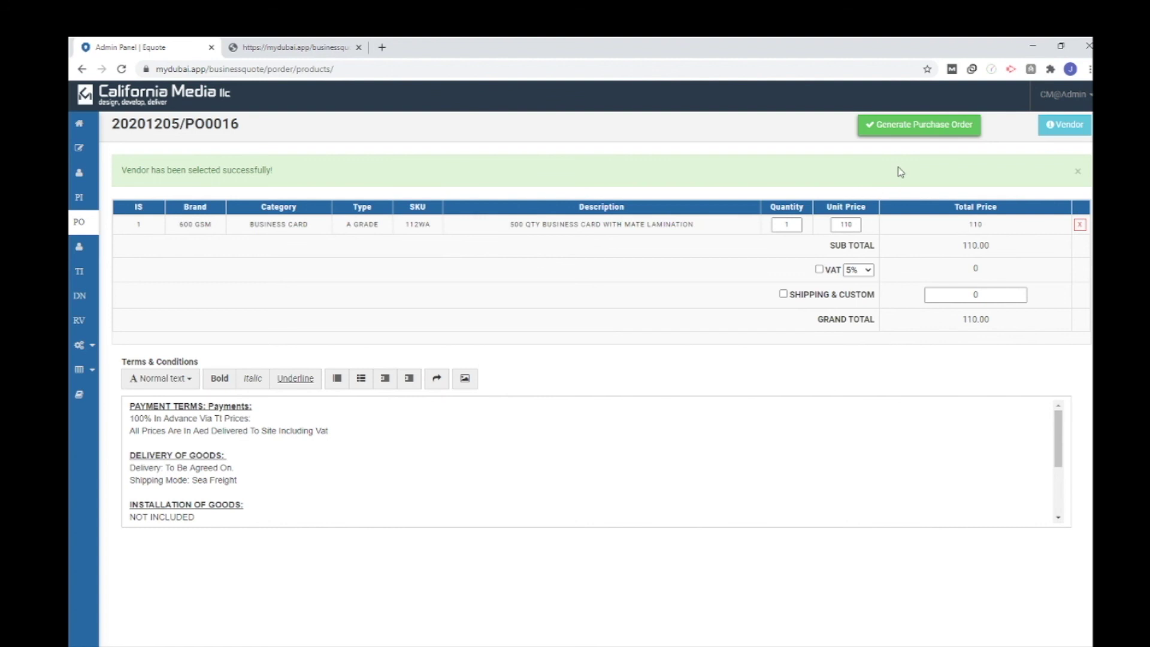
click(901, 137)
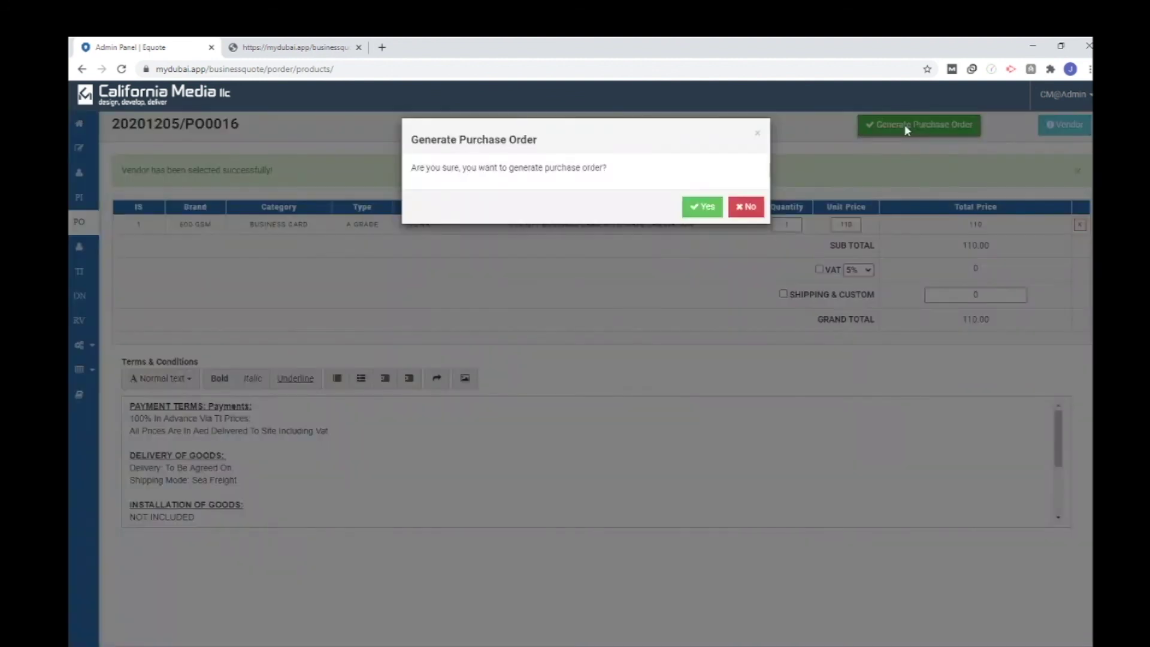
click(700, 207)
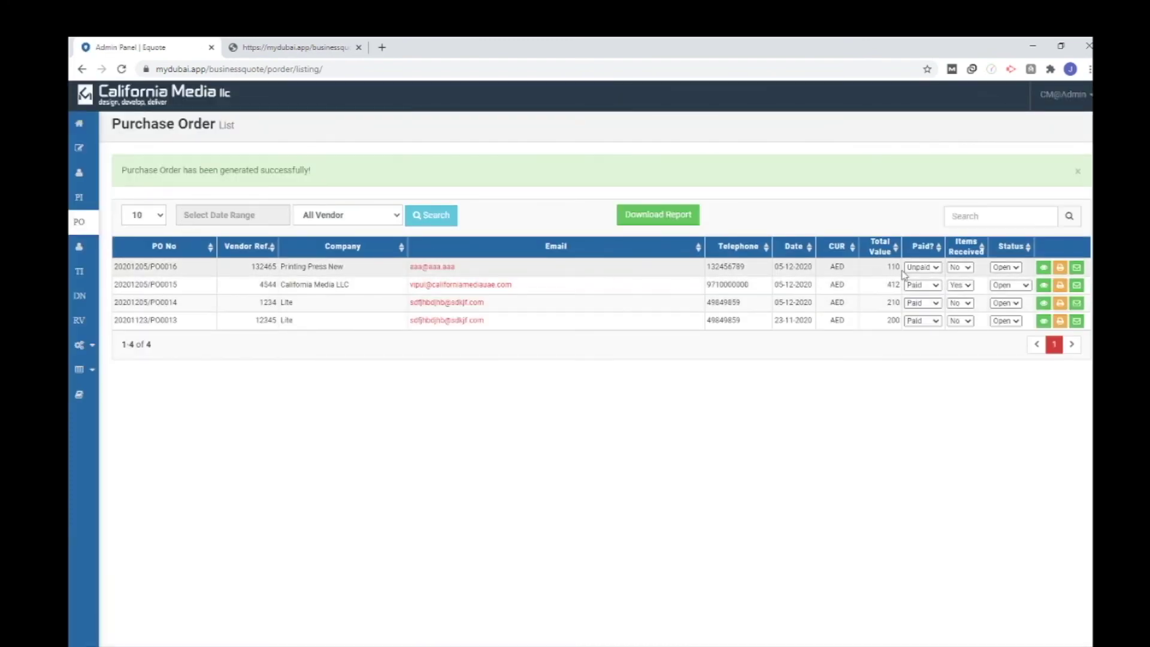
click(1043, 267)
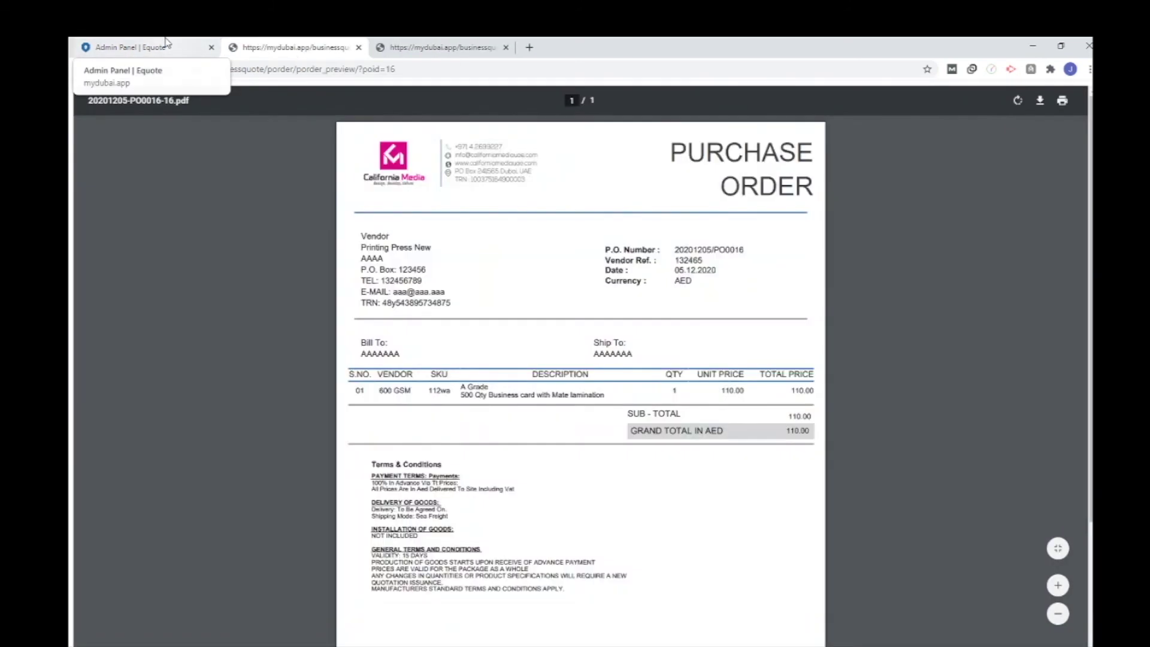
click(183, 47)
click(936, 268)
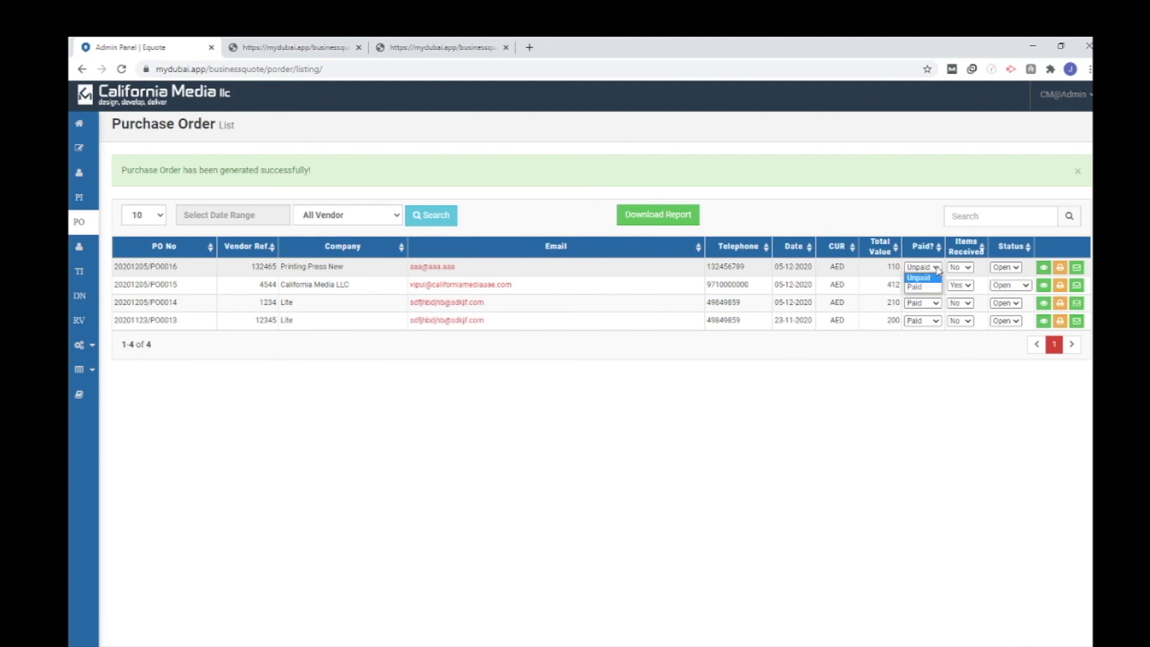
click(959, 267)
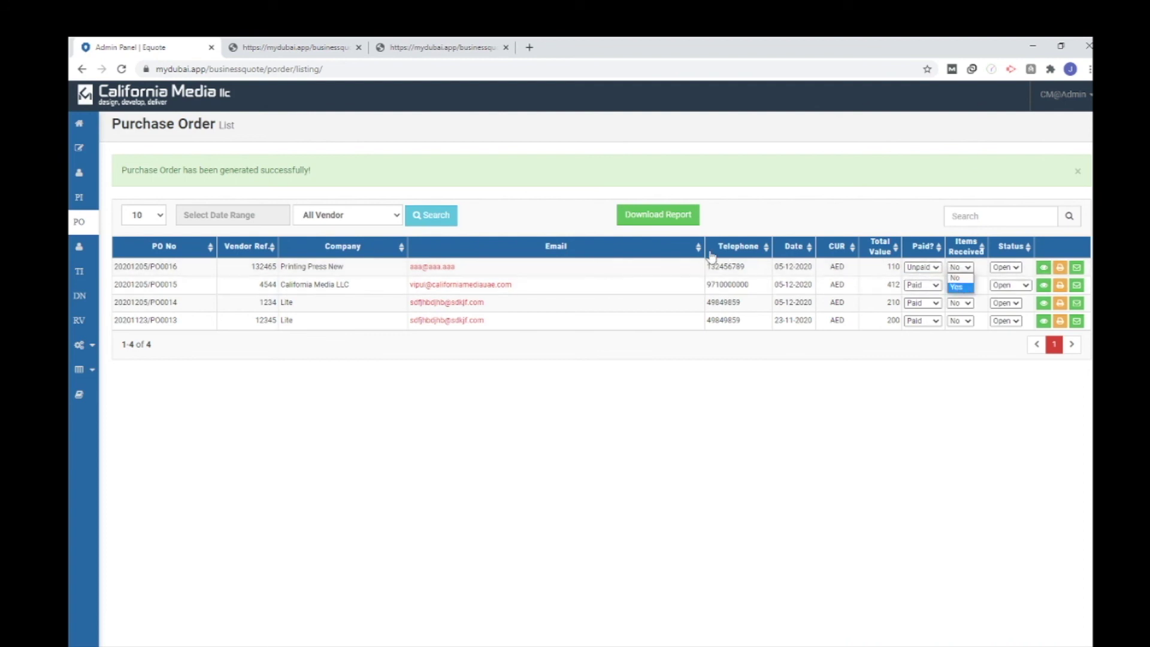
mouse_move(87, 222)
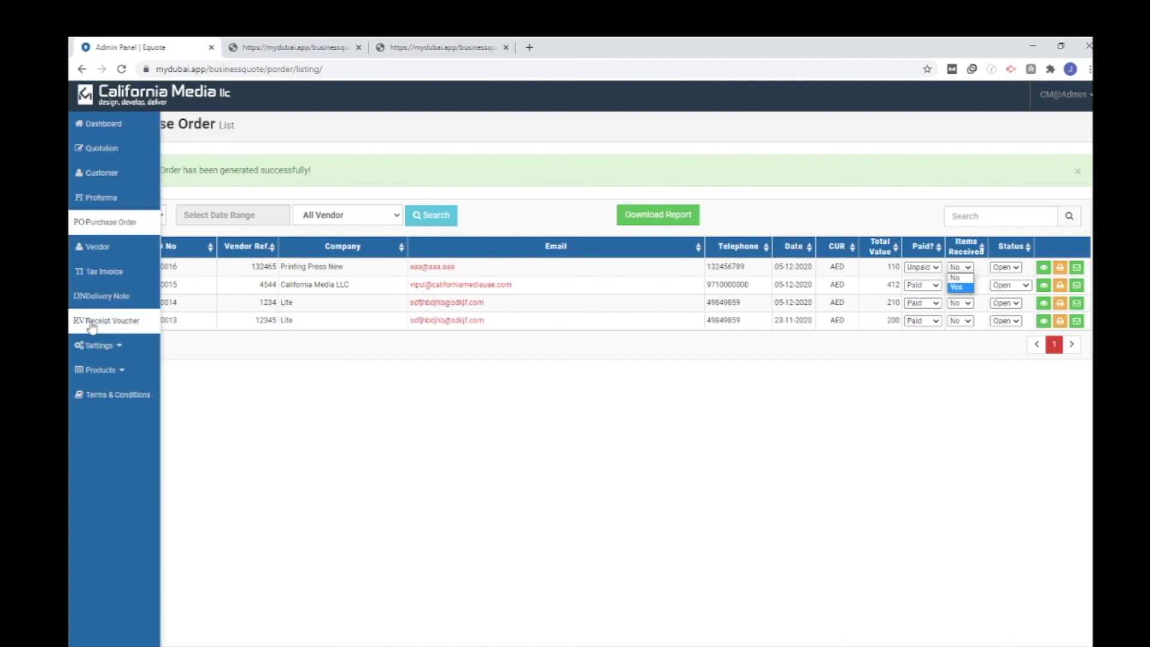
Open Site Settings and inspect the Admin Email and From Email addresses
click(120, 351)
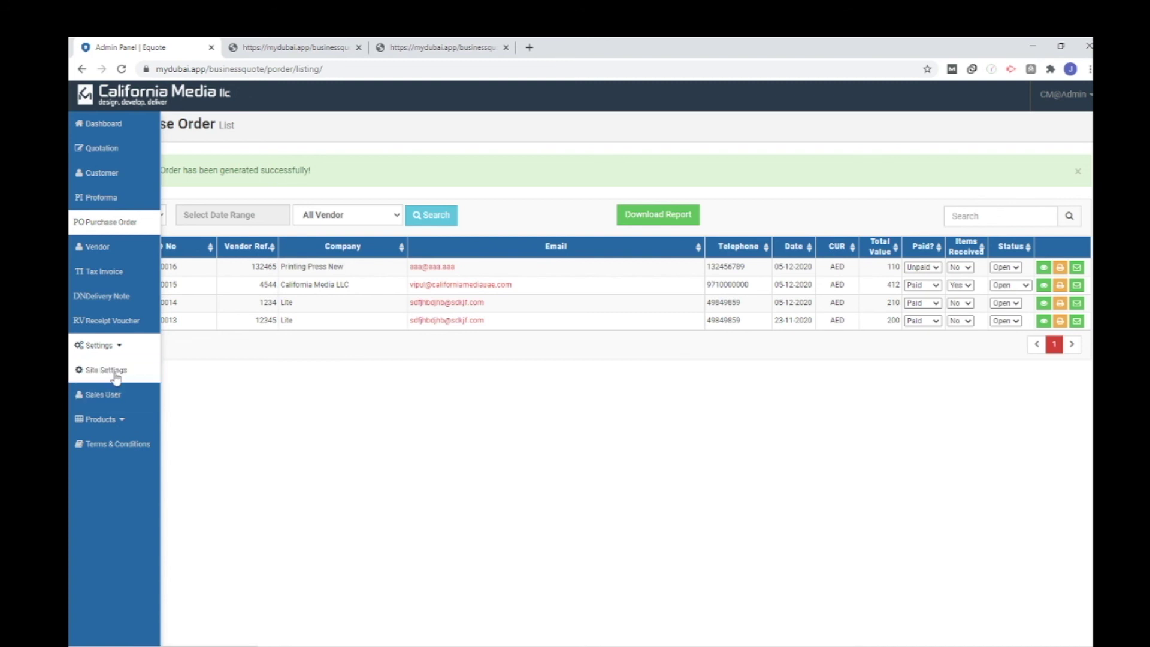
click(114, 371)
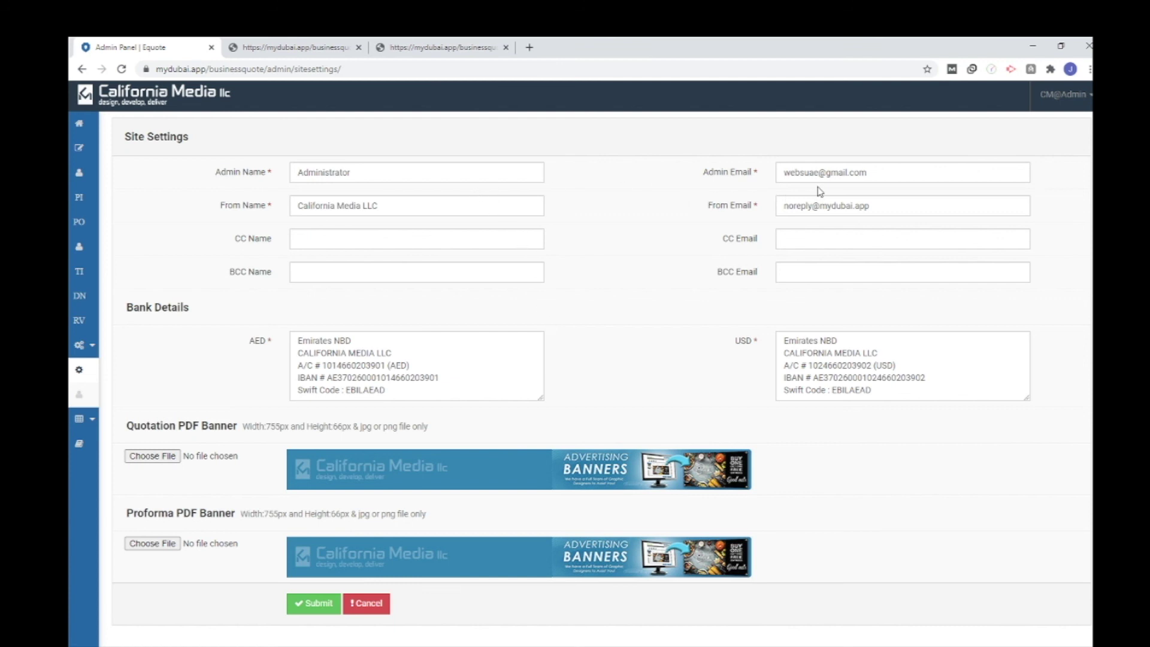
drag(893, 171, 754, 184)
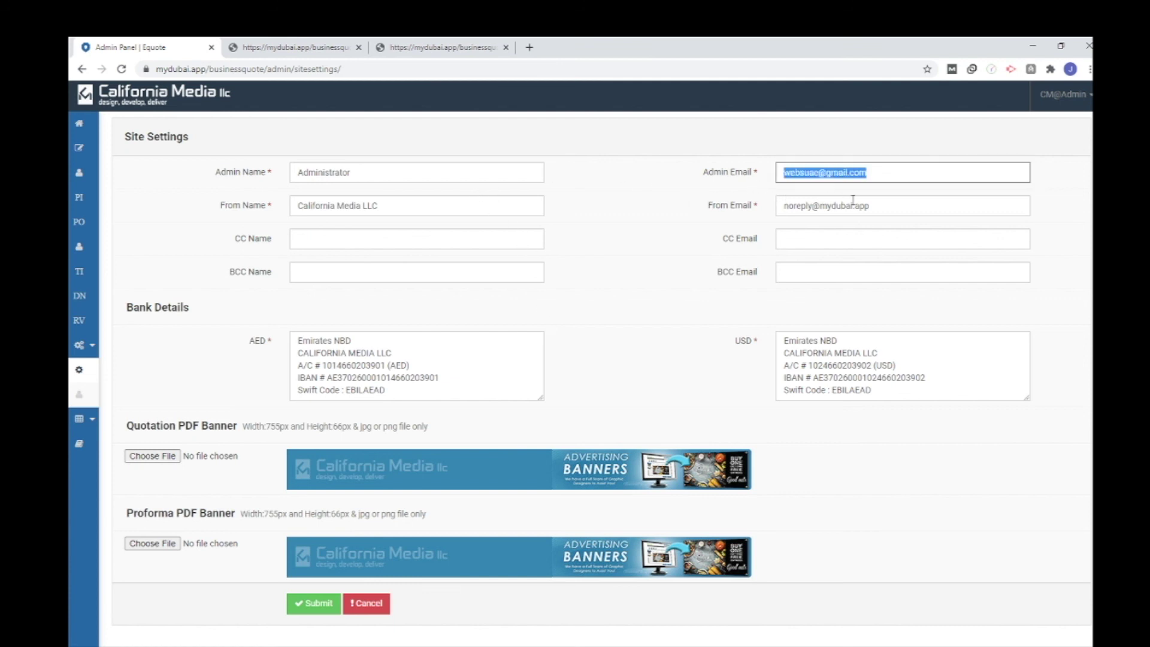
drag(872, 206, 782, 205)
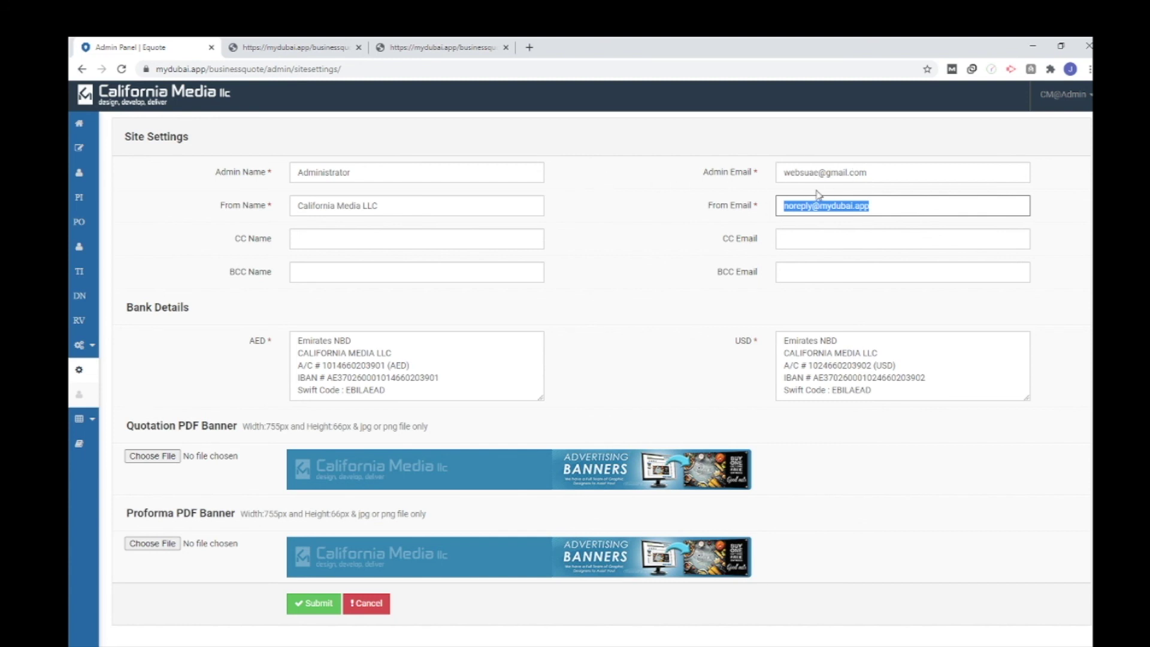
drag(829, 172, 862, 173)
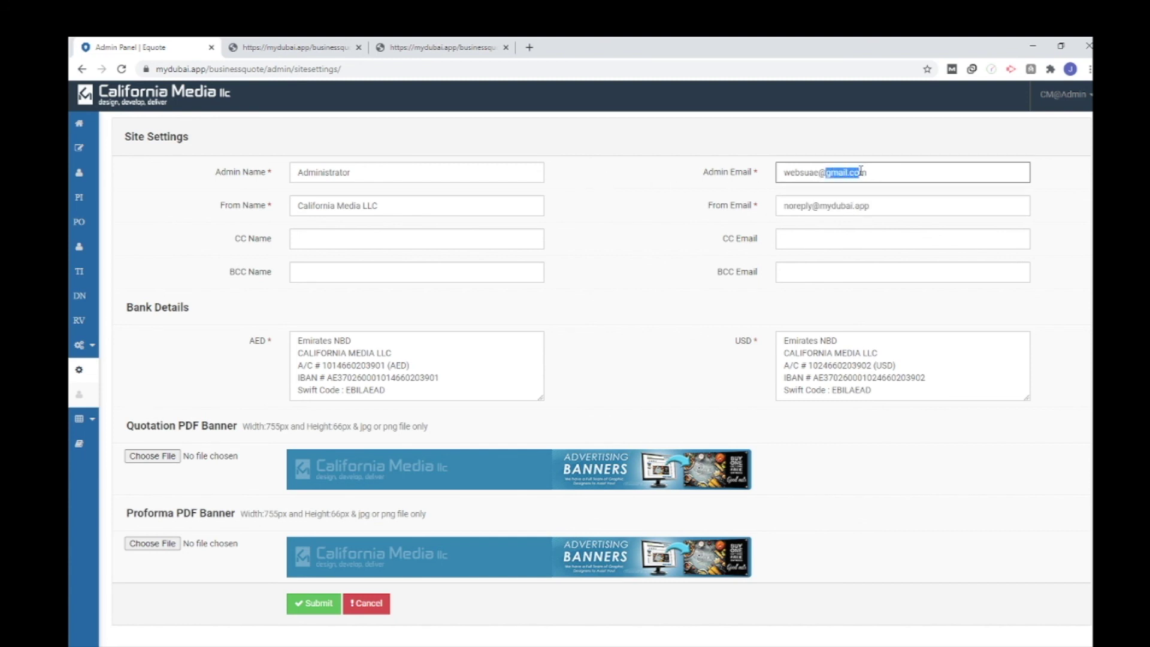
drag(784, 204, 872, 205)
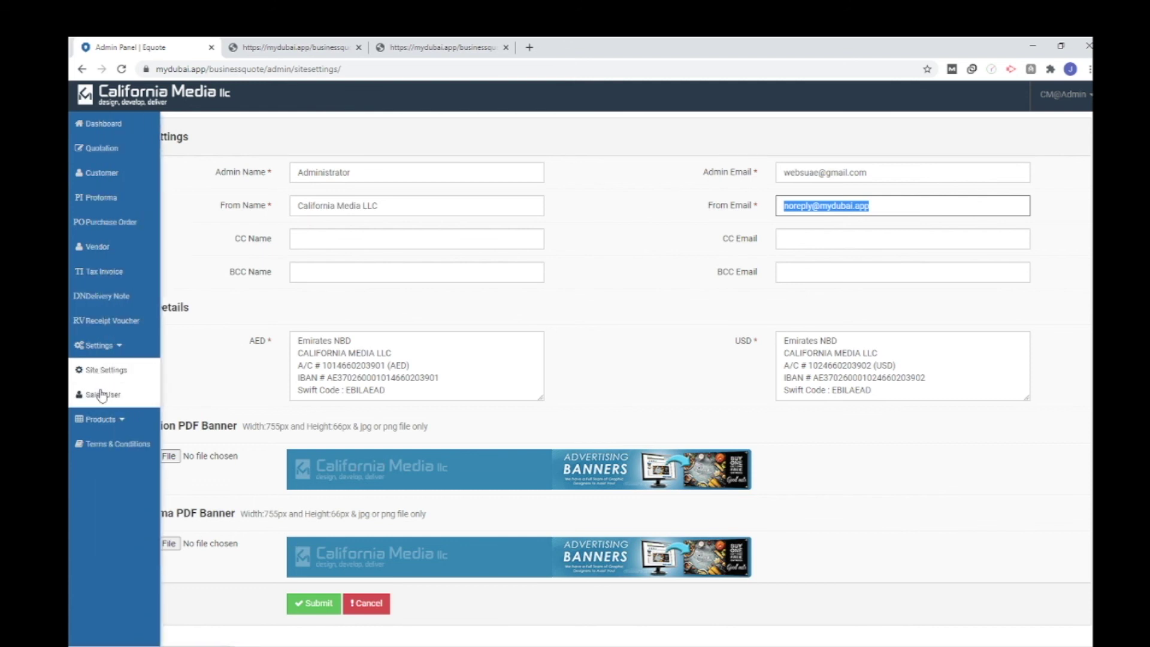
click(101, 395)
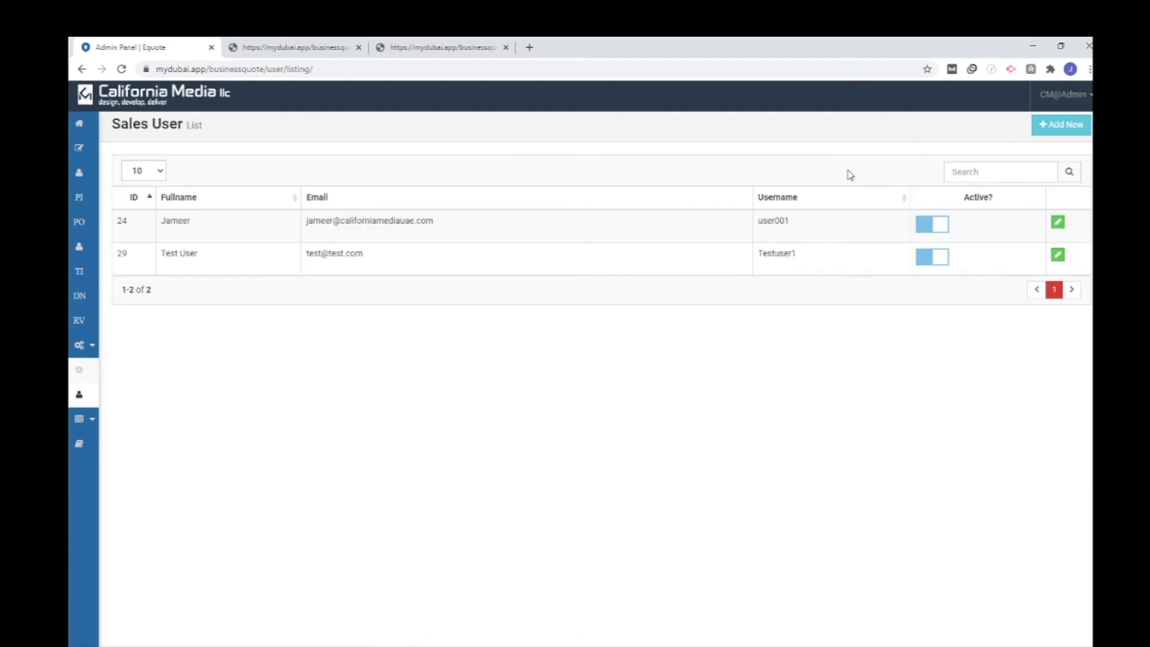
Start a new sales user with autofilled name, company and e-mail, and contact number 123456789
click(1065, 125)
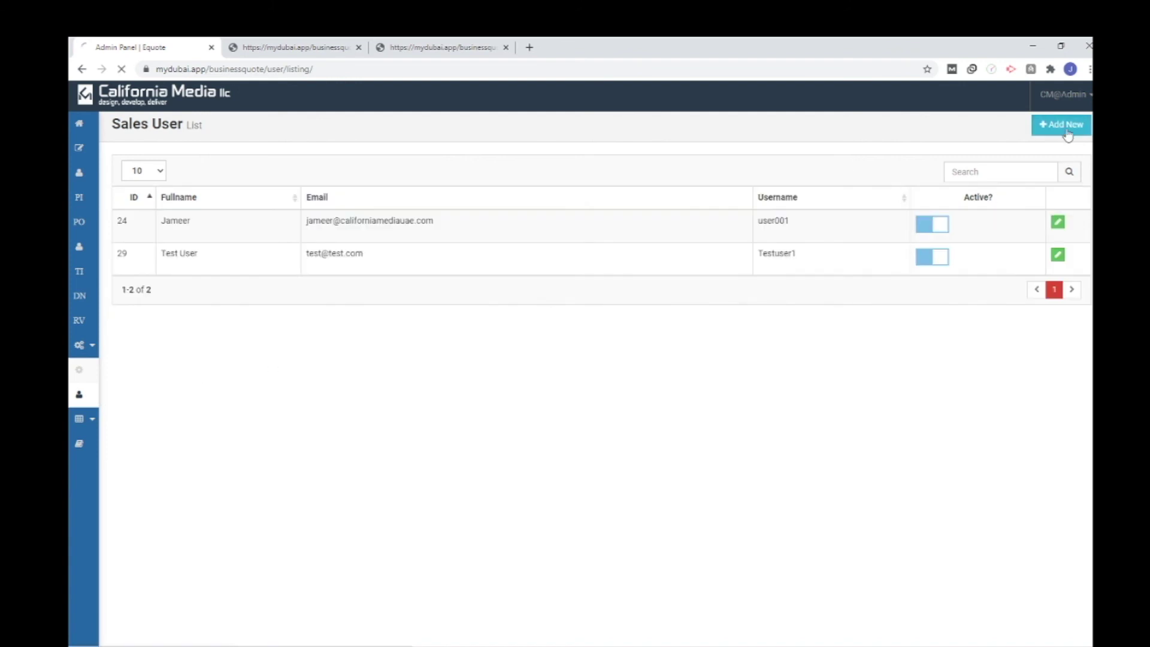
click(317, 211)
click(323, 239)
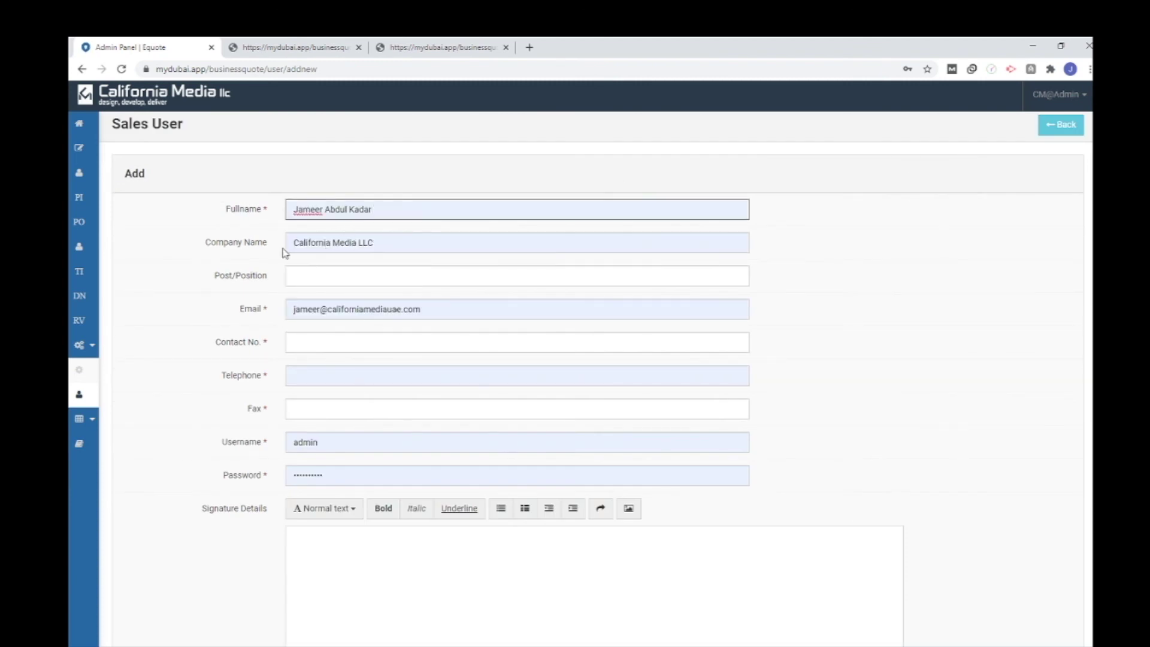
click(307, 347)
text(1234567)
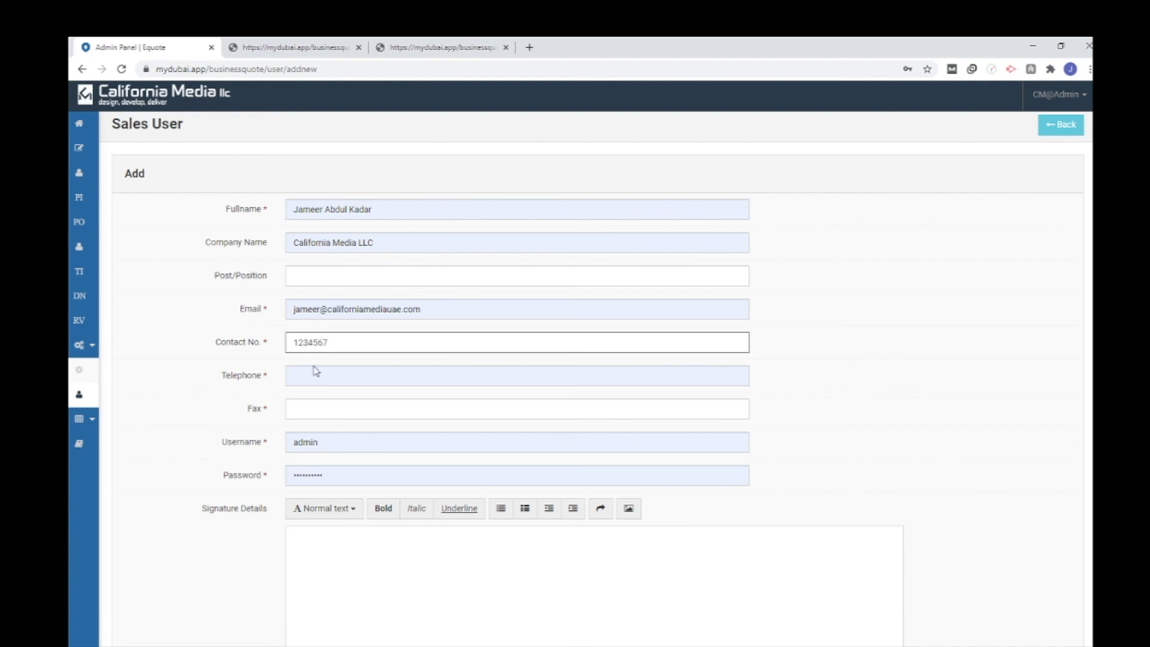
click(317, 375)
click(342, 344)
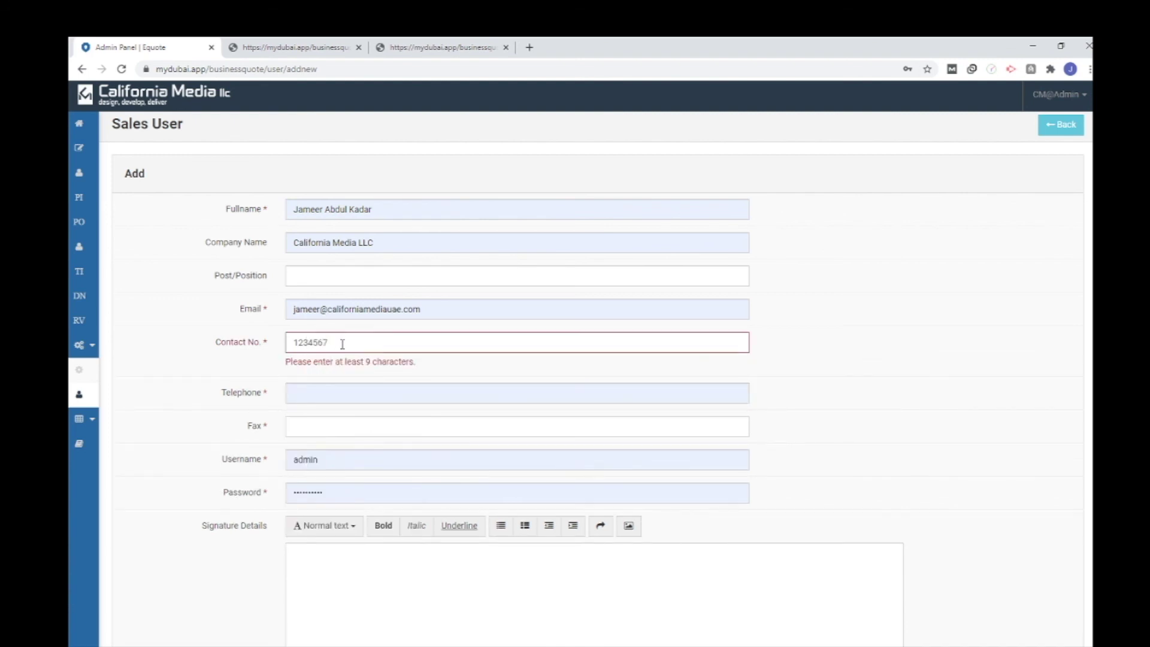
text(89)
Copy 123456789 into Telephone and Fax, then submit the sales user
double_click(345, 341)
key(ctrl+c)
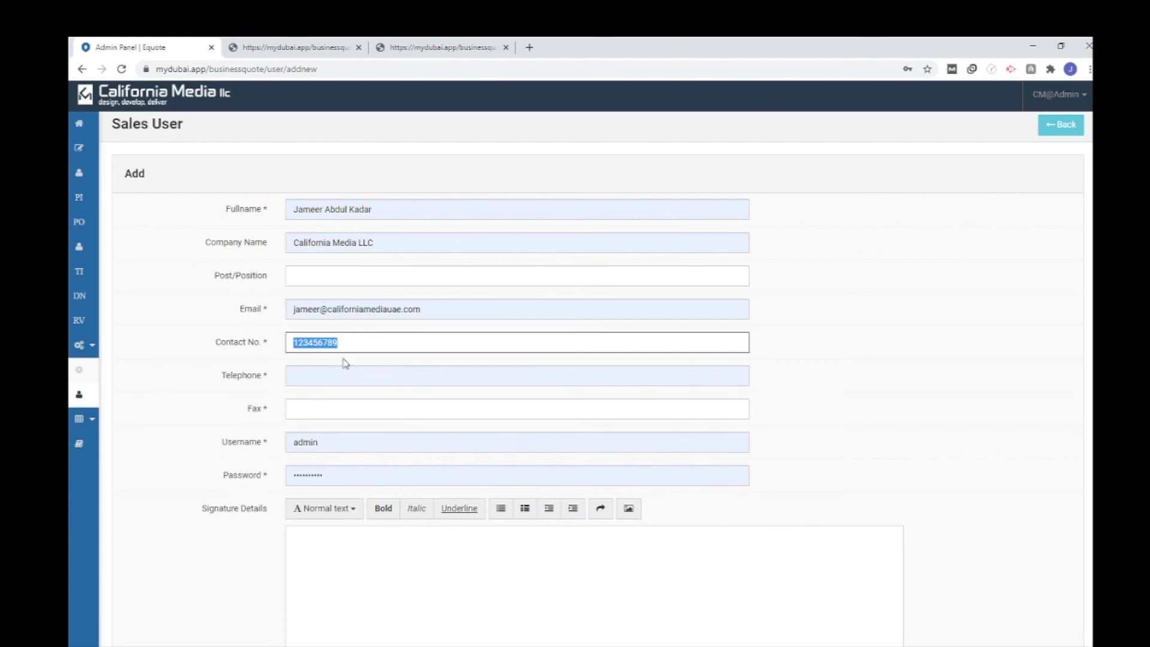
click(334, 374)
key(ctrl+v)
key(Tab)
key(ctrl+v)
double_click(333, 443)
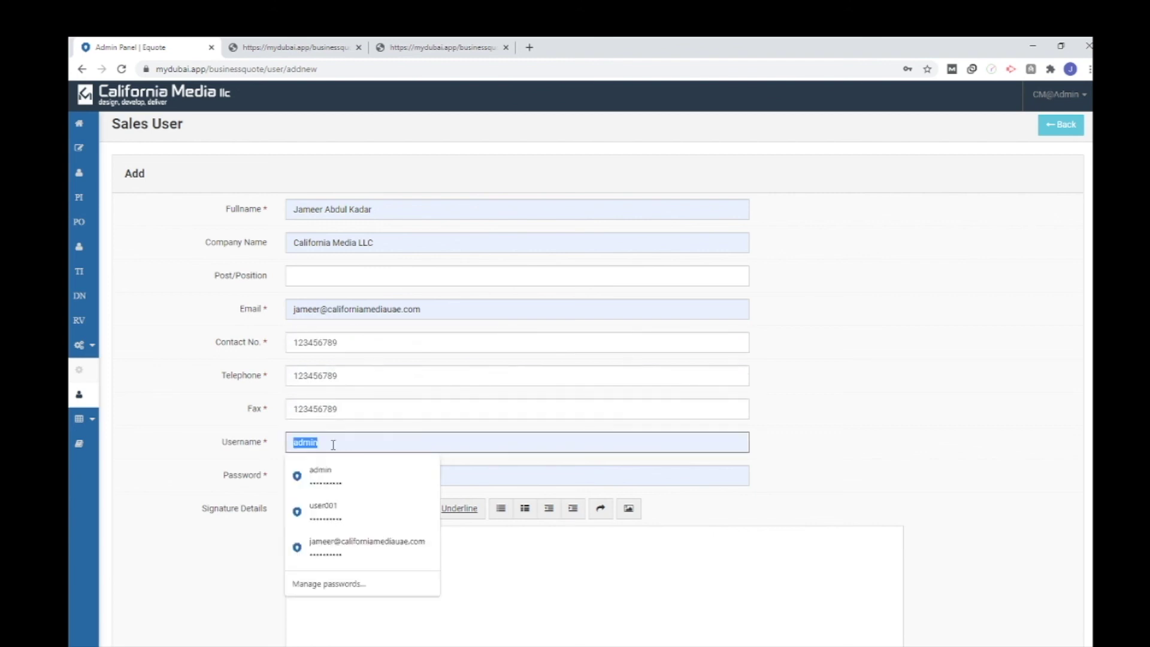
key(Tab)
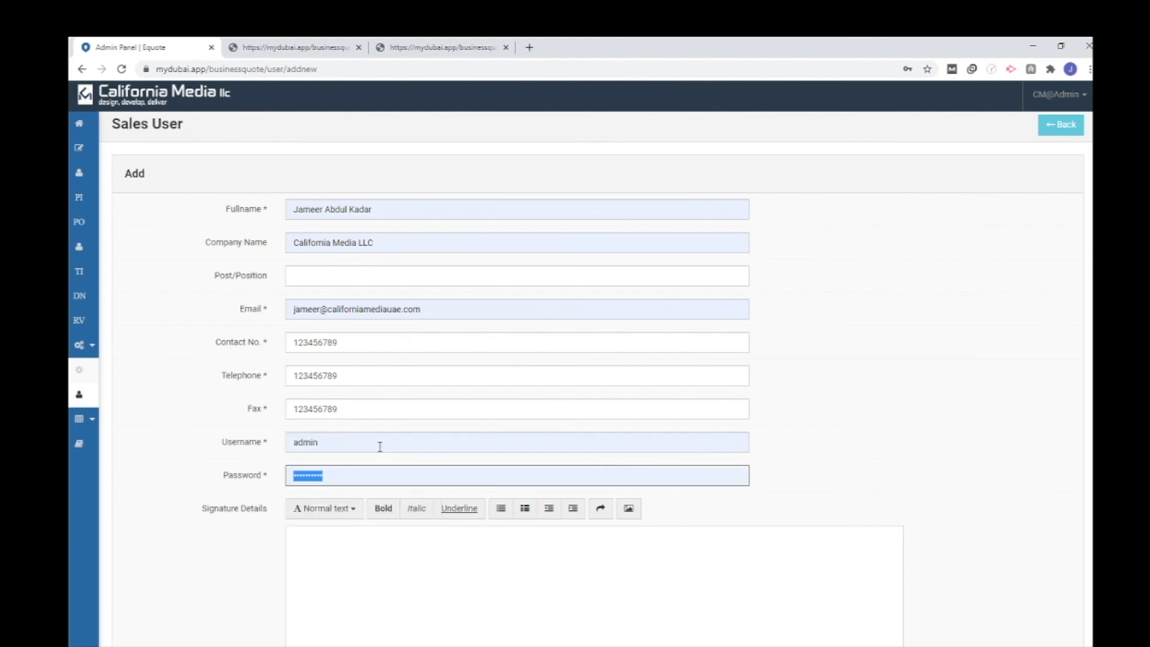
scroll(384, 470, down, 3)
click(357, 441)
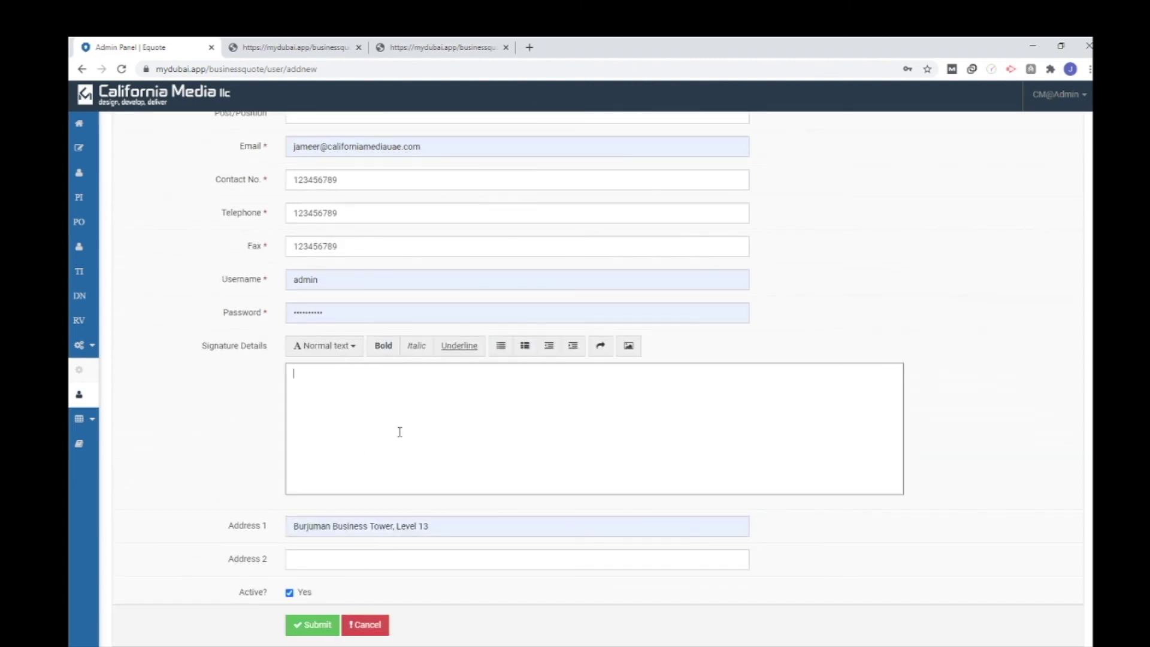
click(311, 625)
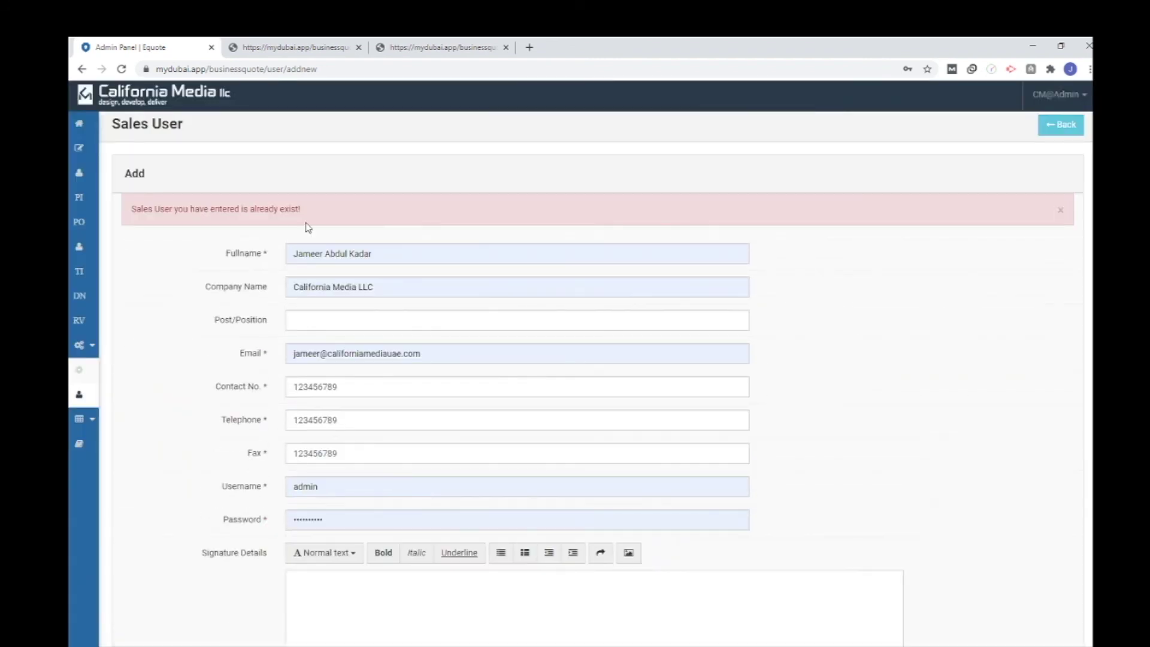
Append ' 1' to the sales user's Fullname and resubmit the form
click(384, 251)
text(1)
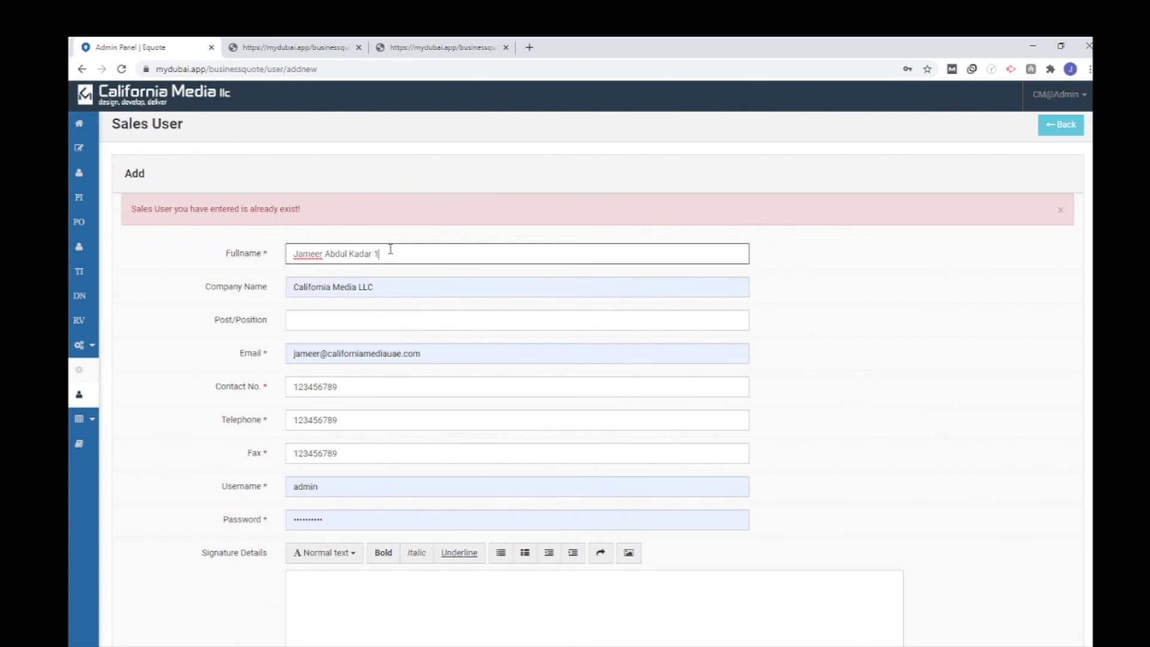
scroll(373, 332, down, 4)
scroll(321, 303, up, 1)
scroll(324, 483, down, 1)
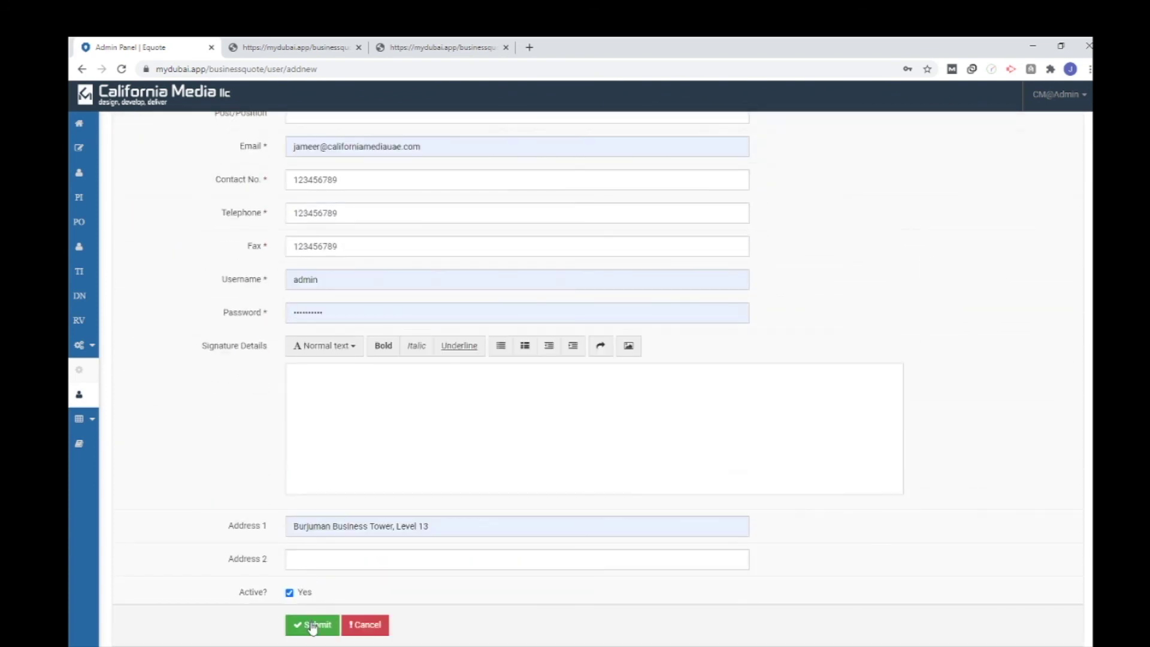
click(312, 624)
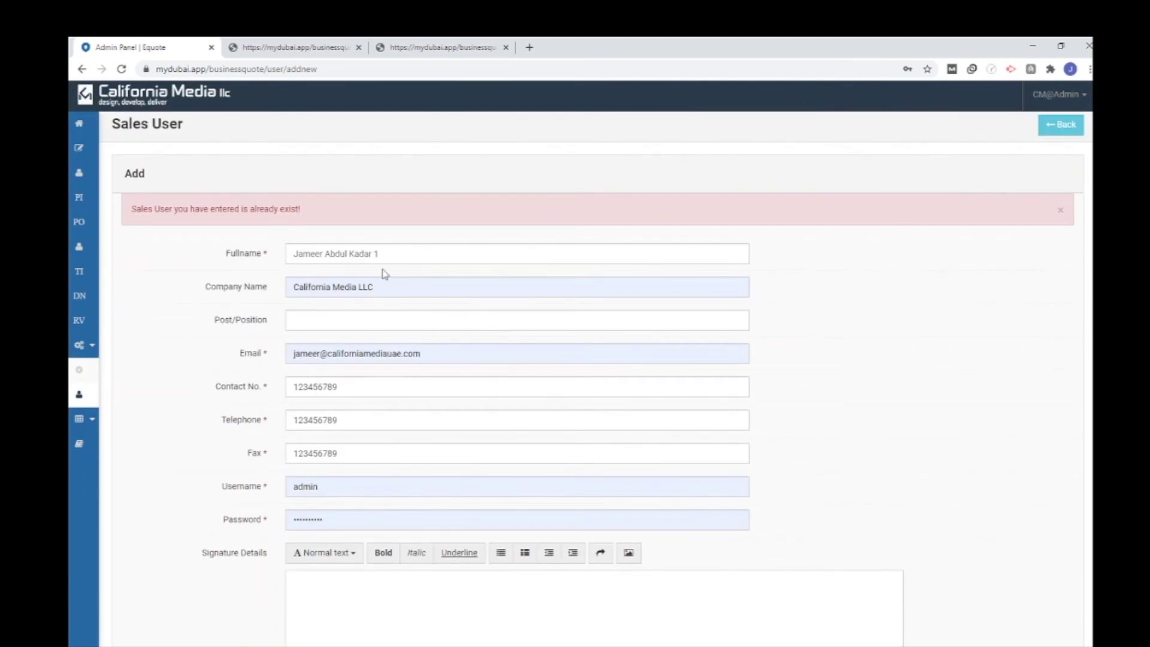
drag(382, 257, 288, 259)
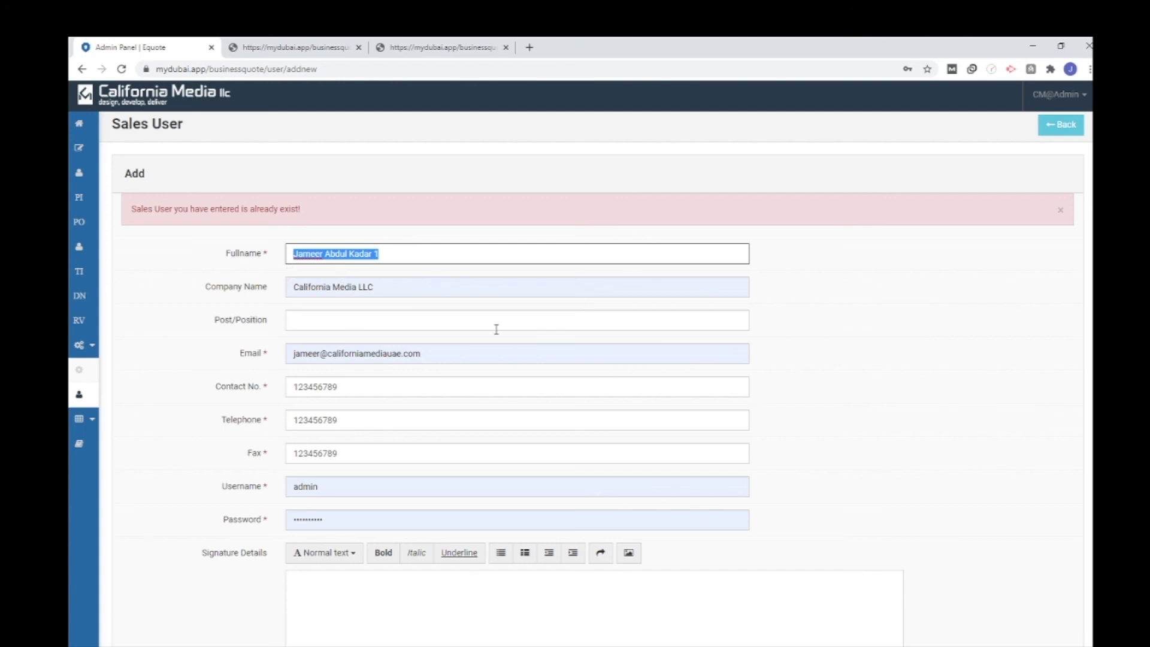
Return to the Sales User list and then the dashboard
click(1049, 128)
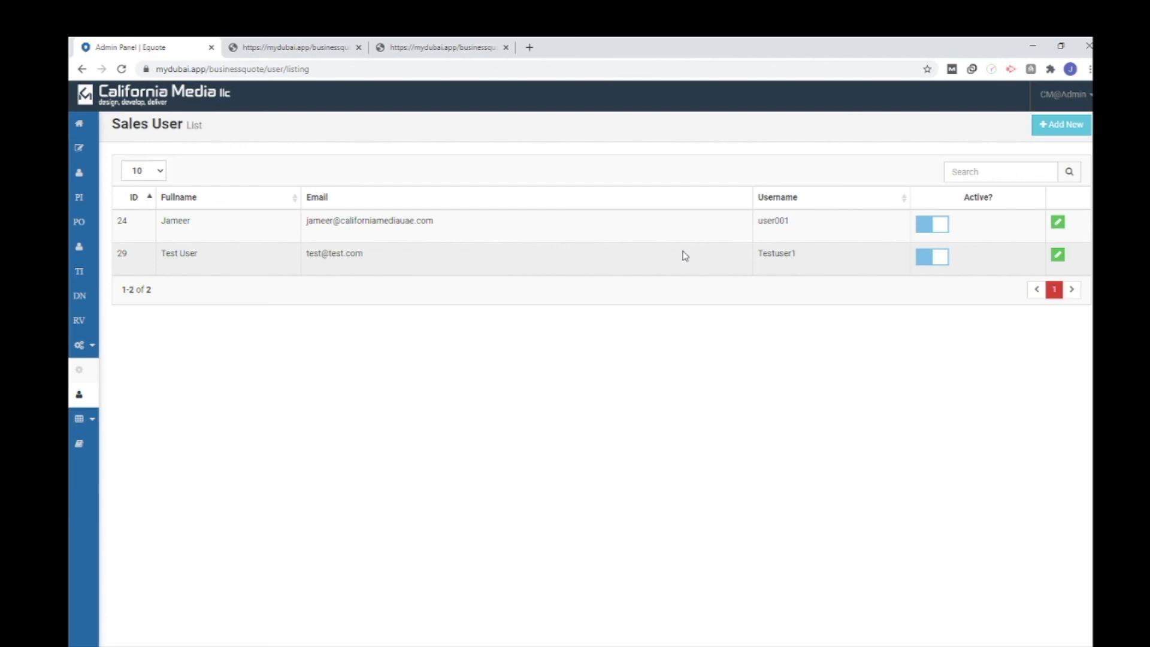
mouse_move(80, 419)
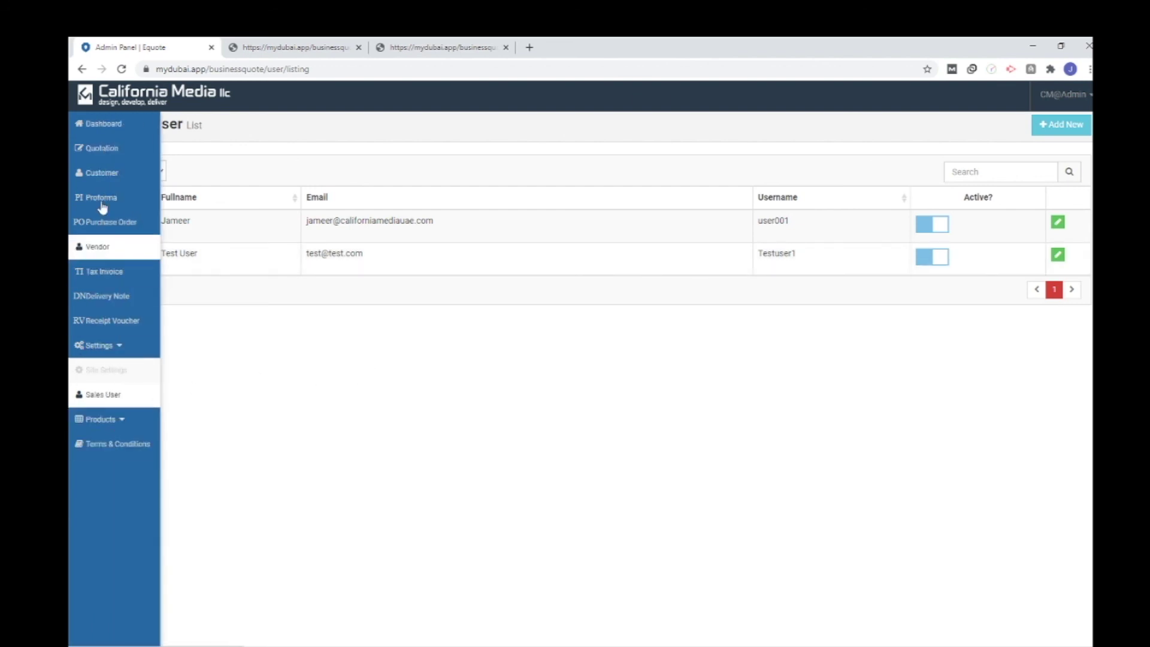
click(105, 128)
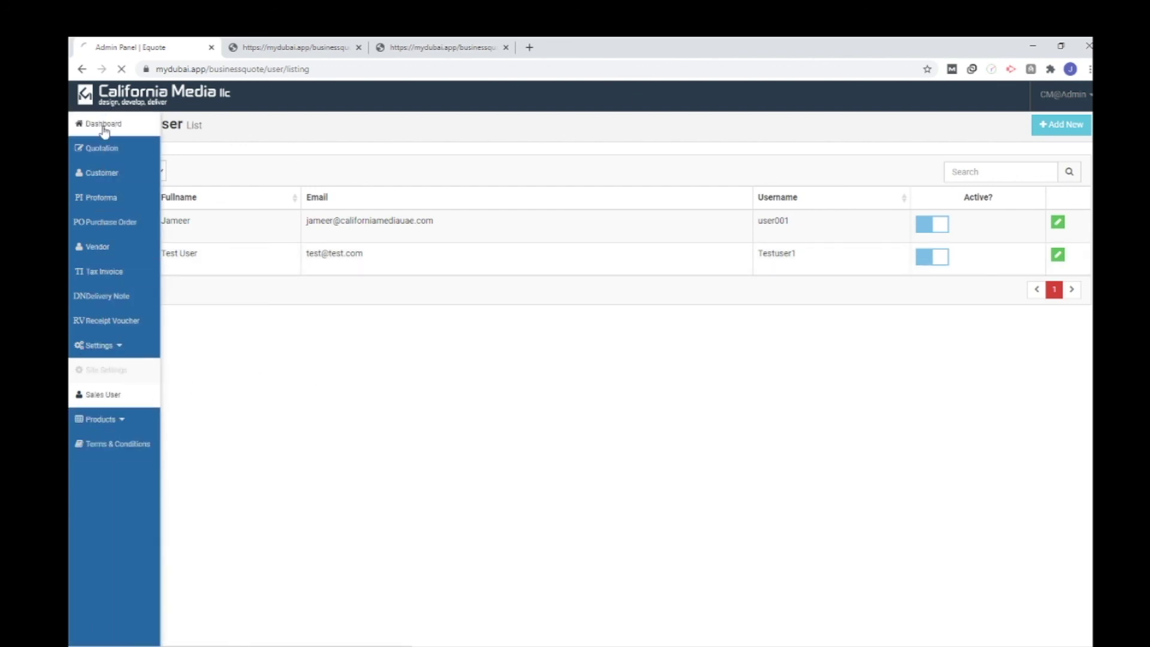